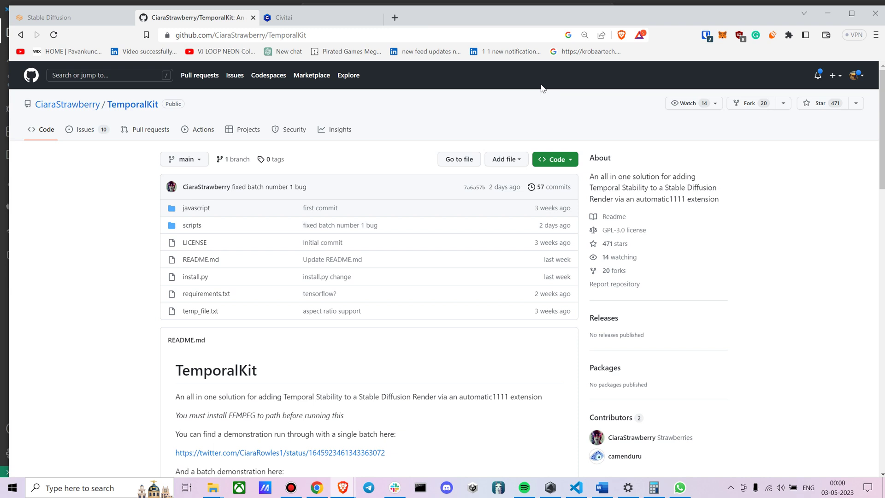
Step: Show Temporal-Kit's Pre-Processing page in Stable Diffusion, then bring the Downloads folder forward
{"action": "left_click", "coordinate": [59, 19]}
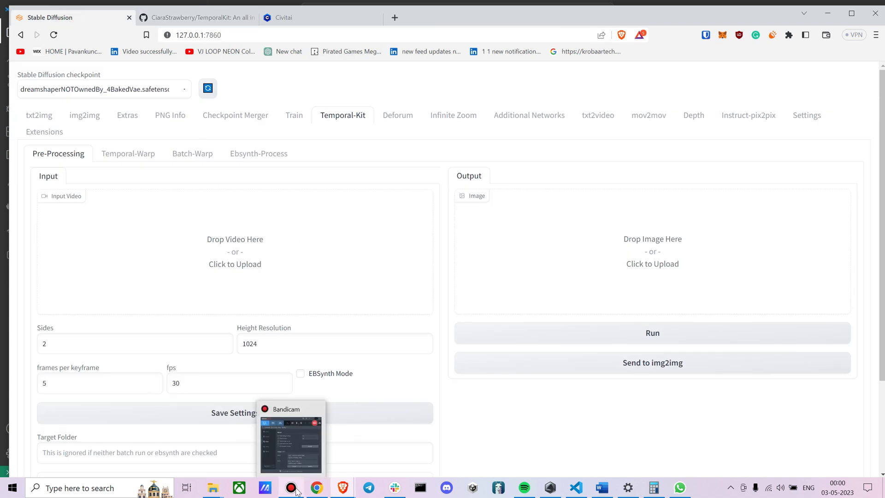
{"action": "left_click", "coordinate": [138, 435]}
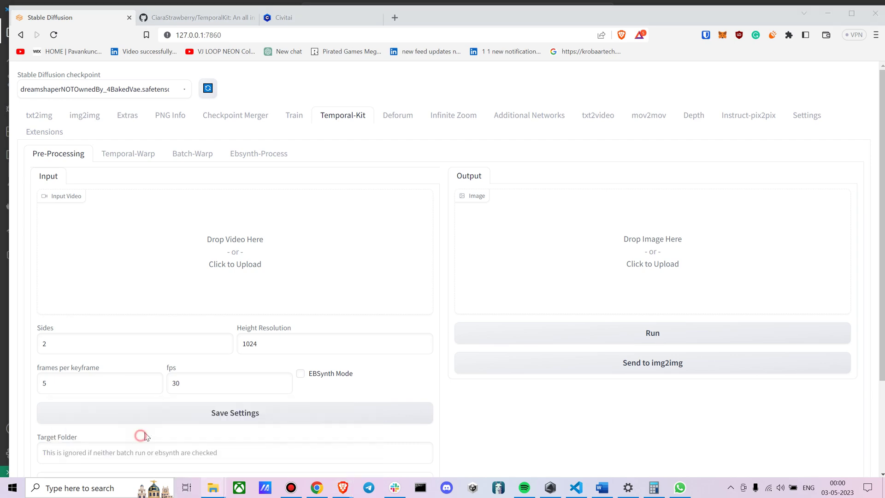
{"action": "double_click", "coordinate": [510, 231]}
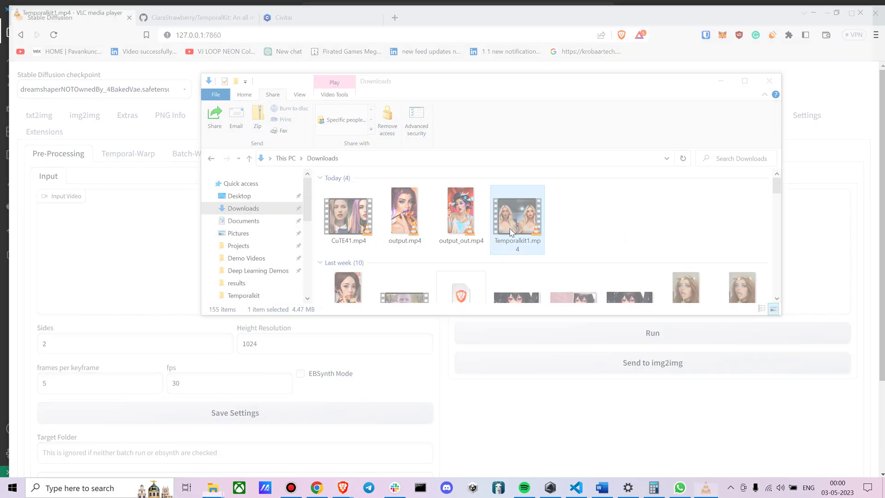
{"action": "key", "text": "space"}
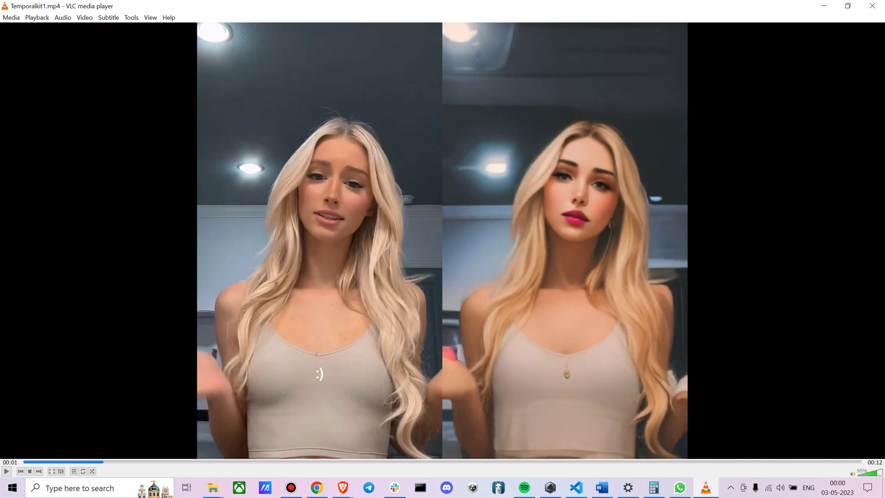
{"action": "key", "text": "space"}
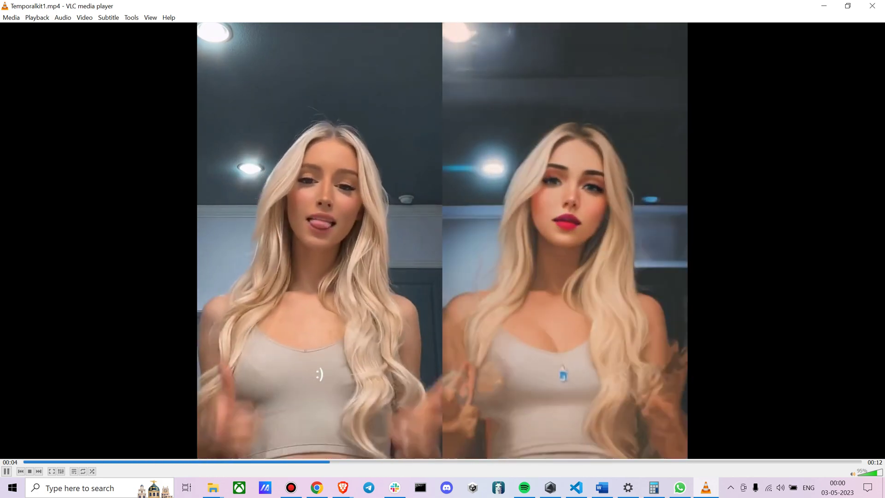
{"action": "key", "text": "space"}
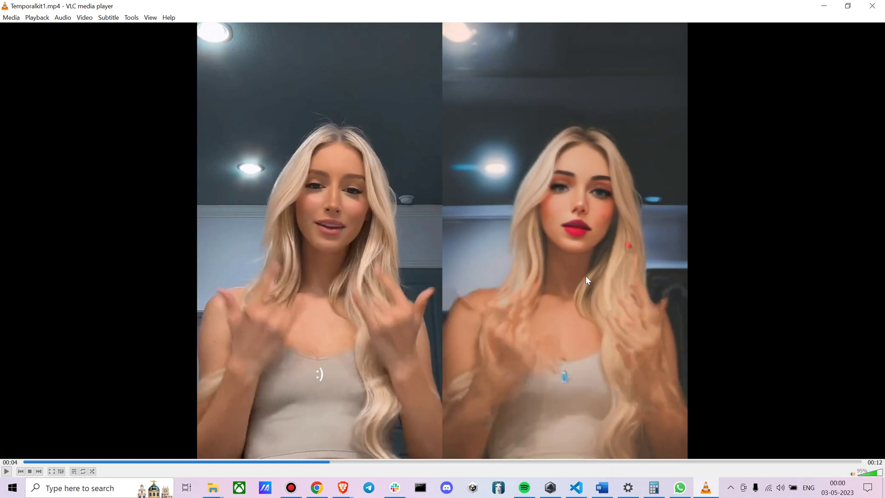
{"action": "left_click", "coordinate": [873, 6]}
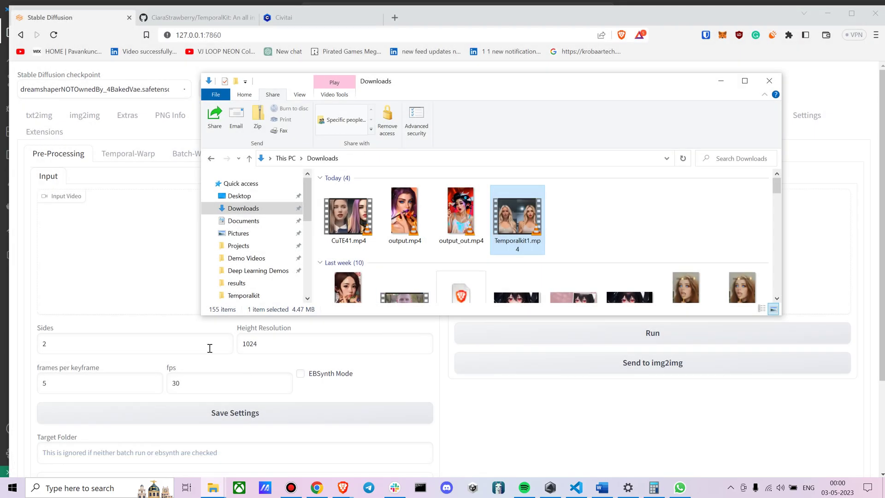
{"action": "double_click", "coordinate": [337, 222]}
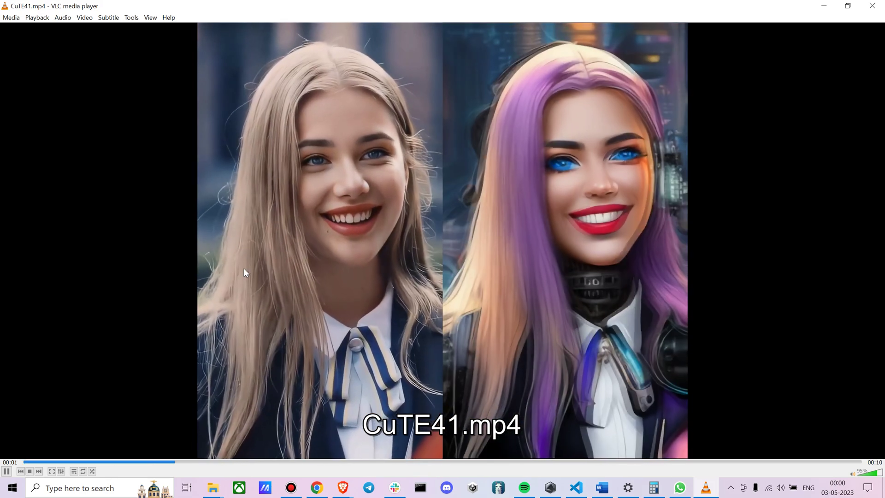
{"action": "key", "text": "space"}
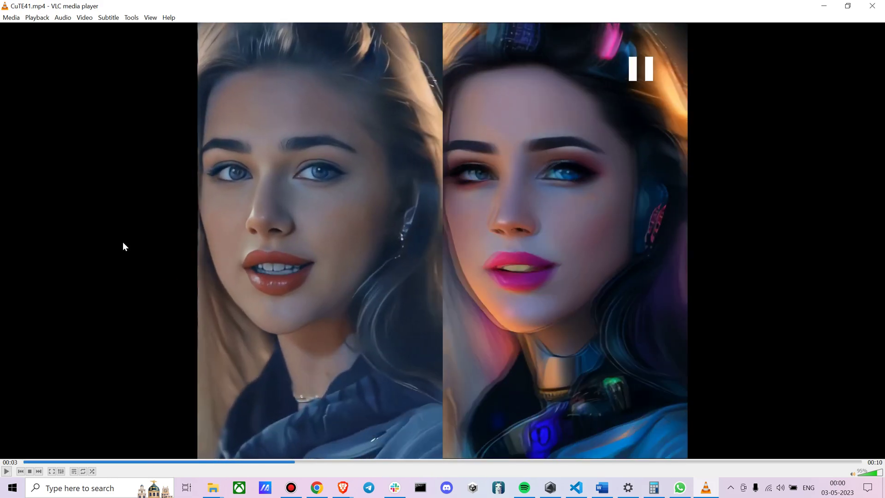
{"action": "key", "text": "space"}
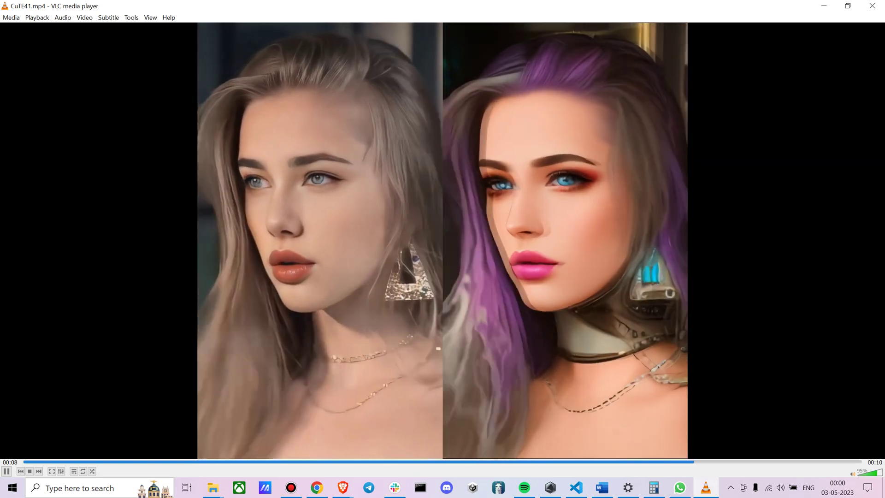
{"action": "key", "text": "space"}
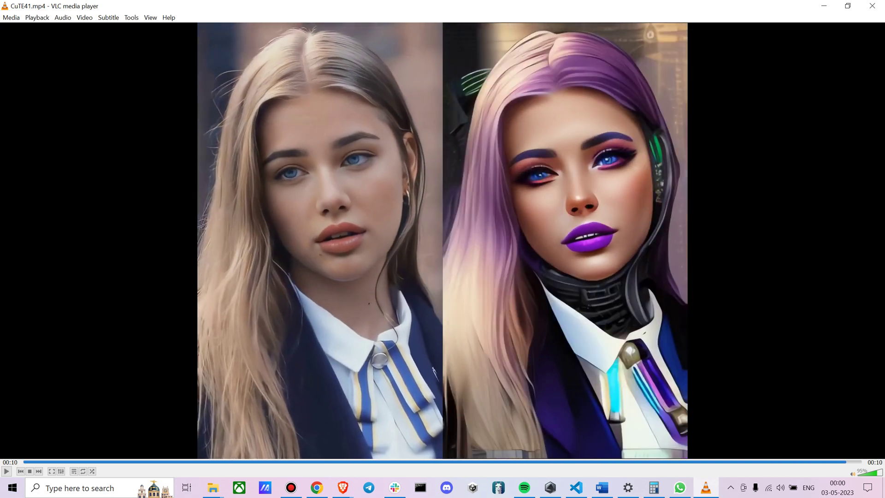
{"action": "key", "text": "space"}
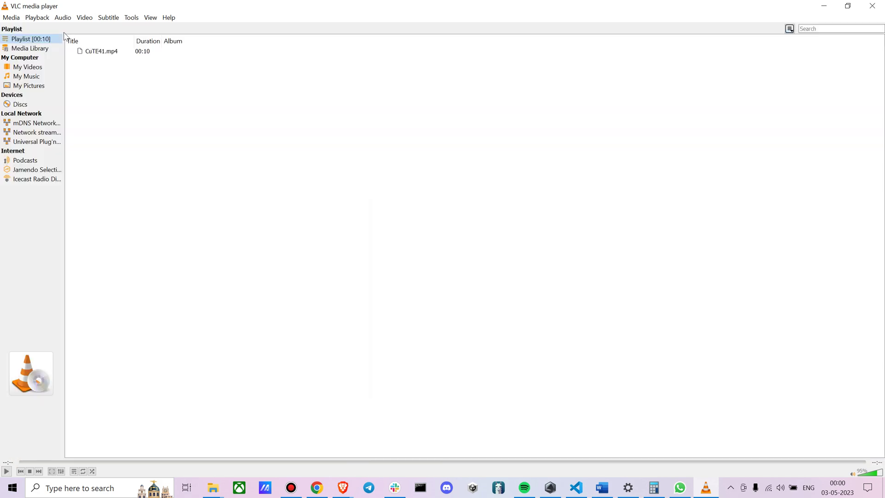
{"action": "left_click", "coordinate": [873, 5]}
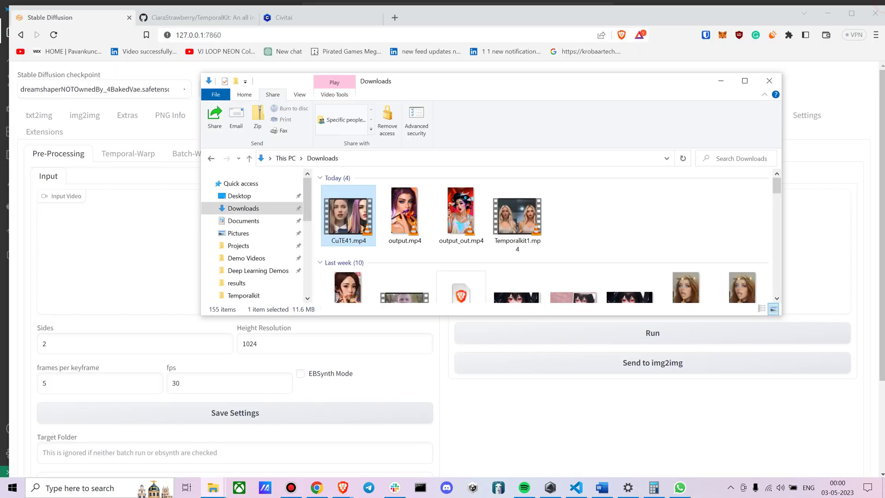
{"action": "double_click", "coordinate": [475, 221]}
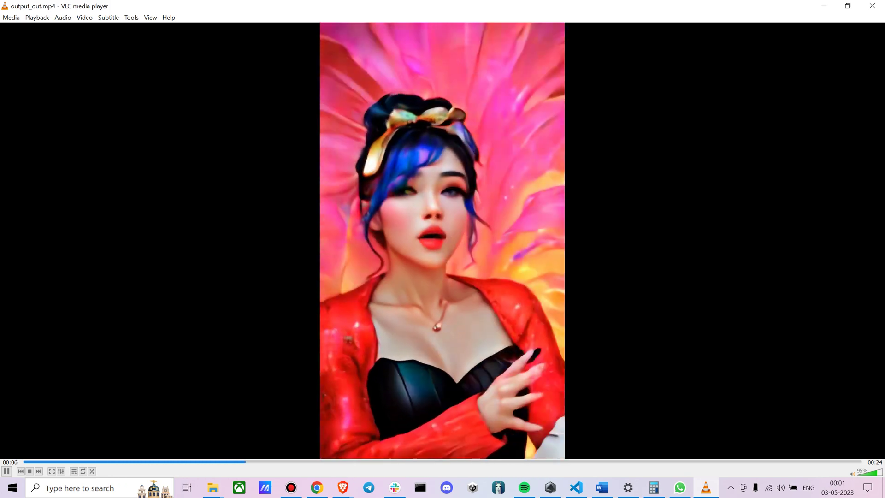
{"action": "key", "text": "space"}
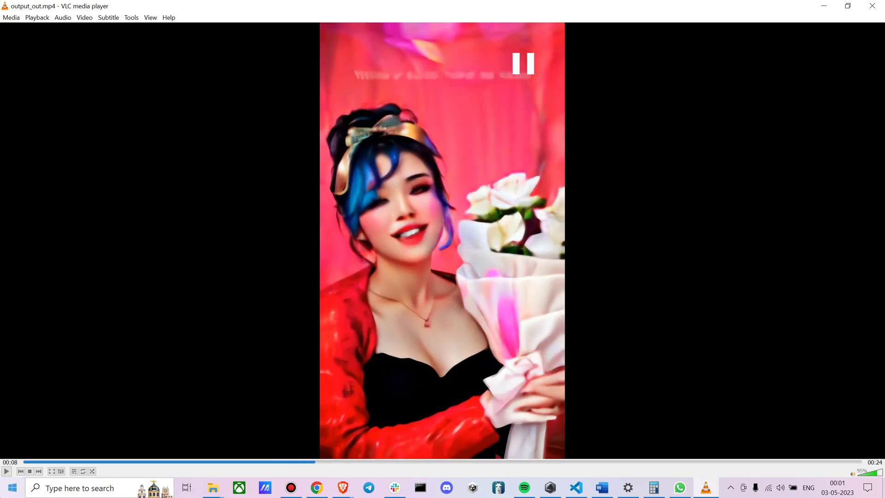
{"action": "left_click", "coordinate": [873, 6]}
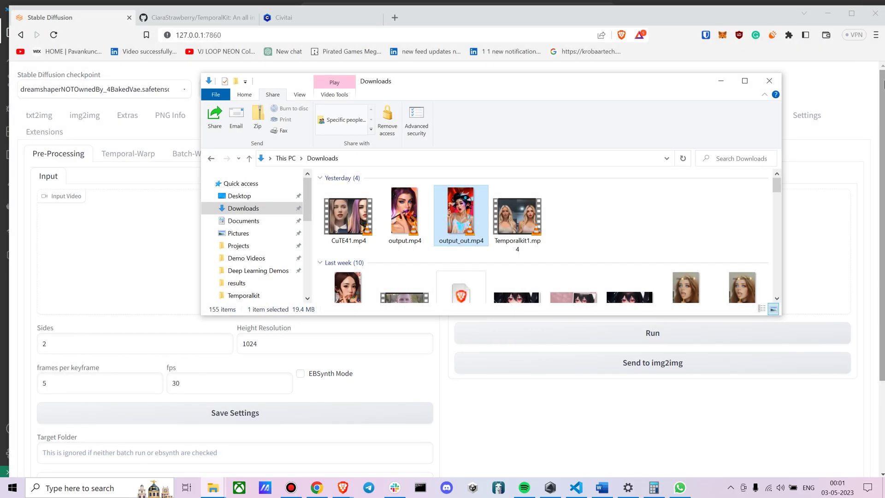
{"action": "left_click", "coordinate": [722, 90]}
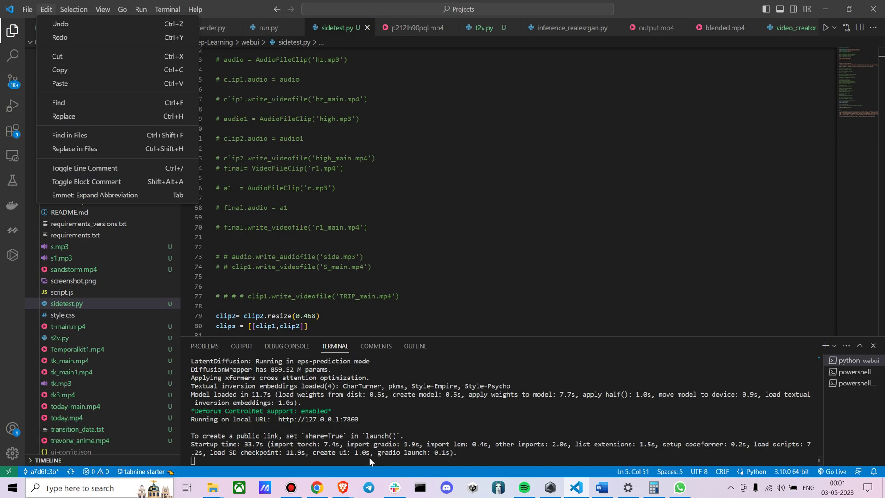
Step: Hide the YouTube window and bring the Stable Diffusion browser window forward, maximized
{"action": "left_click", "coordinate": [328, 492]}
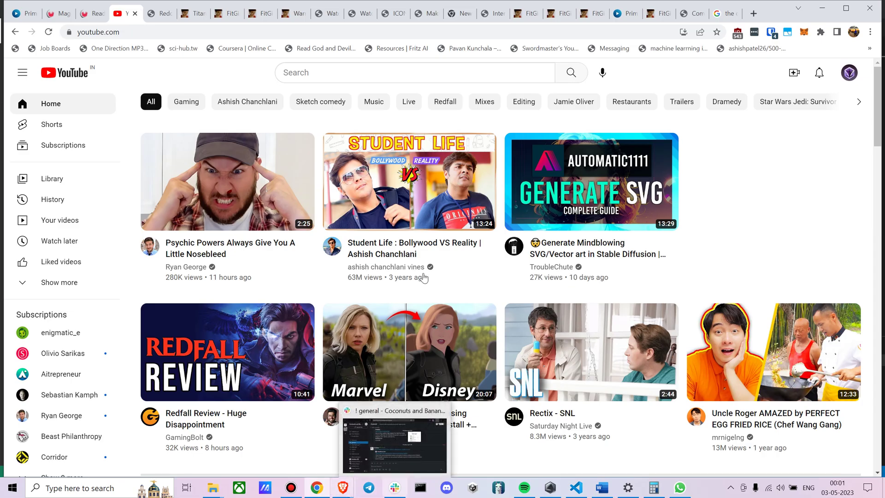
{"action": "left_click", "coordinate": [833, 6]}
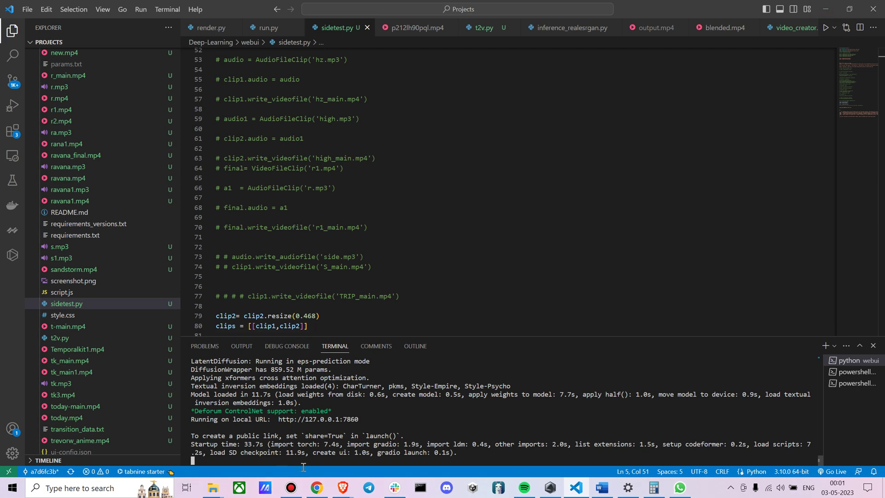
{"action": "mouse_move", "coordinate": [342, 488]}
{"action": "left_click", "coordinate": [376, 434]}
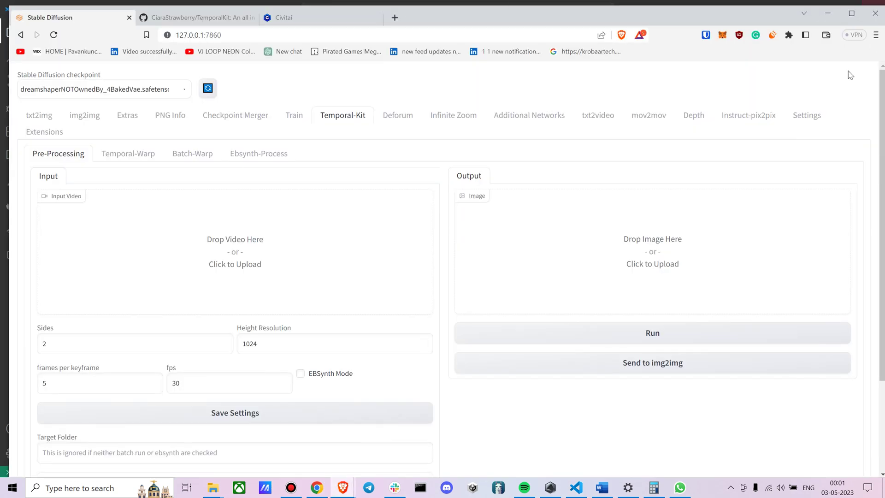
{"action": "left_click", "coordinate": [853, 17]}
Step: Copy the TemporalKit repository's HTTPS clone URL from GitHub and return to Stable Diffusion
{"action": "left_click", "coordinate": [189, 8]}
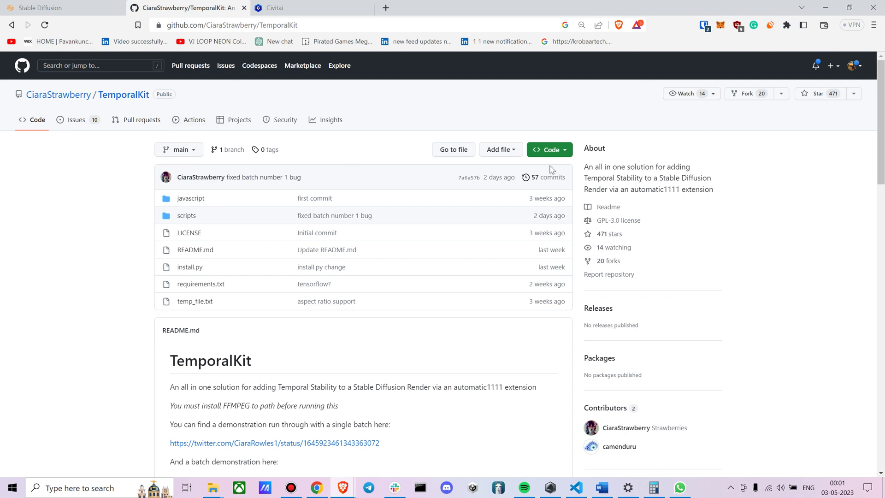
{"action": "left_click", "coordinate": [550, 151]}
{"action": "left_click", "coordinate": [556, 236]}
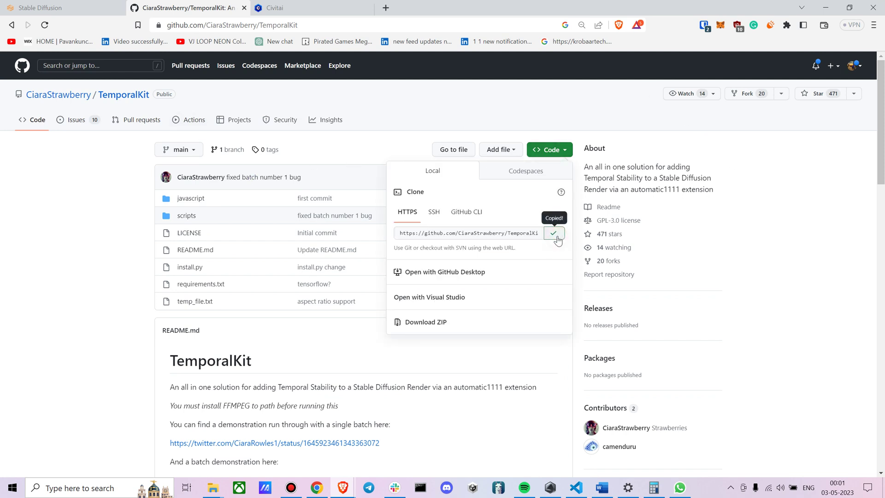
{"action": "left_click", "coordinate": [41, 8]}
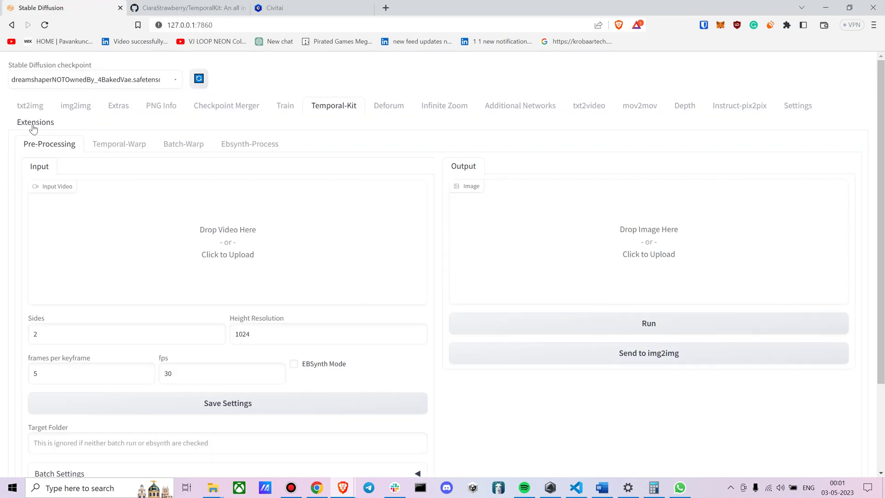
{"action": "left_click", "coordinate": [32, 123]}
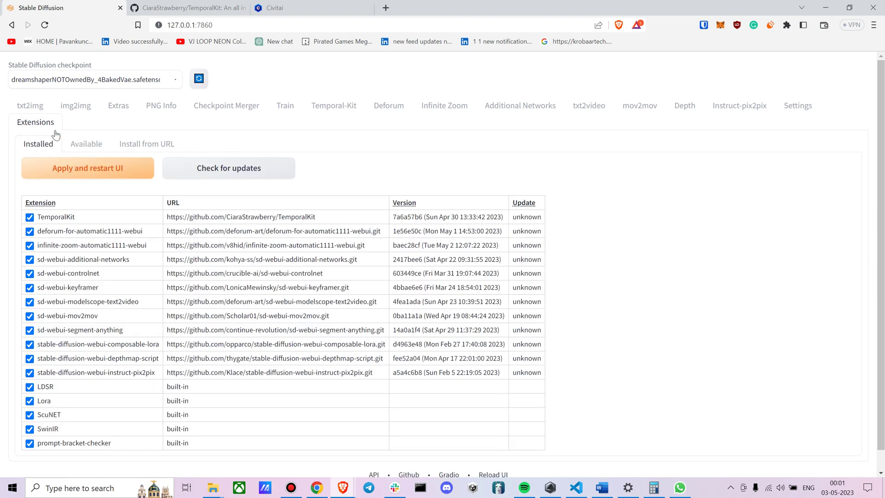
{"action": "left_click", "coordinate": [148, 143]}
{"action": "left_click", "coordinate": [64, 162]}
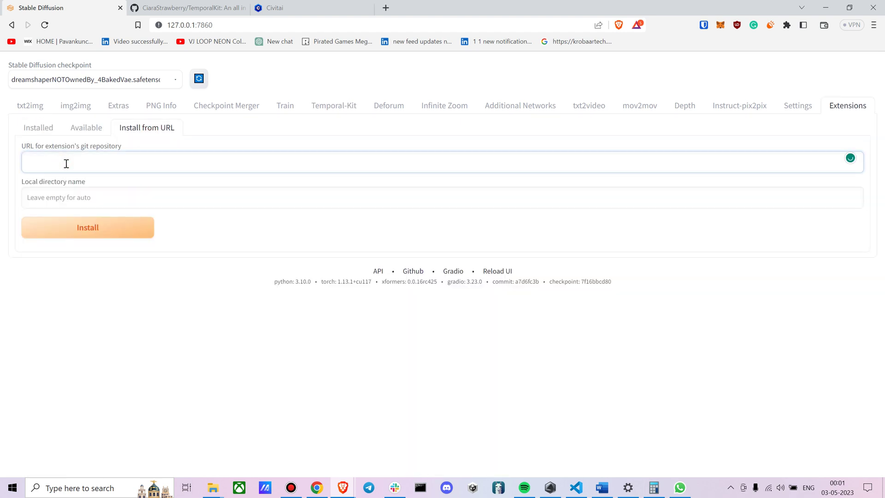
{"action": "key", "text": "ctrl+v"}
{"action": "left_click", "coordinate": [109, 233]}
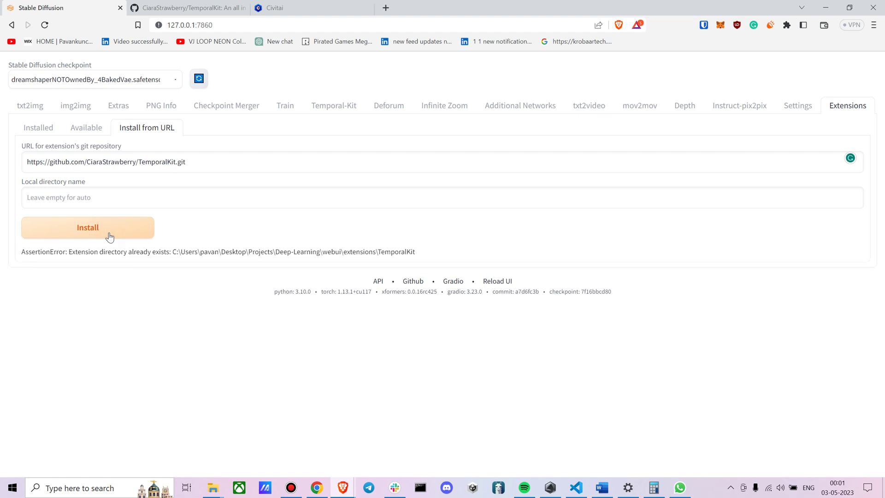
{"action": "left_click", "coordinate": [38, 128]}
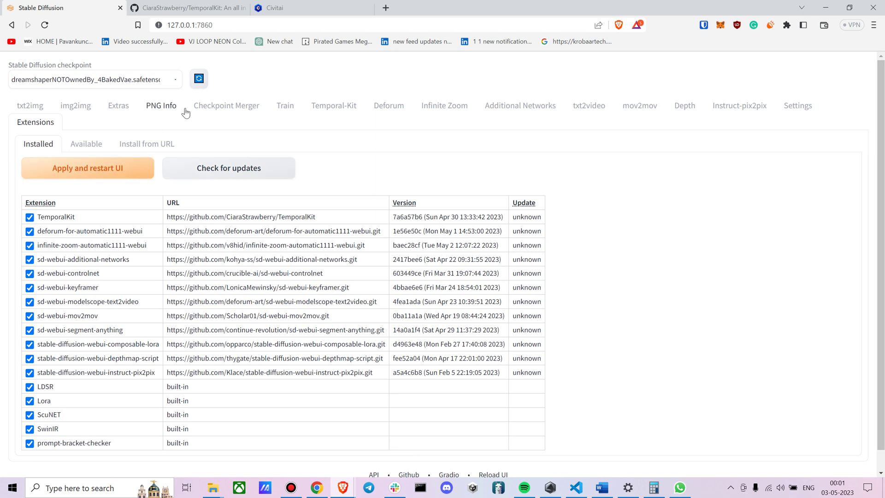
{"action": "left_click", "coordinate": [326, 113]}
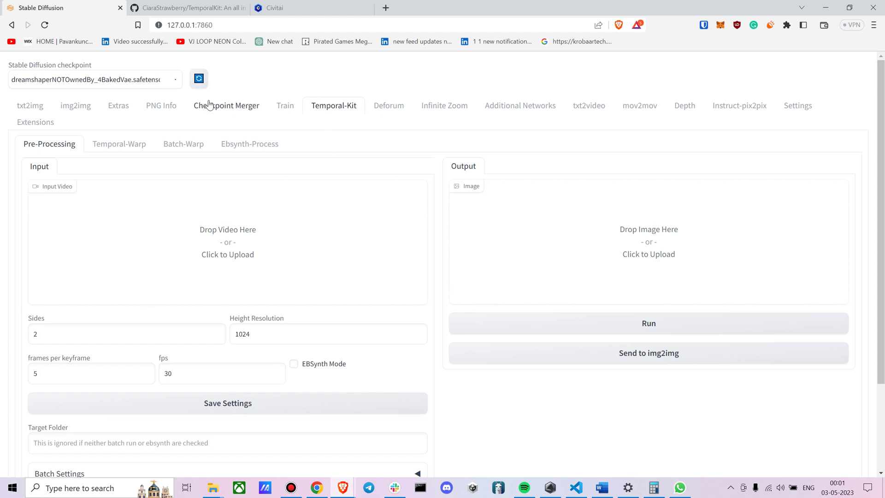
Step: Permanently delete all ten items inside the Temporalkit folder
{"action": "mouse_move", "coordinate": [213, 488]}
{"action": "left_click", "coordinate": [220, 440]}
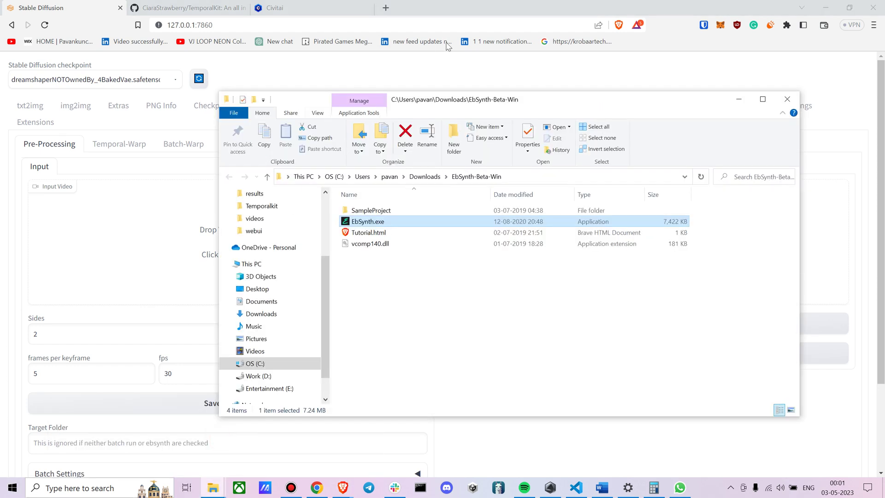
{"action": "left_click", "coordinate": [254, 218]}
{"action": "left_click", "coordinate": [262, 206]}
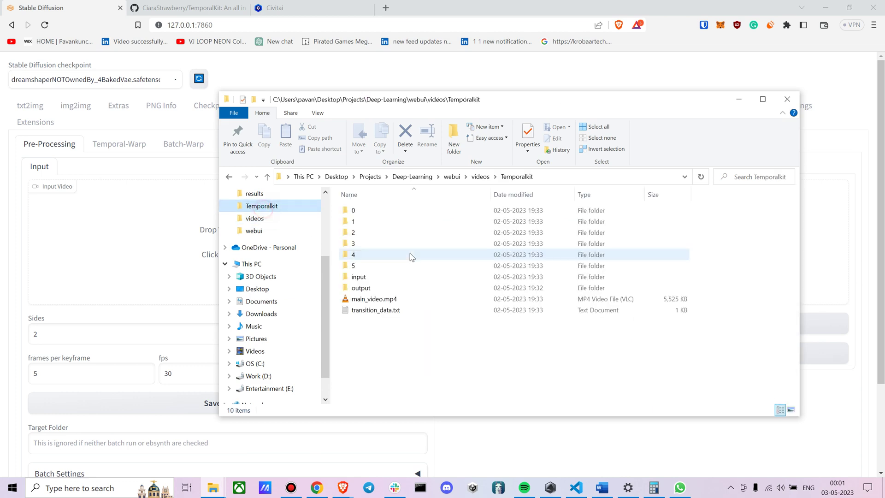
{"action": "key", "text": "ctrl+a"}
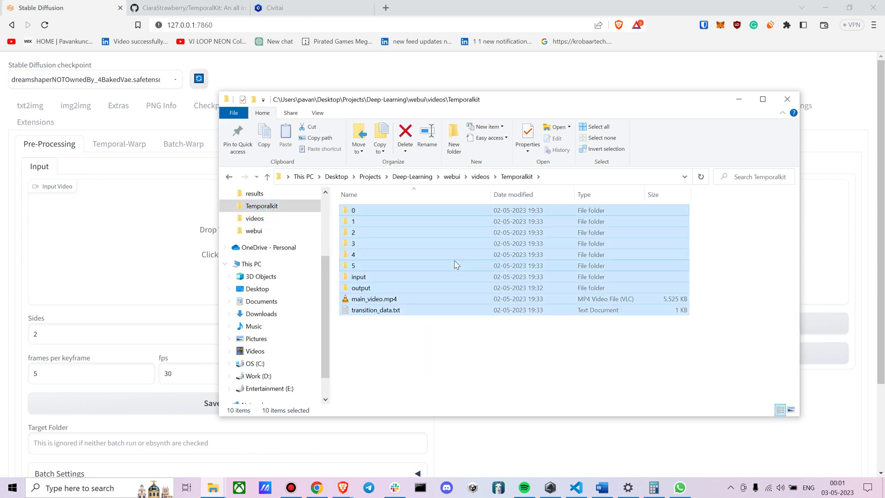
{"action": "key", "text": "shift+Delete"}
{"action": "key", "text": "Return"}
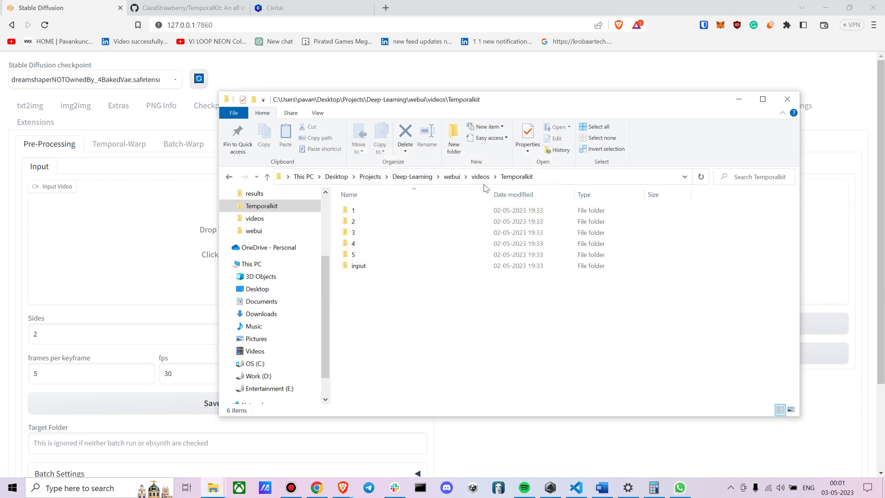
Step: Go back up to the videos folder and preview i2.mp4 in the video player
{"action": "left_click", "coordinate": [482, 178]}
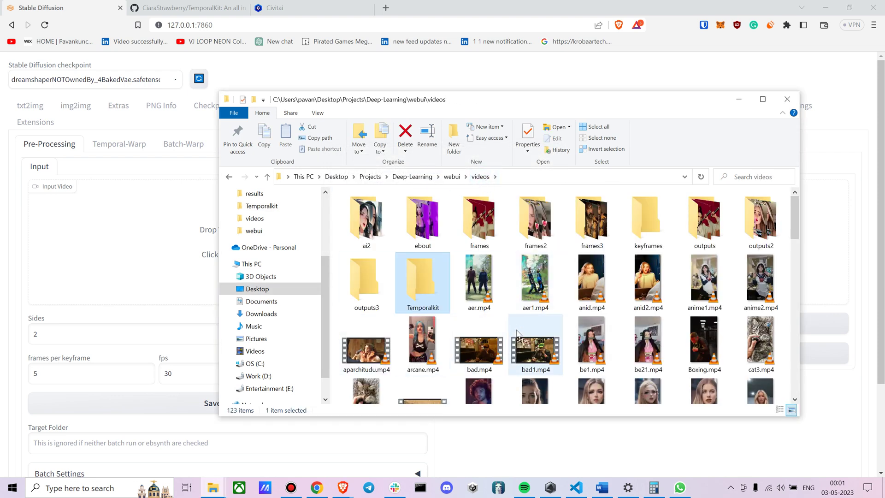
{"action": "left_click_drag", "start_coordinate": [583, 105], "coordinate": [584, 69]}
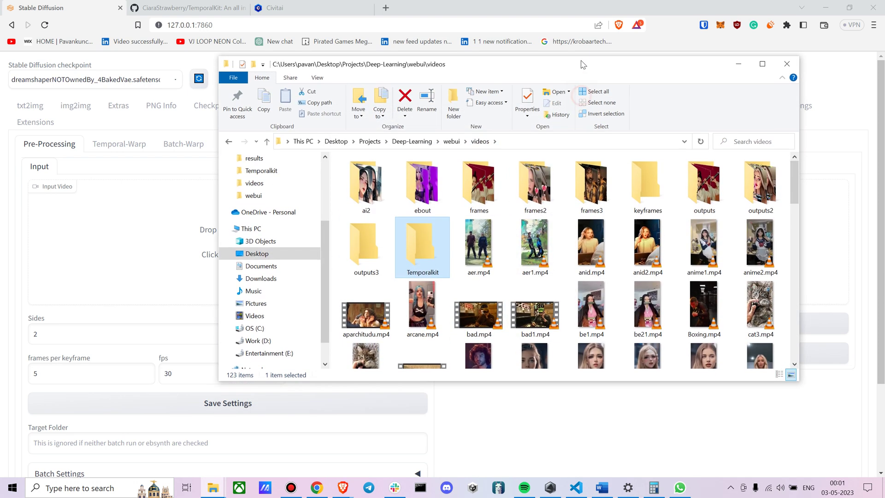
{"action": "scroll", "coordinate": [390, 286], "scroll_direction": "down", "scroll_amount": 2}
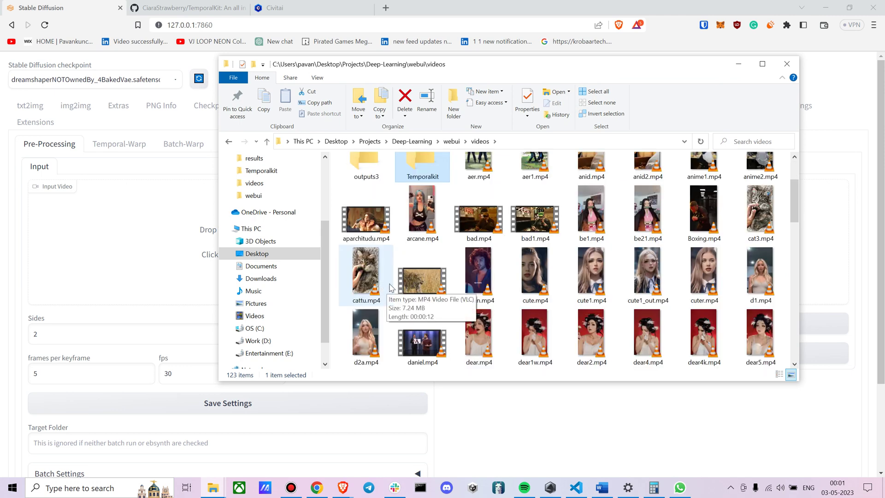
{"action": "scroll", "coordinate": [483, 315], "scroll_direction": "down", "scroll_amount": 2}
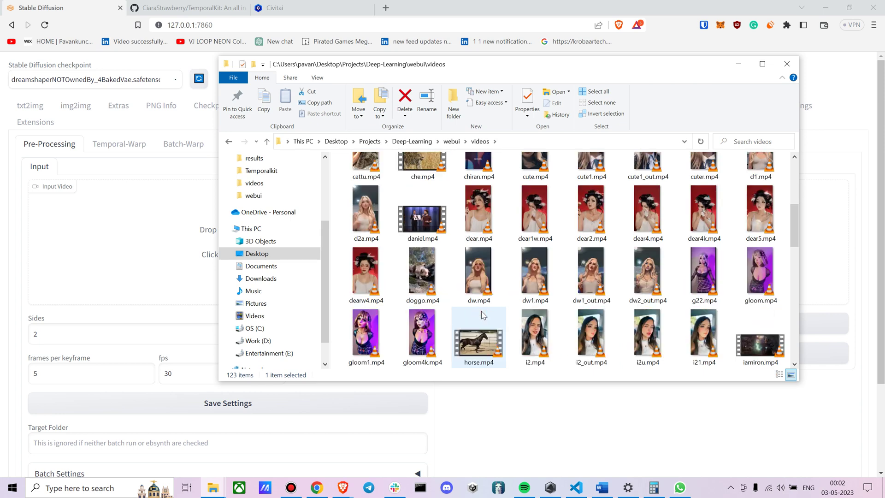
{"action": "scroll", "coordinate": [482, 315], "scroll_direction": "down", "scroll_amount": 9}
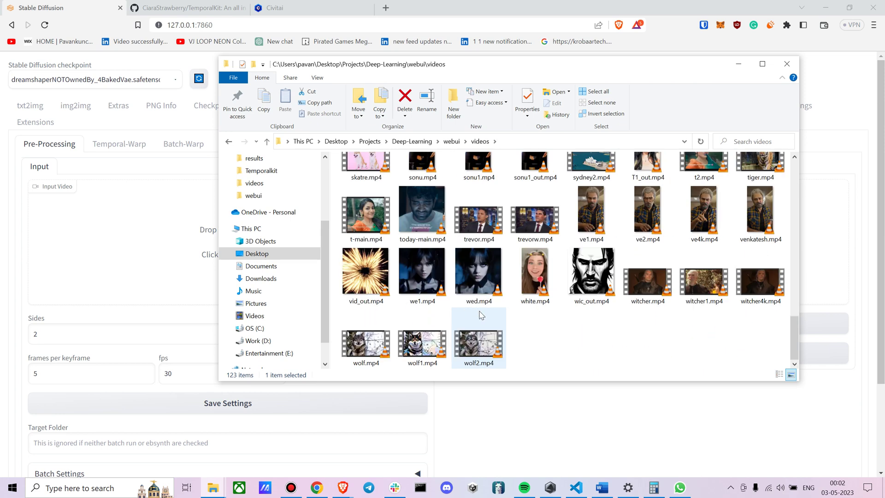
{"action": "scroll", "coordinate": [482, 315], "scroll_direction": "up", "scroll_amount": 6}
{"action": "scroll", "coordinate": [480, 288], "scroll_direction": "up", "scroll_amount": 5}
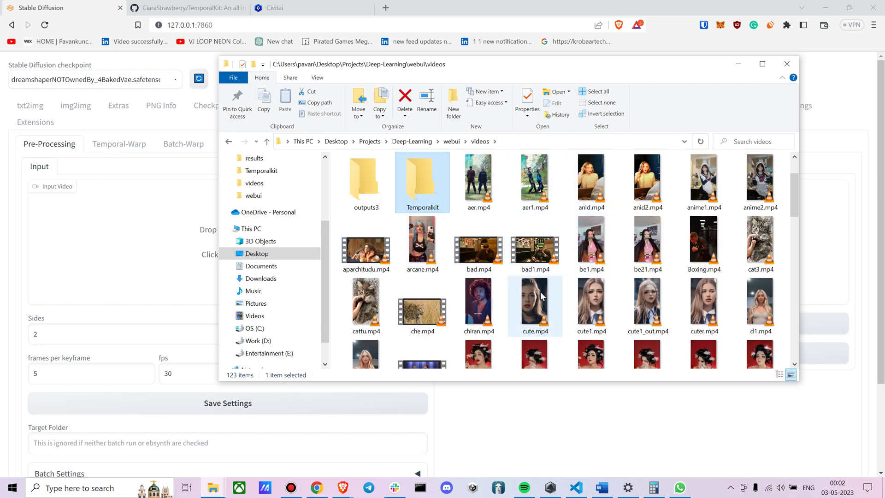
{"action": "scroll", "coordinate": [535, 304], "scroll_direction": "down", "scroll_amount": 2}
{"action": "scroll", "coordinate": [436, 288], "scroll_direction": "down", "scroll_amount": 2}
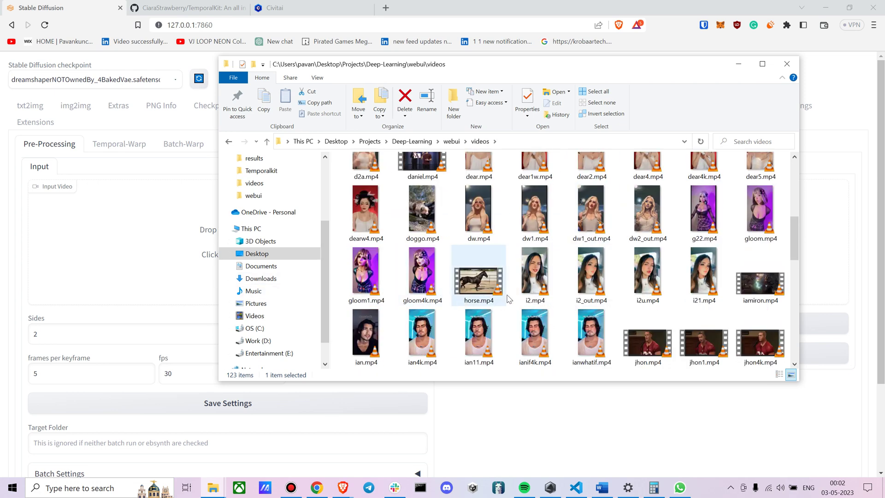
{"action": "double_click", "coordinate": [535, 272]}
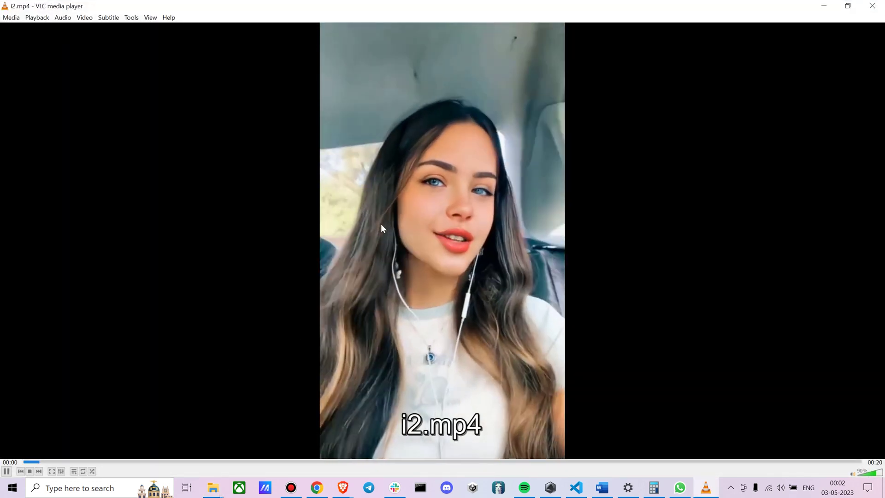
{"action": "scroll", "coordinate": [381, 223], "scroll_direction": "down", "scroll_amount": 3}
{"action": "key", "text": "space"}
{"action": "left_click", "coordinate": [873, 5]}
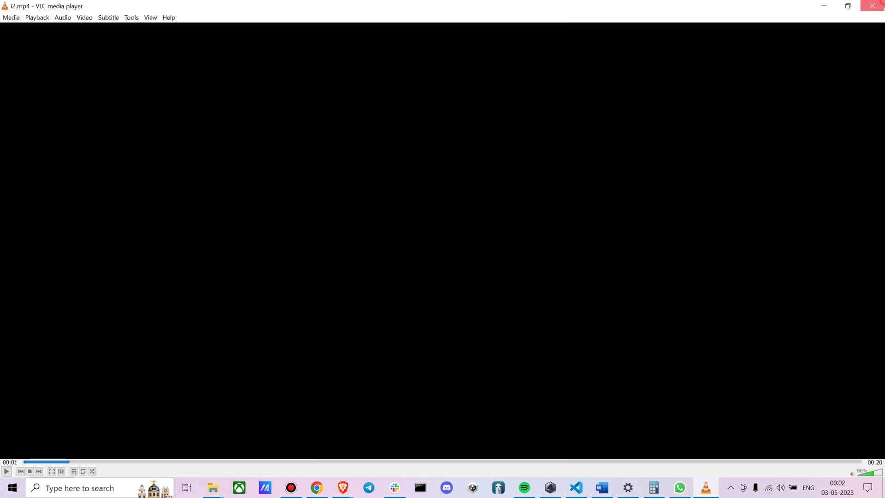
Step: Confirm i2.mp4 is 720×1280 at 30 fps, then drag it onto Temporal-Kit's Input Video
{"action": "right_click", "coordinate": [531, 276]}
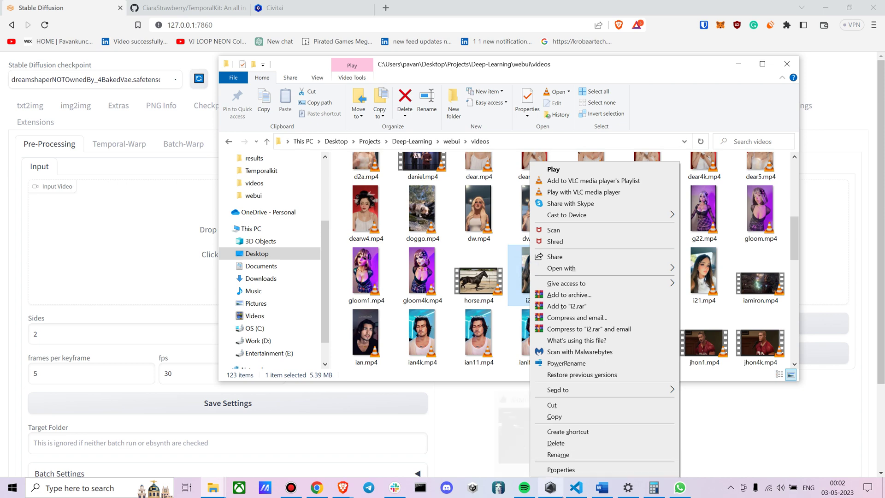
{"action": "left_click", "coordinate": [558, 470]}
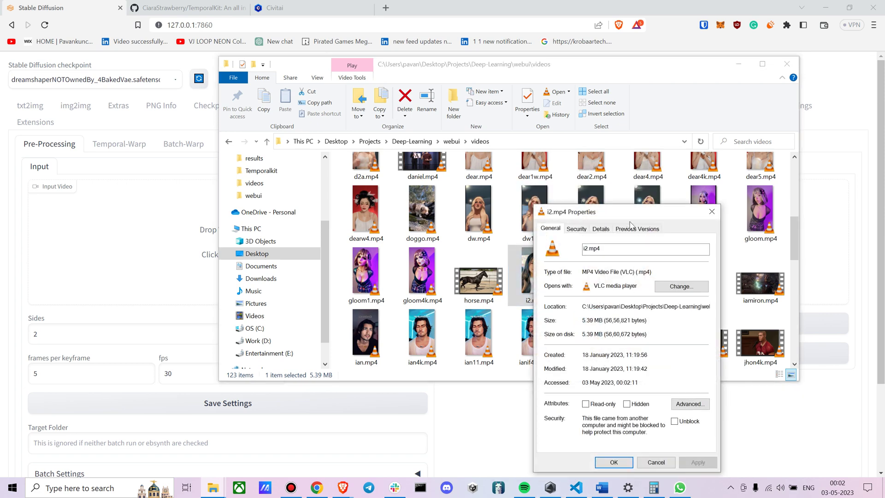
{"action": "left_click", "coordinate": [599, 230]}
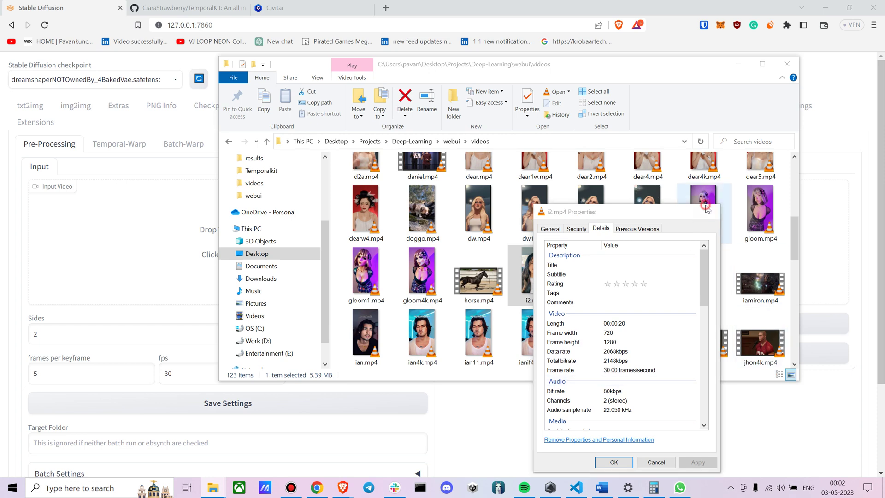
{"action": "key", "text": "Escape"}
{"action": "left_click_drag", "start_coordinate": [539, 273], "coordinate": [122, 245]}
Step: Review the settings: Sides 2, Height Resolution 1024, 5 frames per keyframe, 30 fps
{"action": "scroll", "coordinate": [161, 372], "scroll_direction": "down", "scroll_amount": 10}
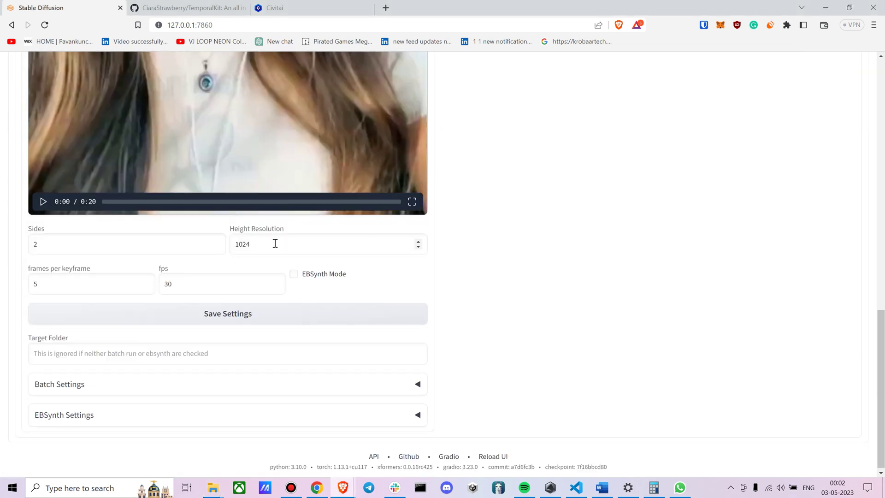
{"action": "left_click", "coordinate": [275, 243]}
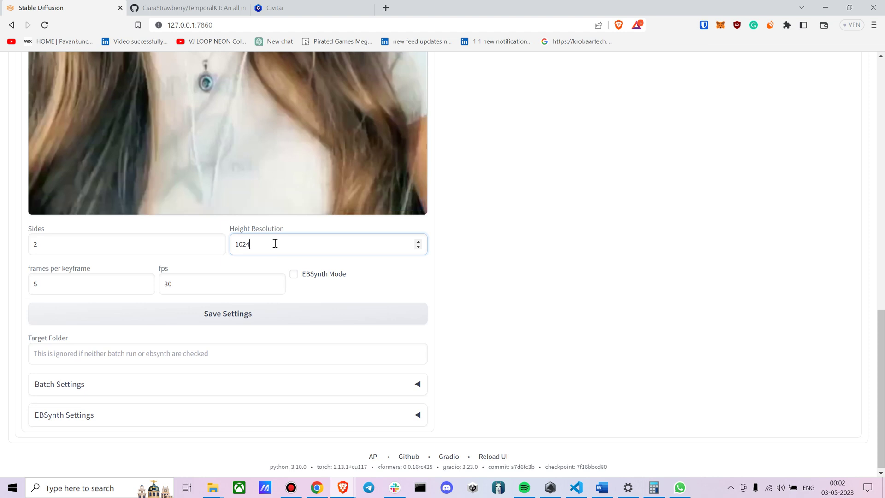
{"action": "left_click", "coordinate": [46, 243]}
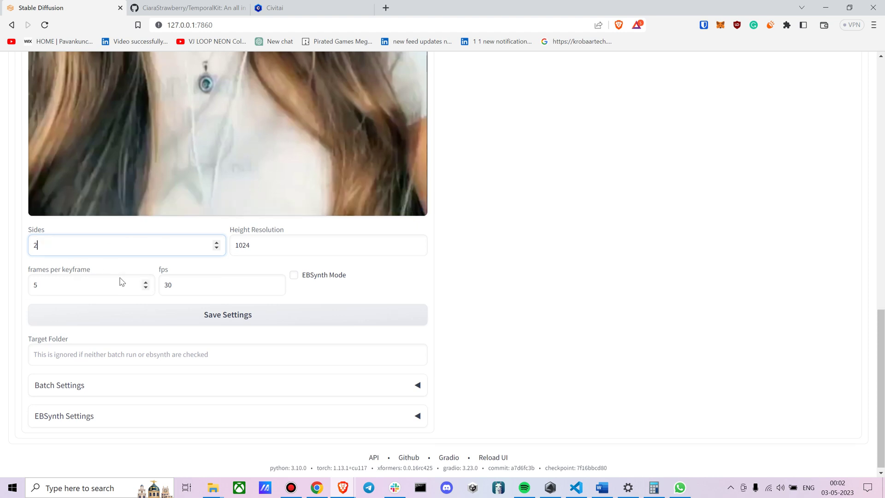
{"action": "left_click", "coordinate": [60, 285]}
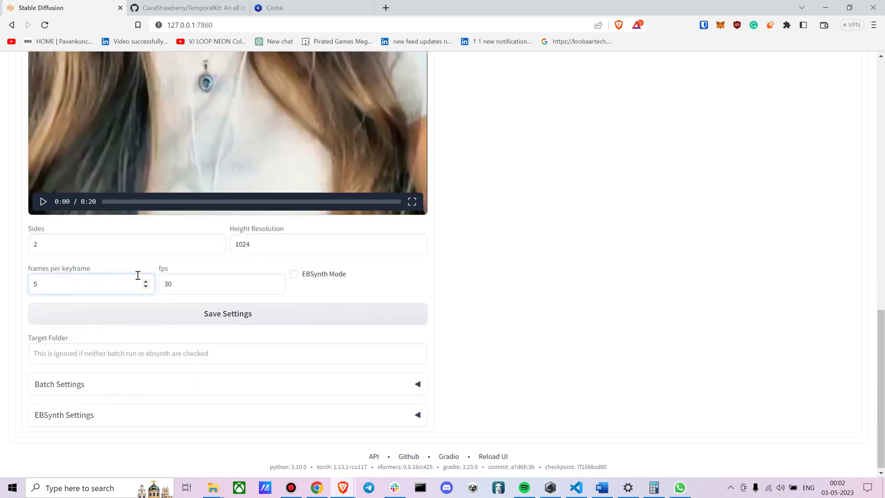
{"action": "left_click", "coordinate": [209, 287]}
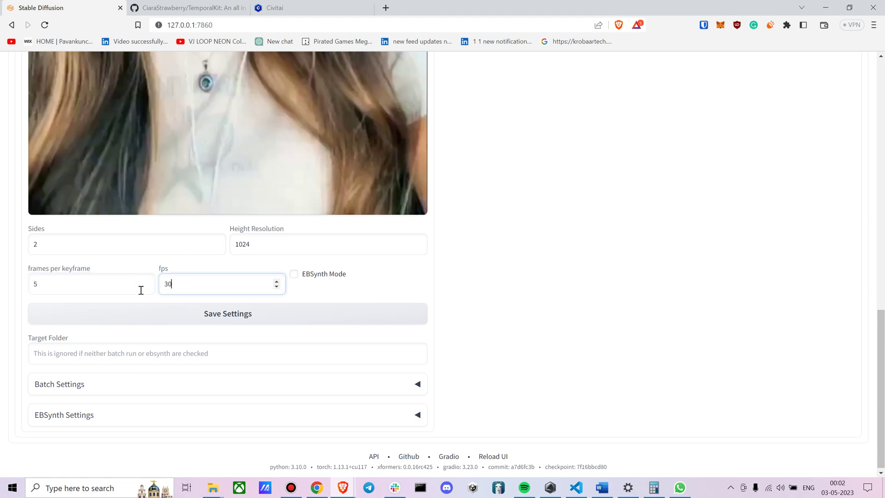
{"action": "left_click", "coordinate": [55, 287]}
Step: Turn on EBSynth Mode and bring the webui videos folder forward in Explorer
{"action": "left_click", "coordinate": [294, 274]}
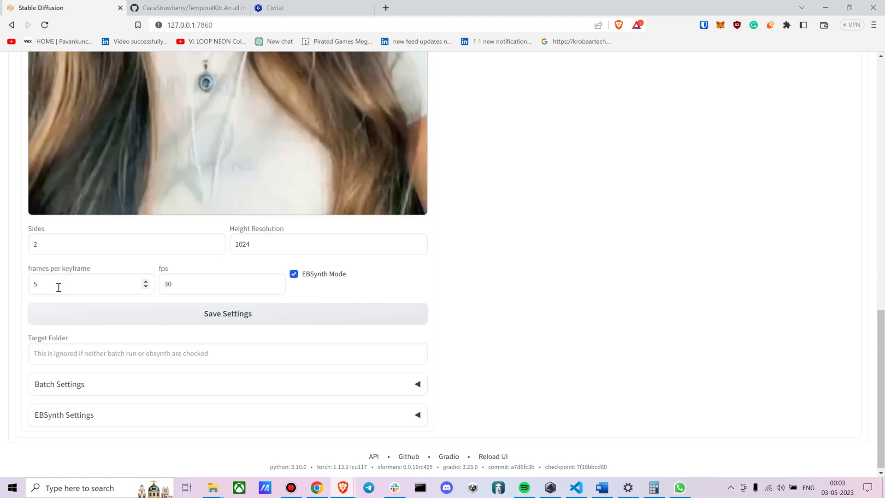
{"action": "left_click", "coordinate": [97, 353]}
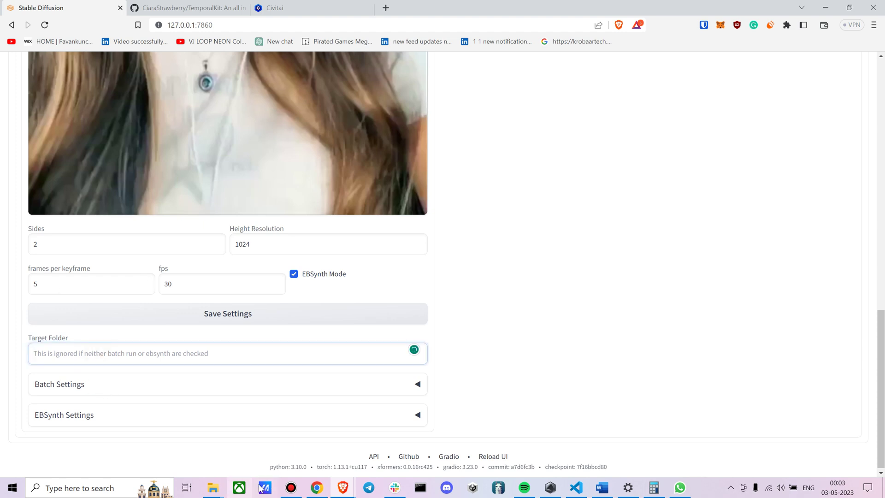
{"action": "mouse_move", "coordinate": [213, 488]}
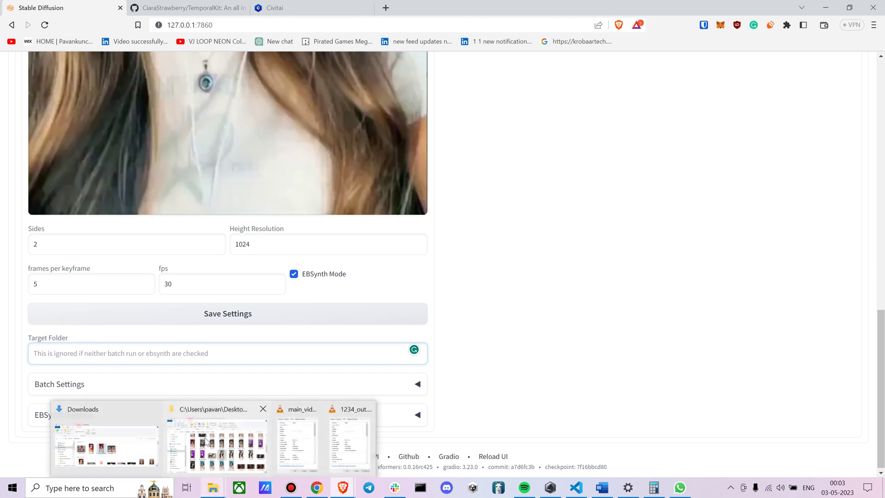
{"action": "left_click", "coordinate": [212, 441]}
Step: Set the Temporalkit folder's full path as Temporal-Kit's target folder
{"action": "scroll", "coordinate": [415, 276], "scroll_direction": "up", "scroll_amount": 10}
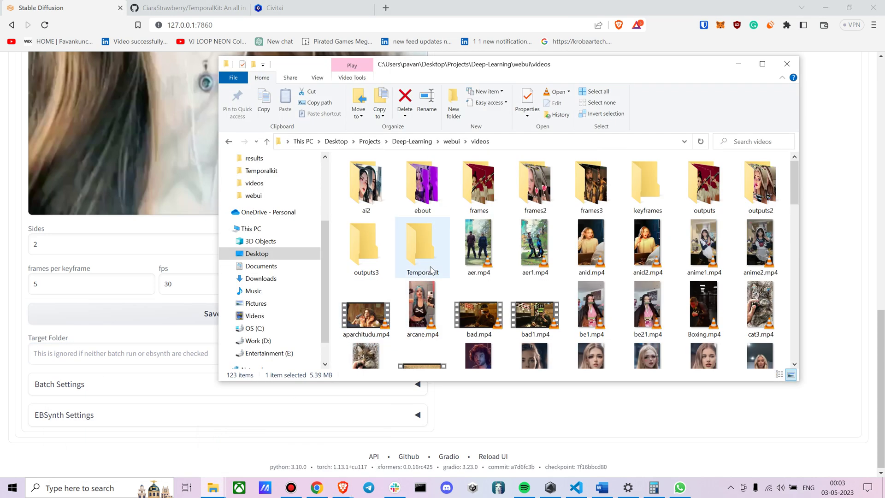
{"action": "double_click", "coordinate": [422, 245]}
{"action": "left_click", "coordinate": [543, 140]}
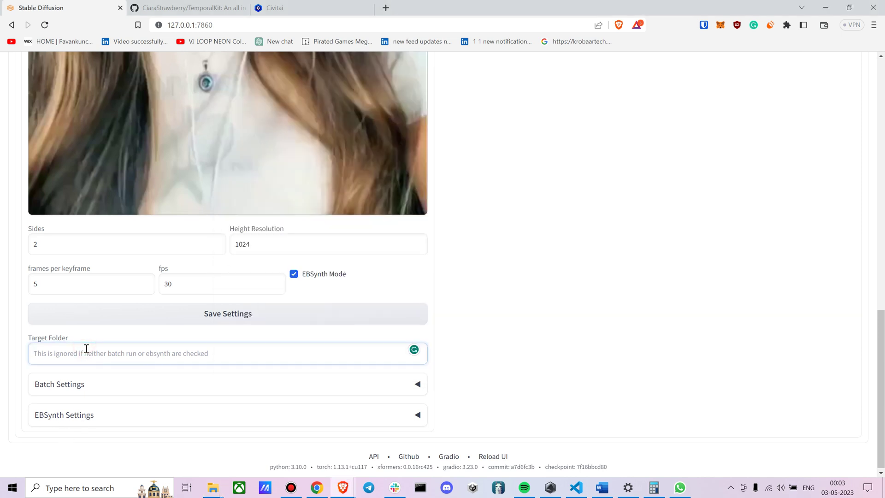
{"action": "type", "text": "C:\\Users\\pavan\\Desktop\\Projects\\Deep-Learning\\webui\\videos\\Temporalkit"}
Step: Enable Batch Run, save the pre-processing settings, and turn on Split Video in EBSynth settings
{"action": "left_click", "coordinate": [75, 384]}
{"action": "scroll", "coordinate": [65, 377], "scroll_direction": "down", "scroll_amount": 1}
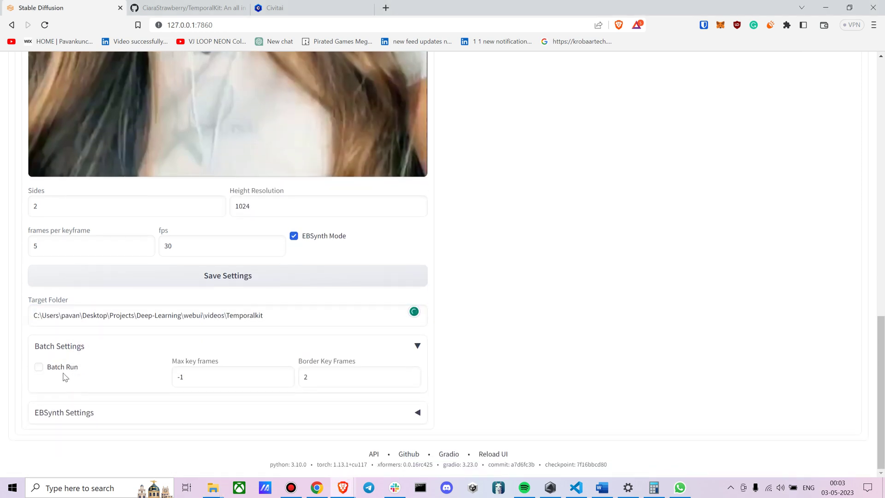
{"action": "left_click", "coordinate": [41, 368]}
{"action": "left_click", "coordinate": [89, 414]}
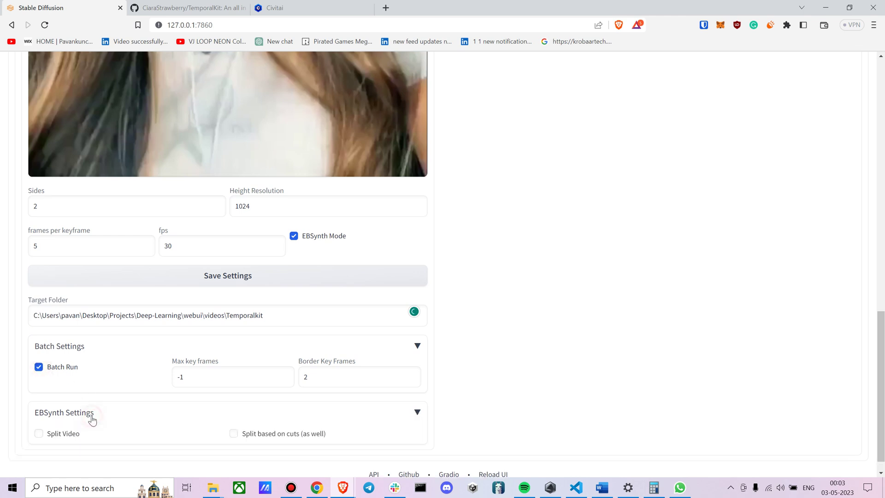
{"action": "scroll", "coordinate": [73, 417], "scroll_direction": "down", "scroll_amount": 1}
{"action": "scroll", "coordinate": [73, 415], "scroll_direction": "up", "scroll_amount": 8}
{"action": "scroll", "coordinate": [93, 298], "scroll_direction": "down", "scroll_amount": 8}
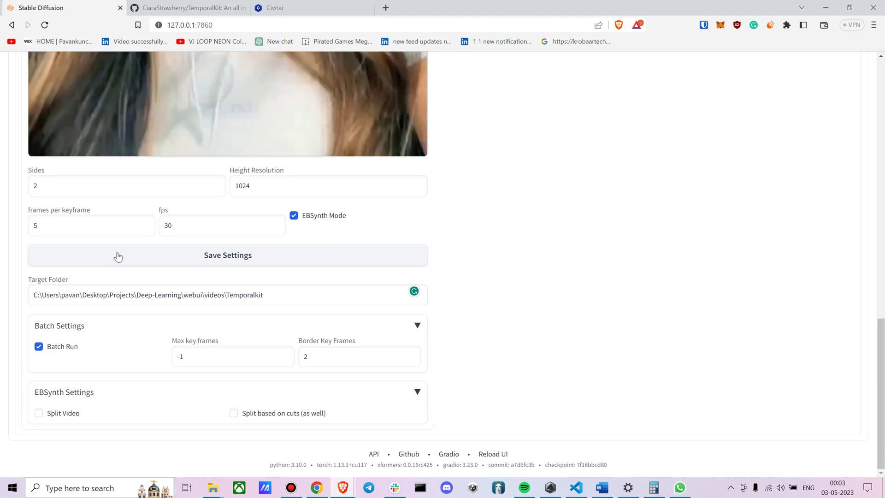
{"action": "left_click", "coordinate": [118, 257]}
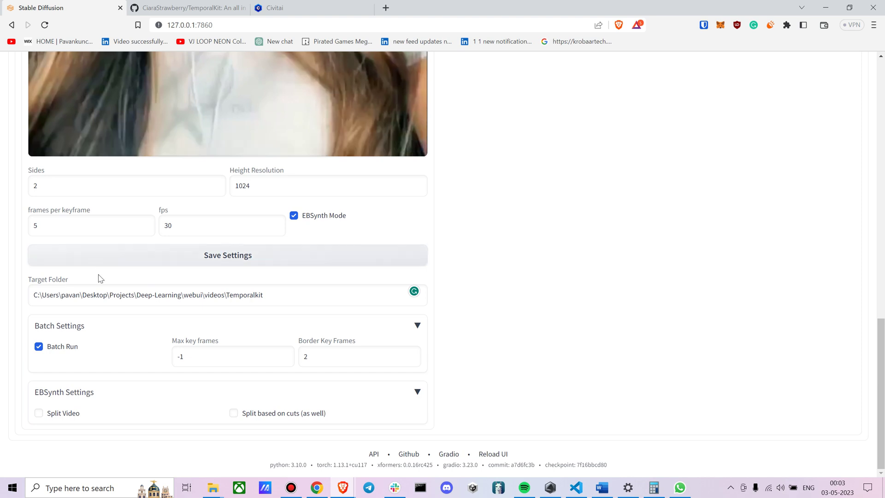
{"action": "left_click", "coordinate": [44, 416]}
{"action": "scroll", "coordinate": [195, 273], "scroll_direction": "up", "scroll_amount": 7}
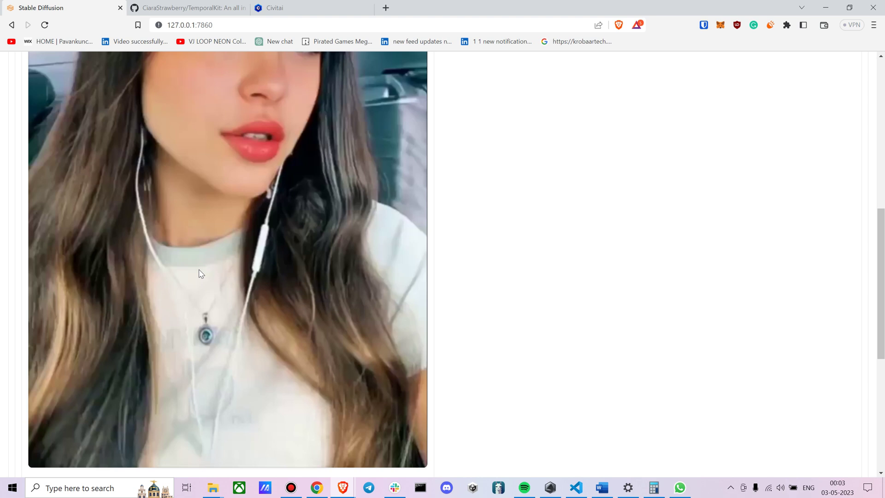
Step: Start Temporal-Kit processing of the input video with Run
{"action": "scroll", "coordinate": [273, 263], "scroll_direction": "up", "scroll_amount": 1}
{"action": "scroll", "coordinate": [273, 263], "scroll_direction": "down", "scroll_amount": 3}
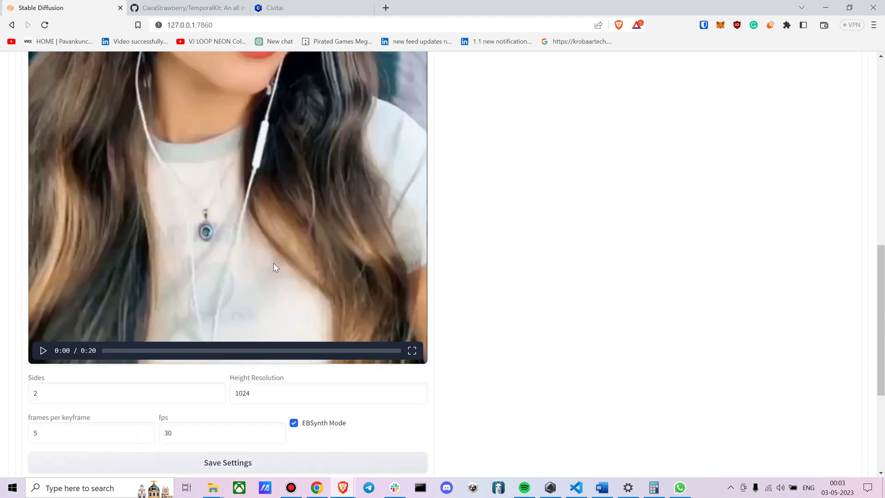
{"action": "scroll", "coordinate": [273, 263], "scroll_direction": "up", "scroll_amount": 8}
{"action": "scroll", "coordinate": [272, 259], "scroll_direction": "down", "scroll_amount": 2}
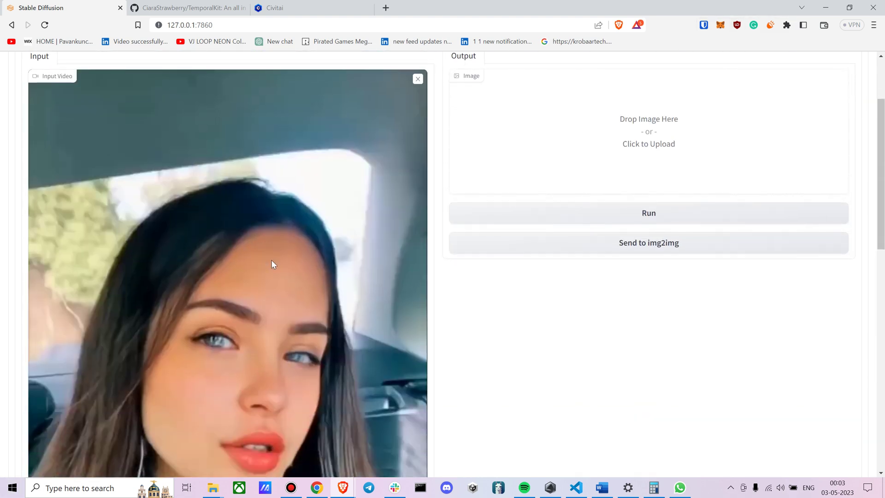
{"action": "left_click", "coordinate": [643, 208]}
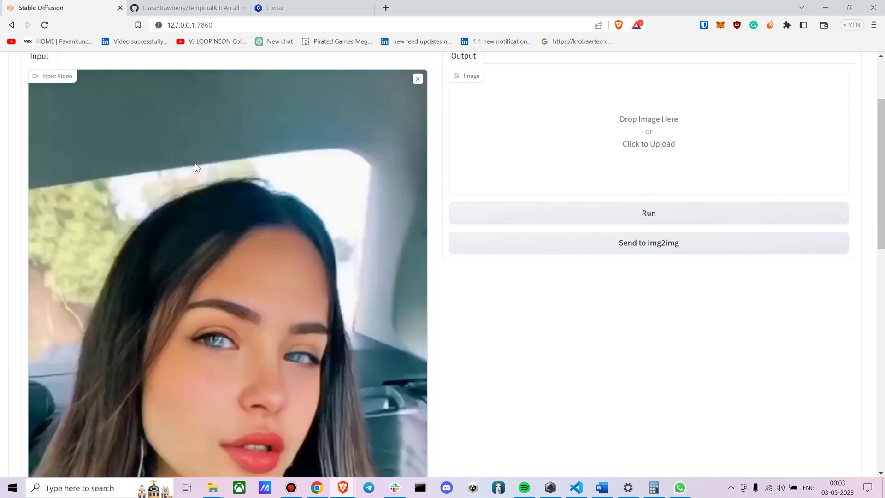
Step: Recheck frames per keyframe, Sides and fps, then watch the batch run in the VS Code terminal
{"action": "scroll", "coordinate": [256, 195], "scroll_direction": "down", "scroll_amount": 10}
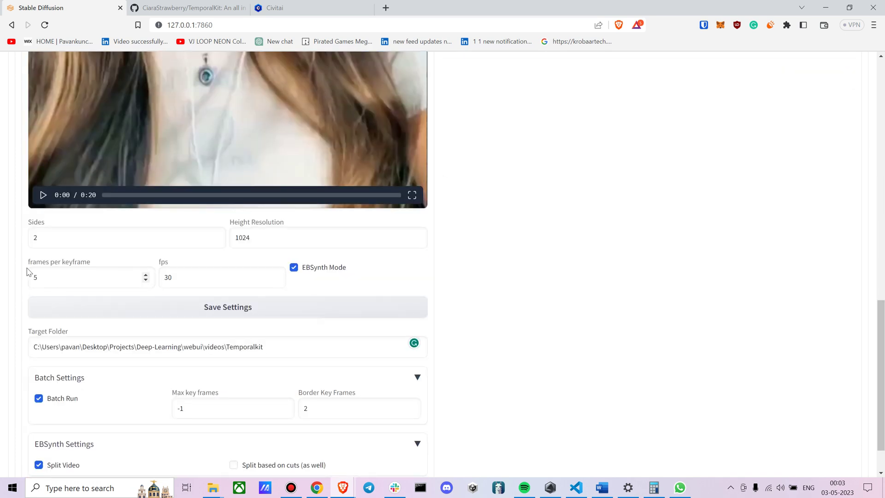
{"action": "left_click", "coordinate": [85, 271]}
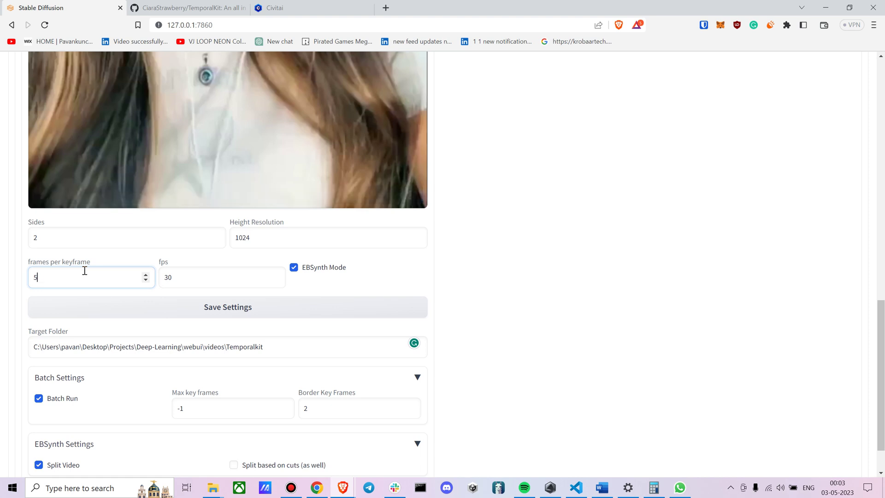
{"action": "left_click", "coordinate": [119, 234]}
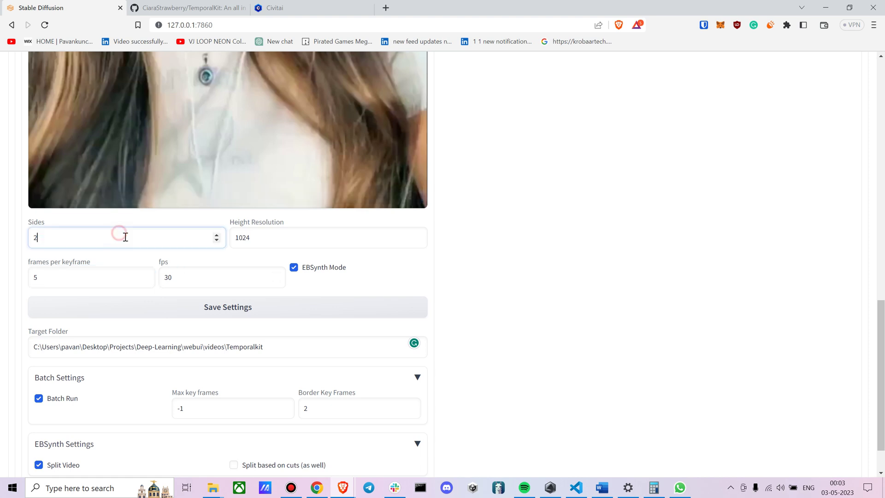
{"action": "left_click", "coordinate": [214, 278]}
{"action": "mouse_move", "coordinate": [213, 488]}
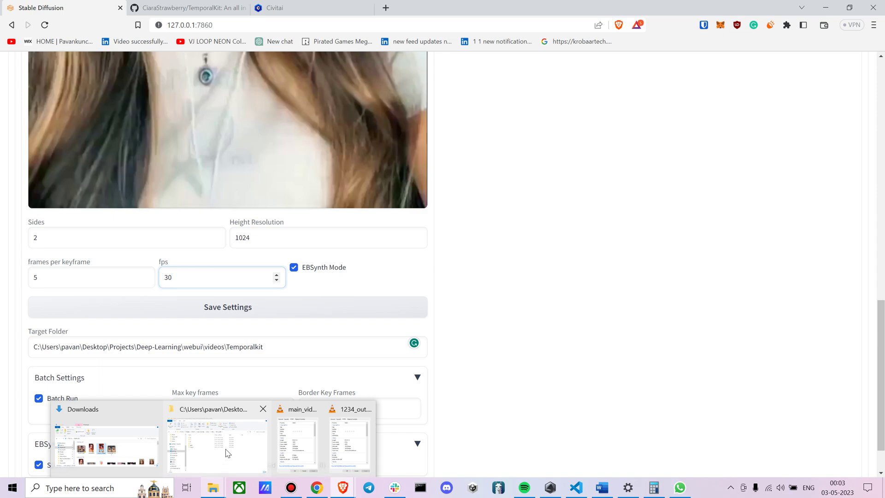
{"action": "left_click", "coordinate": [576, 488]}
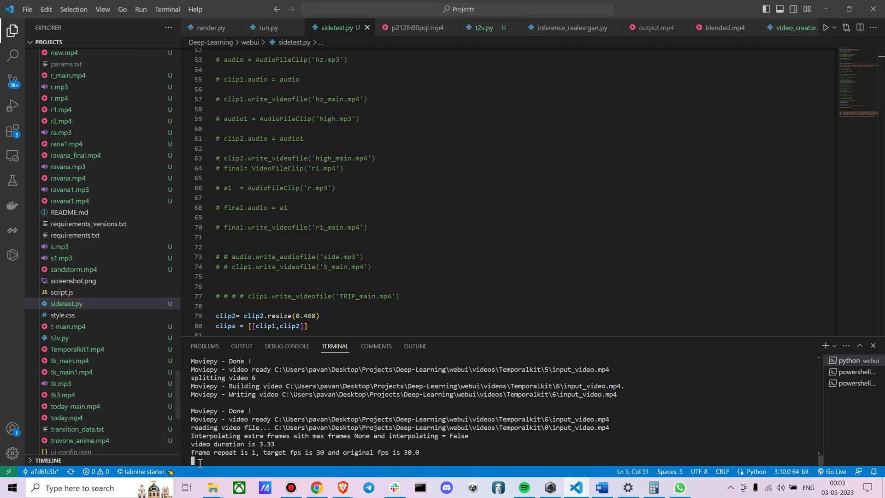
Step: Open the Temporalkit input folder and view the 2×2 grid images starting from 0and0.png
{"action": "mouse_move", "coordinate": [212, 488]}
{"action": "left_click", "coordinate": [166, 449]}
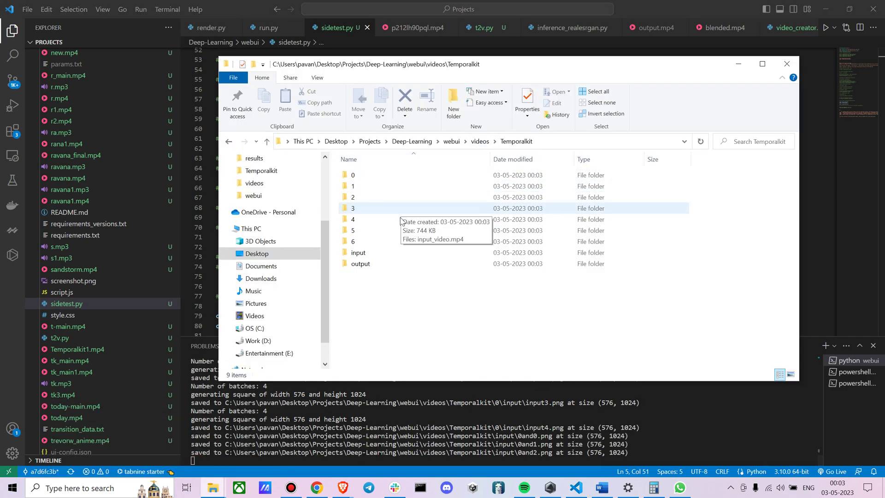
{"action": "left_click", "coordinate": [361, 241]}
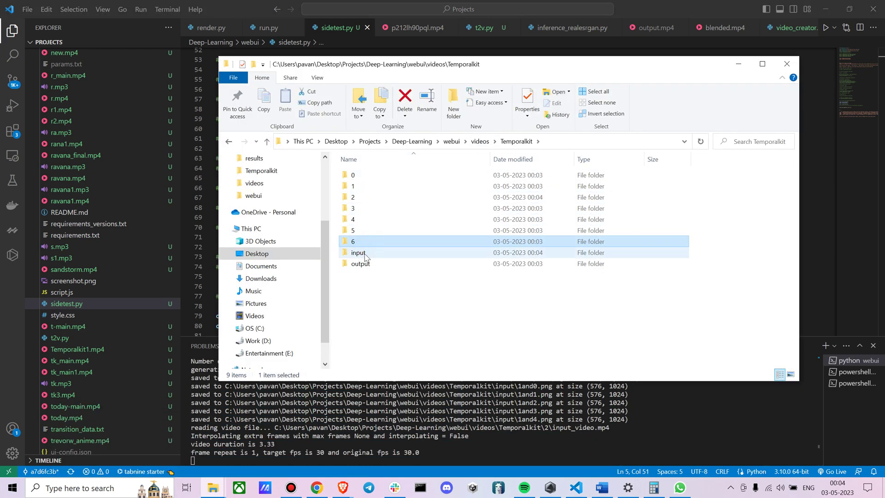
{"action": "double_click", "coordinate": [359, 253]}
{"action": "double_click", "coordinate": [375, 193]}
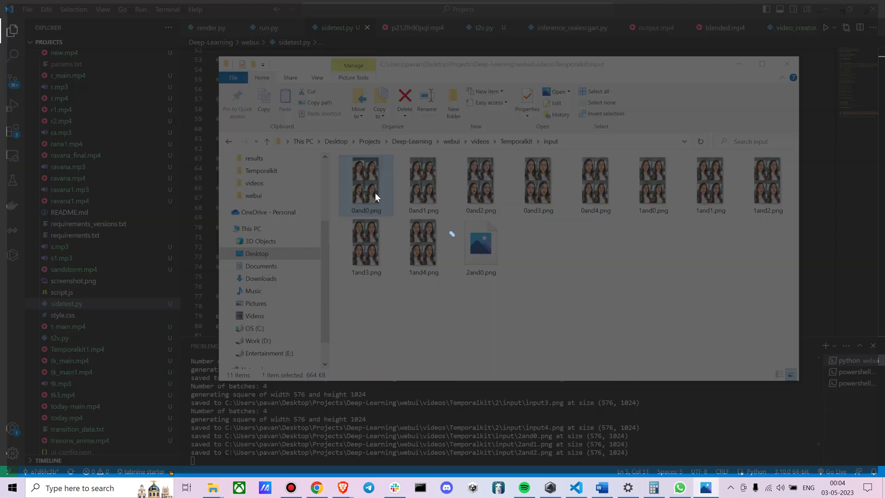
{"action": "key", "text": "Right"}
{"action": "key", "text": "Right"}
{"action": "key", "text": "Right"}
{"action": "key", "text": "Right"}
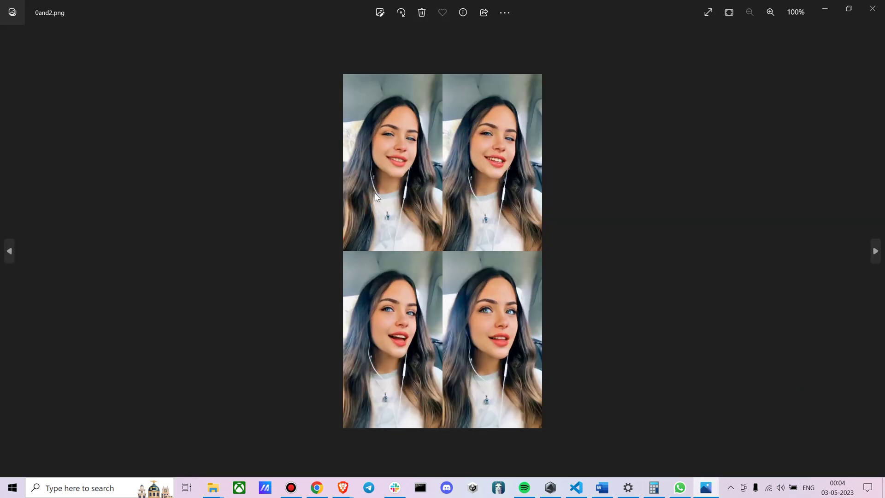
{"action": "key", "text": "Right"}
{"action": "key", "text": "Right"}
{"action": "key", "text": "Right"}
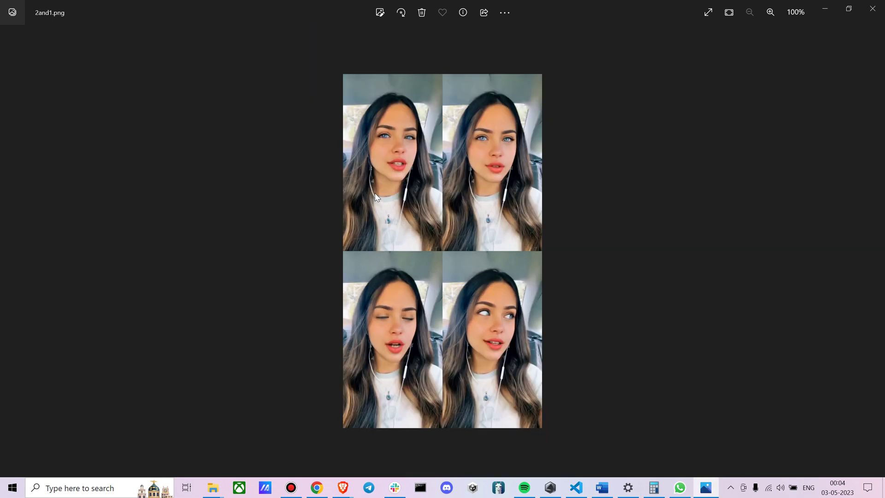
{"action": "key", "text": "Right"}
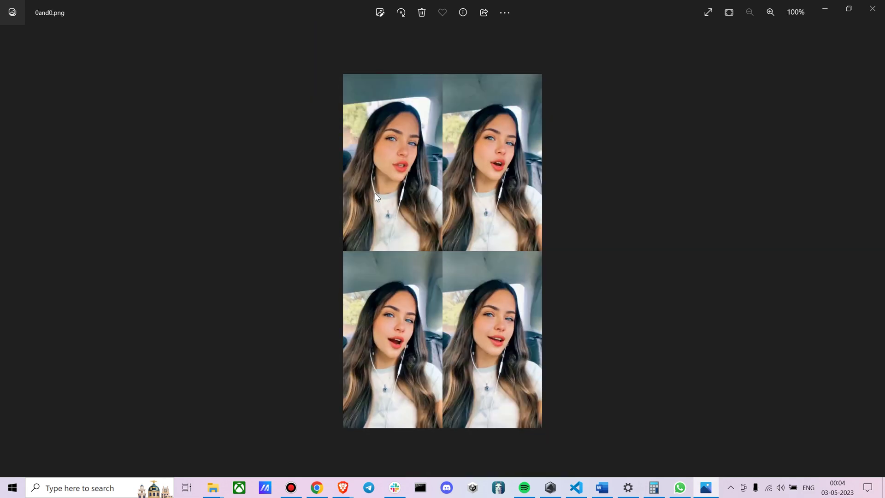
{"action": "left_click", "coordinate": [873, 9]}
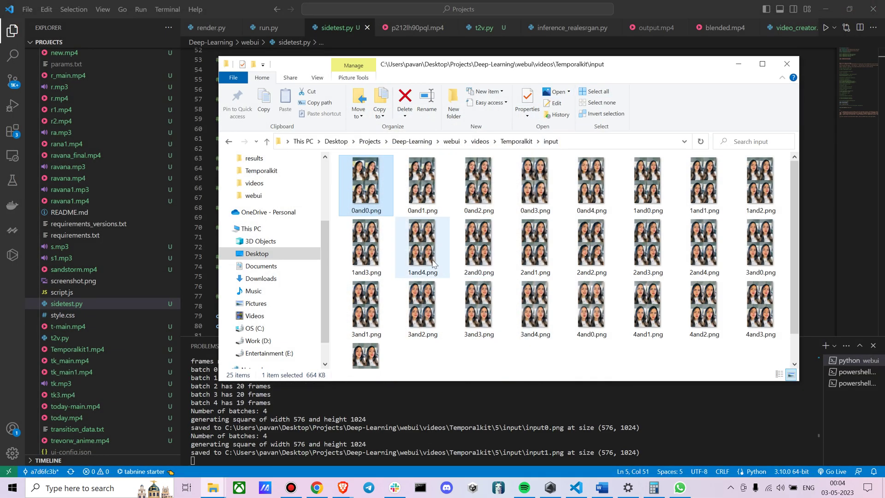
Step: Go back up to the Temporalkit folder with parts 0–6 and return to Stable Diffusion
{"action": "scroll", "coordinate": [422, 276], "scroll_direction": "down", "scroll_amount": 1}
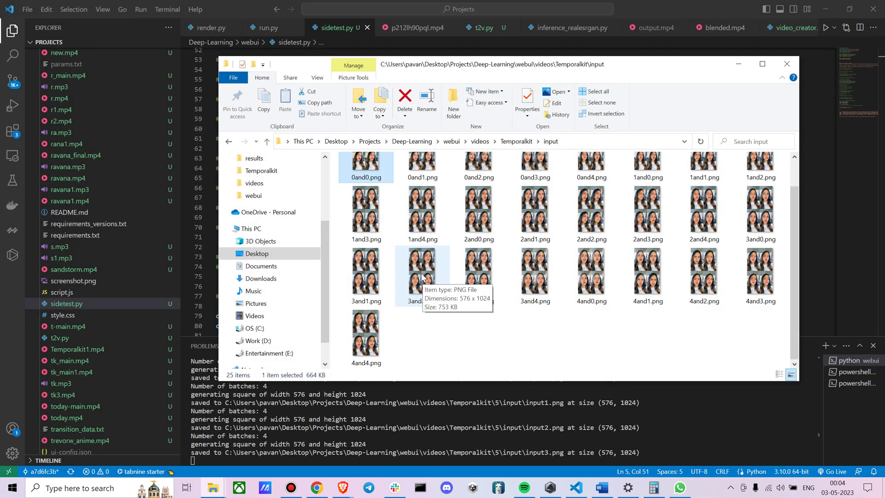
{"action": "left_click", "coordinate": [517, 142]}
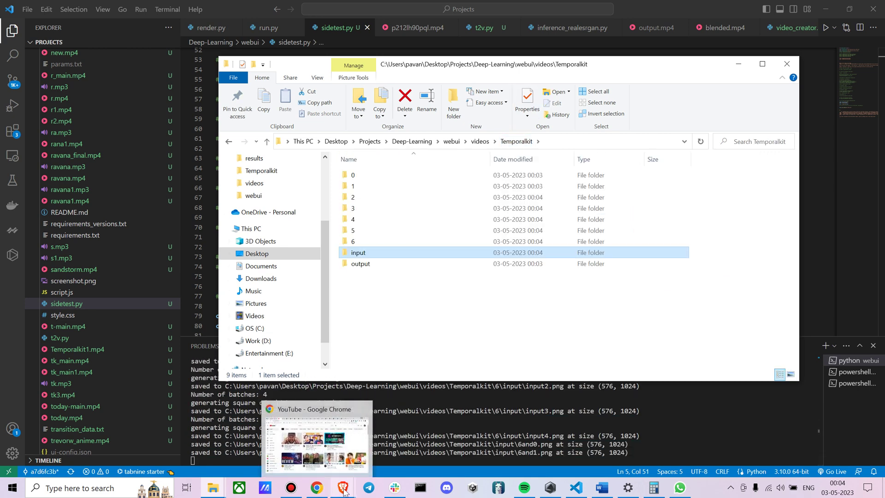
{"action": "mouse_move", "coordinate": [344, 490]}
{"action": "left_click", "coordinate": [399, 438]}
Step: Set fps to 30 and frames per keyframe to 6
{"action": "left_click", "coordinate": [187, 273]}
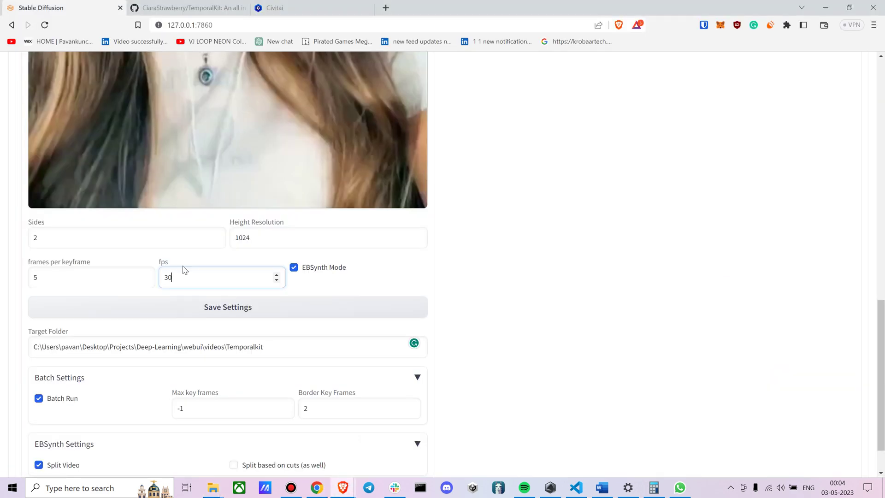
{"action": "left_click", "coordinate": [87, 286]}
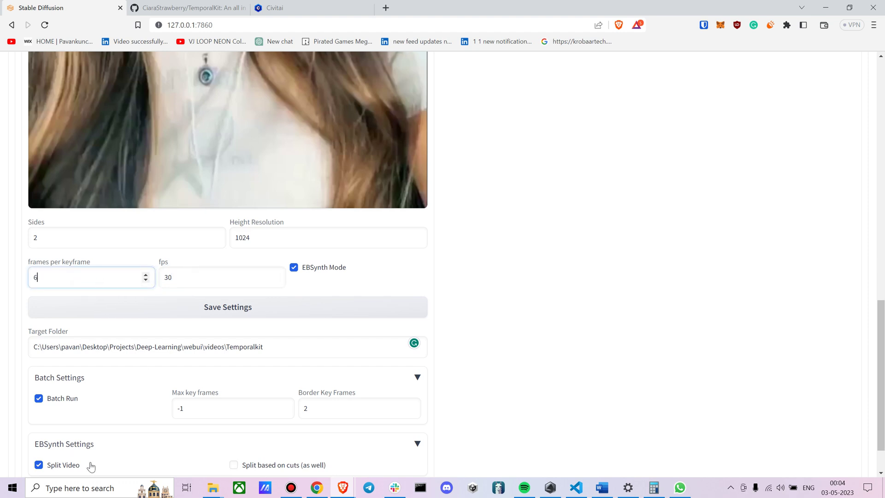
{"action": "scroll", "coordinate": [301, 231], "scroll_direction": "up", "scroll_amount": 5}
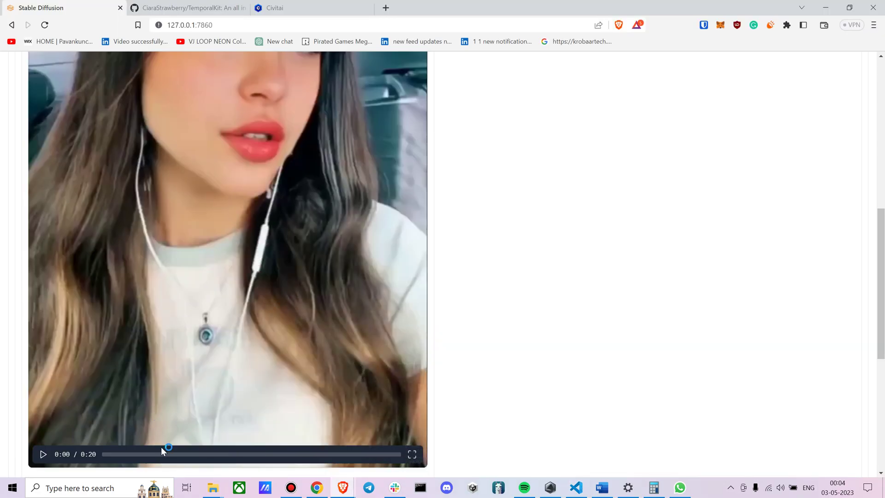
Step: Permanently delete all 11 items from the Temporalkit folder, then minimize it
{"action": "mouse_move", "coordinate": [213, 488]}
{"action": "left_click", "coordinate": [221, 445]}
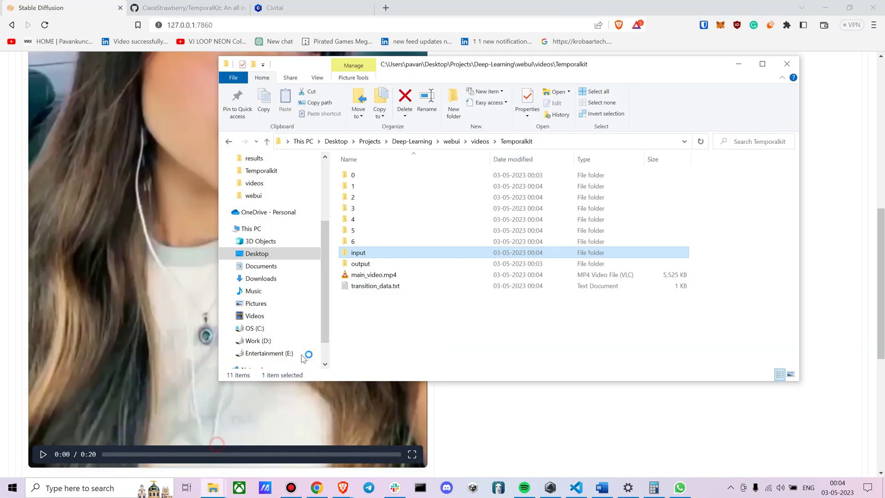
{"action": "key", "text": "ctrl+a"}
{"action": "key", "text": "shift+Delete"}
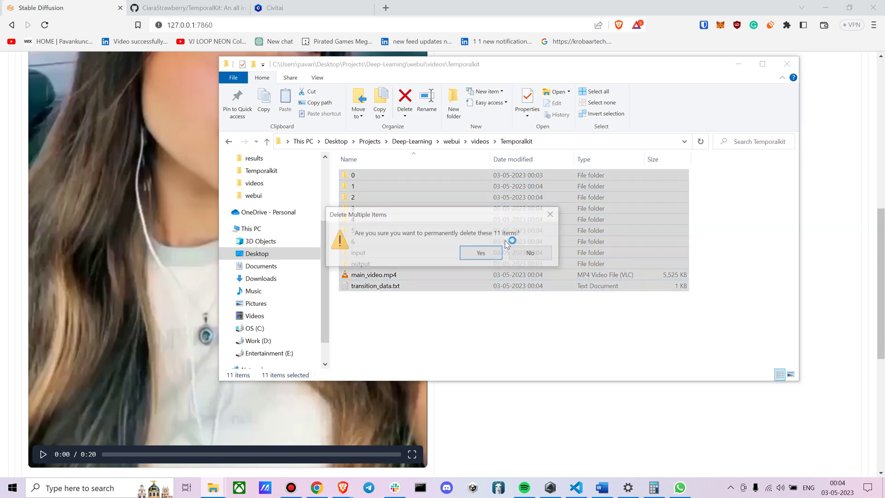
{"action": "key", "text": "Return"}
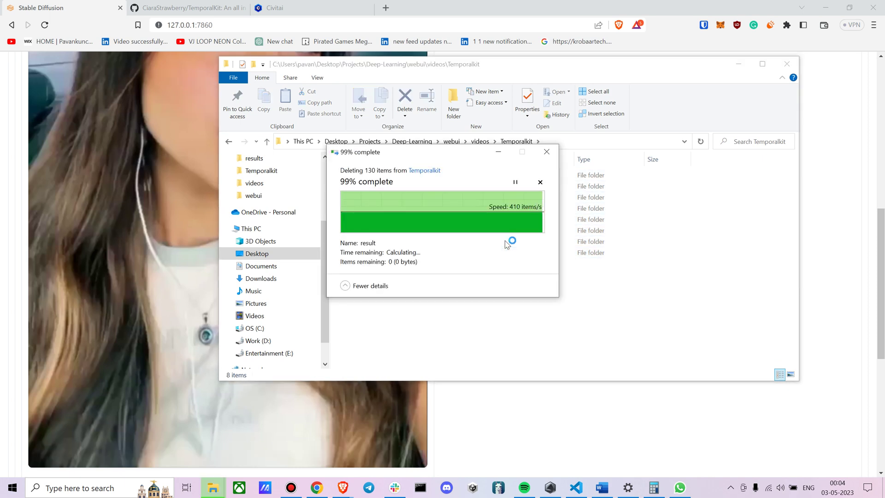
{"action": "left_click", "coordinate": [738, 64]}
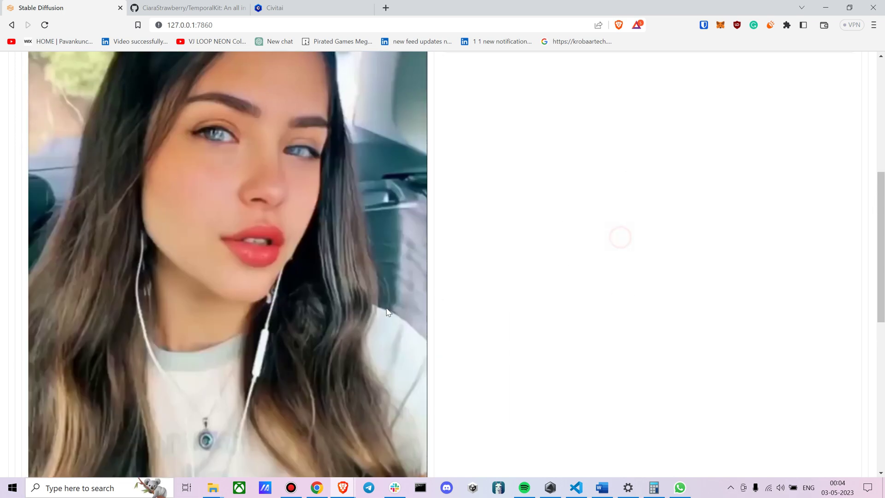
Step: Set Height Resolution to 2048 and save the pre-processing settings
{"action": "scroll", "coordinate": [329, 415], "scroll_direction": "down", "scroll_amount": 2}
{"action": "mouse_move", "coordinate": [213, 488]}
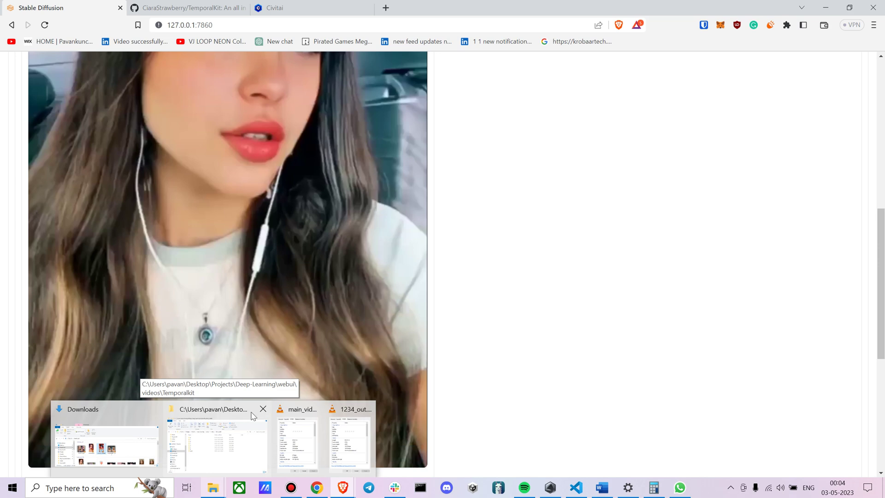
{"action": "scroll", "coordinate": [516, 261], "scroll_direction": "up", "scroll_amount": 6}
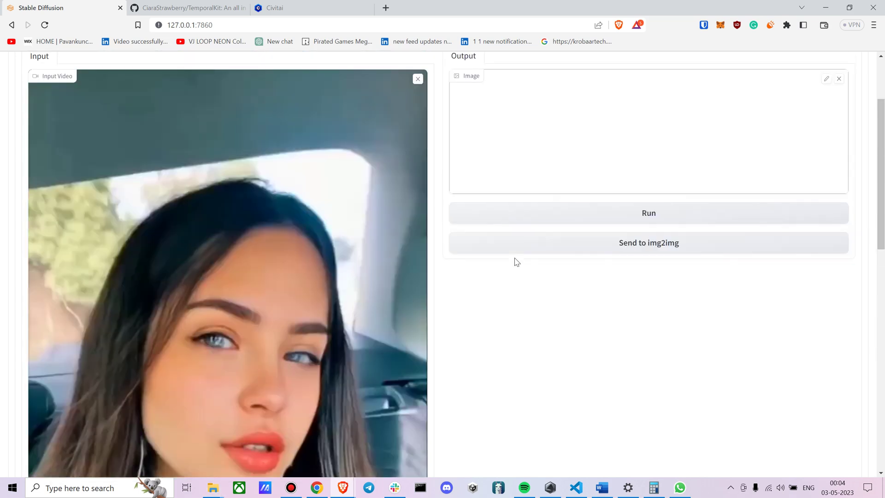
{"action": "scroll", "coordinate": [439, 363], "scroll_direction": "down", "scroll_amount": 10}
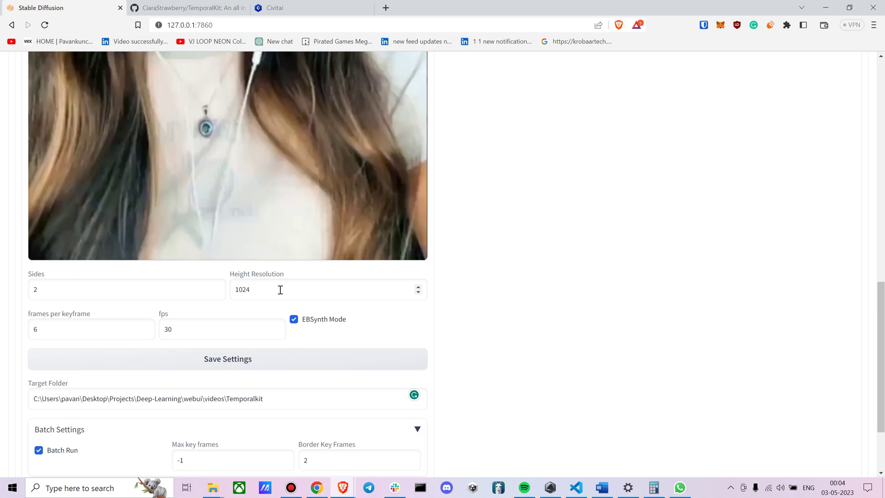
{"action": "left_click", "coordinate": [280, 290]}
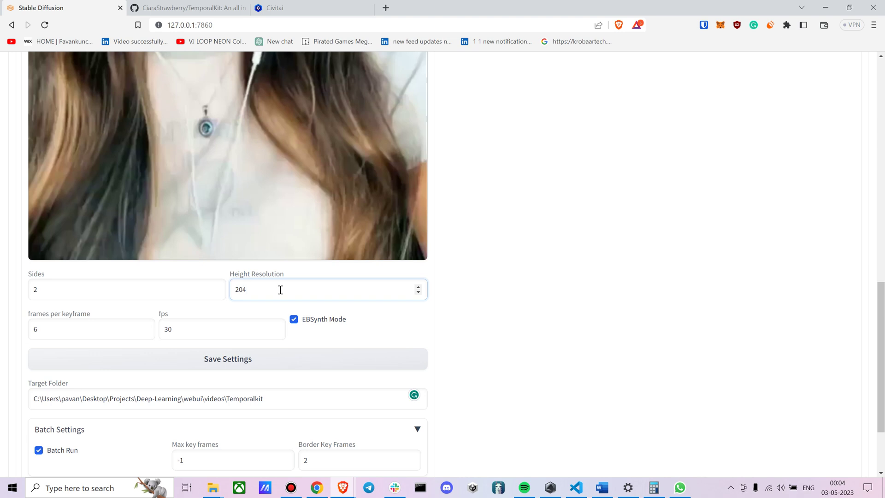
{"action": "left_click", "coordinate": [215, 368]}
{"action": "scroll", "coordinate": [395, 315], "scroll_direction": "up", "scroll_amount": 10}
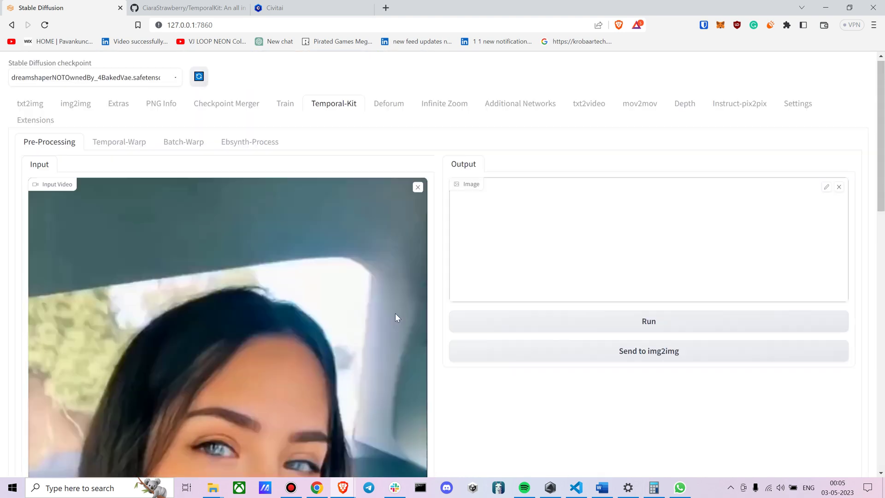
{"action": "scroll", "coordinate": [278, 280], "scroll_direction": "down", "scroll_amount": 2}
{"action": "scroll", "coordinate": [278, 280], "scroll_direction": "down", "scroll_amount": 8}
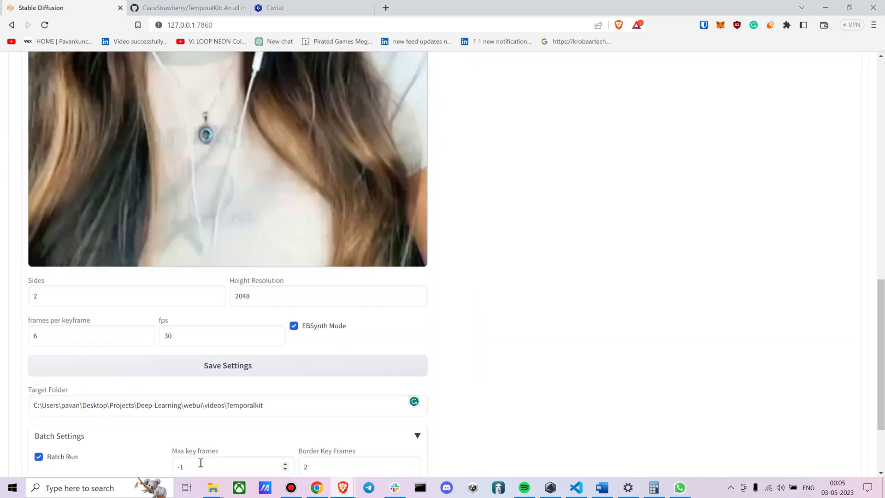
Step: Check Temporalkit folder 0, then open the input folder with the new grids
{"action": "left_click", "coordinate": [217, 439]}
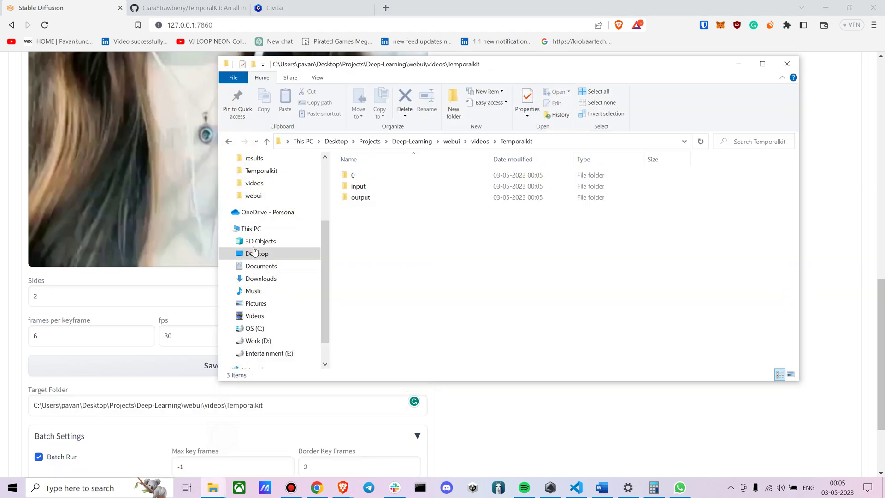
{"action": "double_click", "coordinate": [355, 176]}
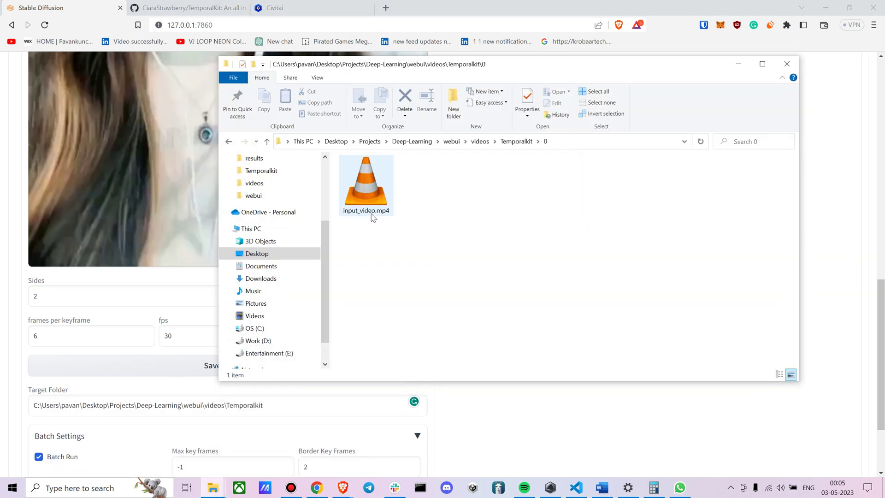
{"action": "left_click", "coordinate": [506, 142]}
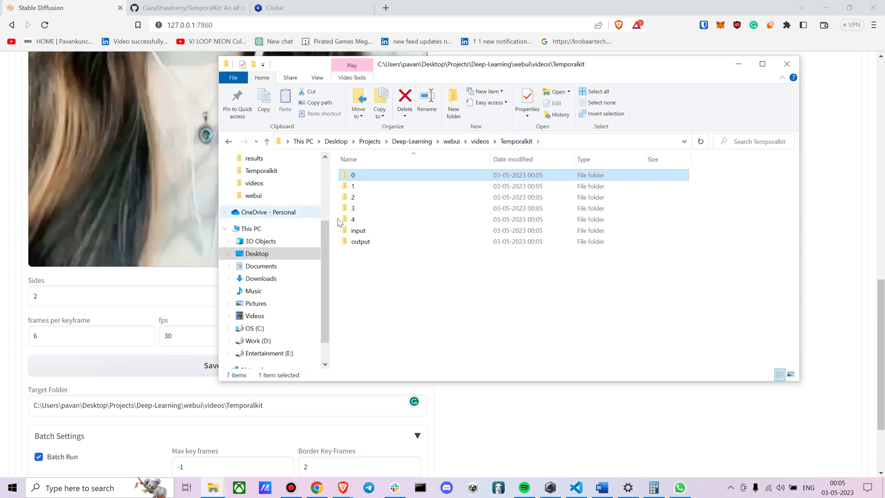
{"action": "double_click", "coordinate": [372, 230]}
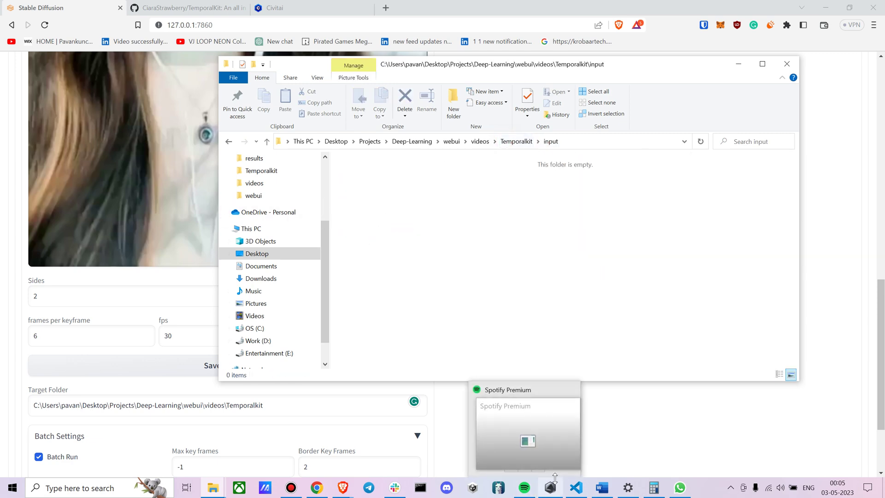
Step: Check processing progress in the VS Code terminal, then return to Stable Diffusion
{"action": "left_click", "coordinate": [577, 488]}
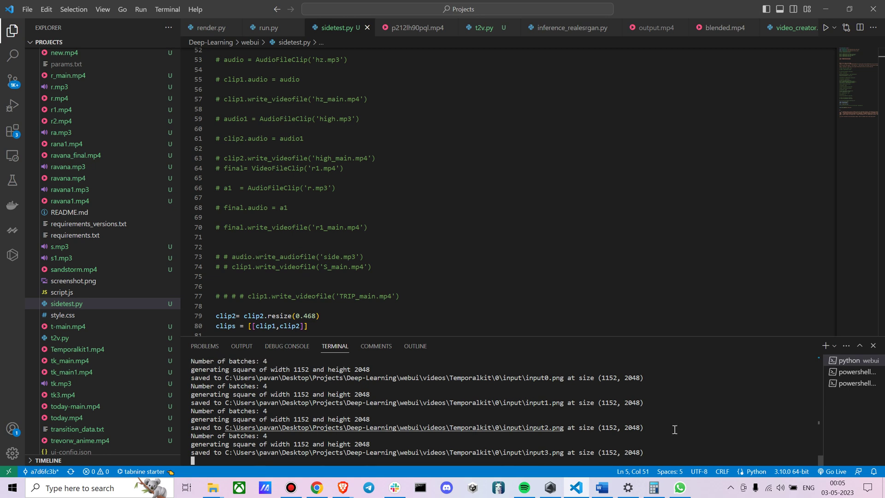
{"action": "mouse_move", "coordinate": [317, 487]}
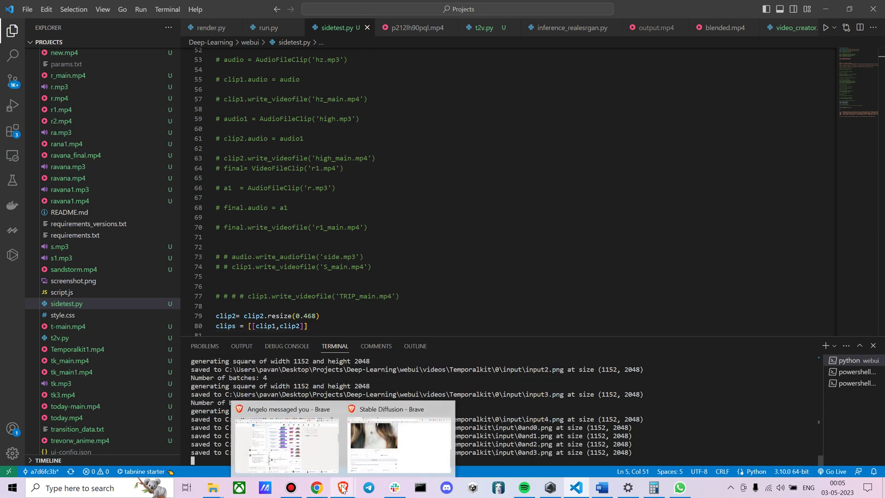
{"action": "left_click", "coordinate": [372, 442]}
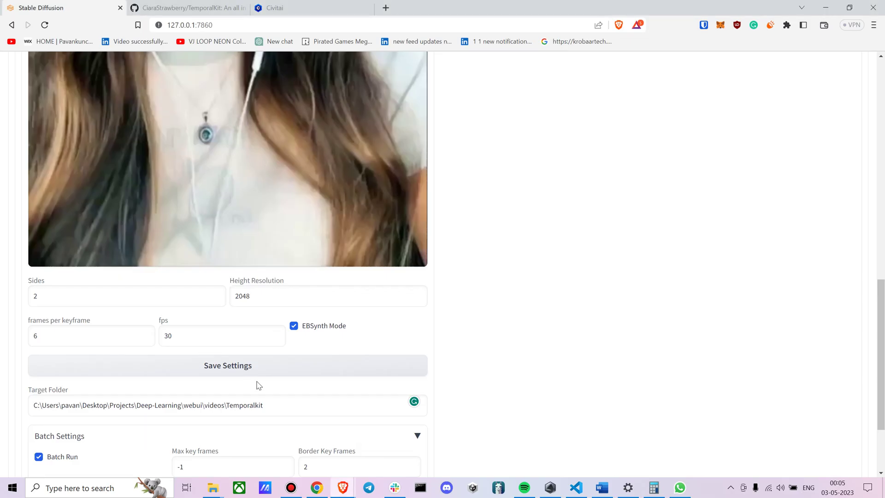
{"action": "scroll", "coordinate": [256, 320], "scroll_direction": "up", "scroll_amount": 12}
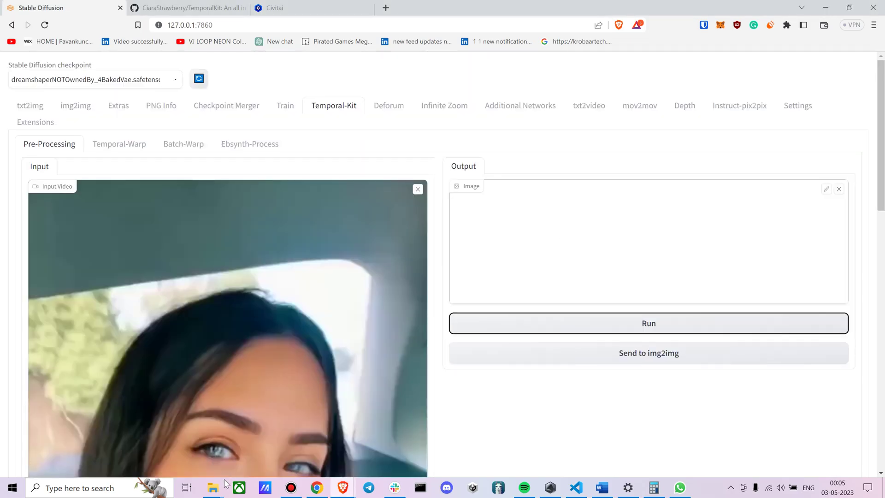
Step: View the 1152×2048 grid images from 0and0.png onward, then minimize the folder window
{"action": "mouse_move", "coordinate": [214, 487]}
{"action": "left_click", "coordinate": [222, 443]}
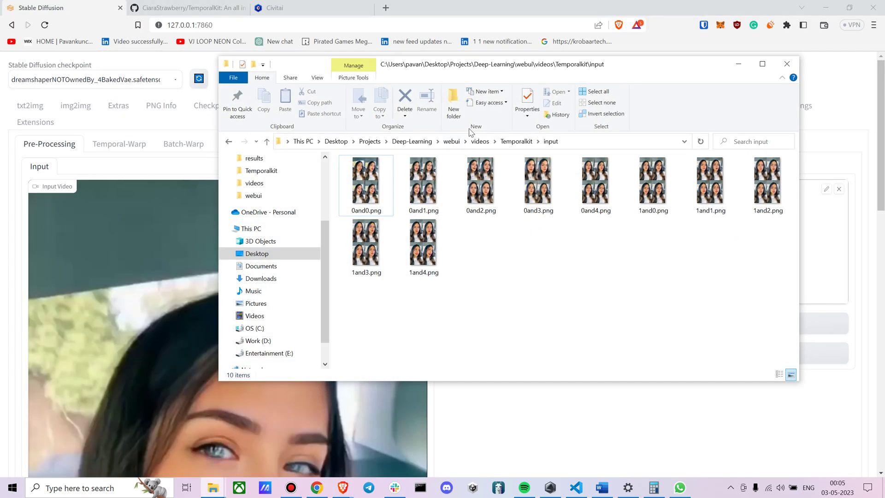
{"action": "double_click", "coordinate": [344, 197]}
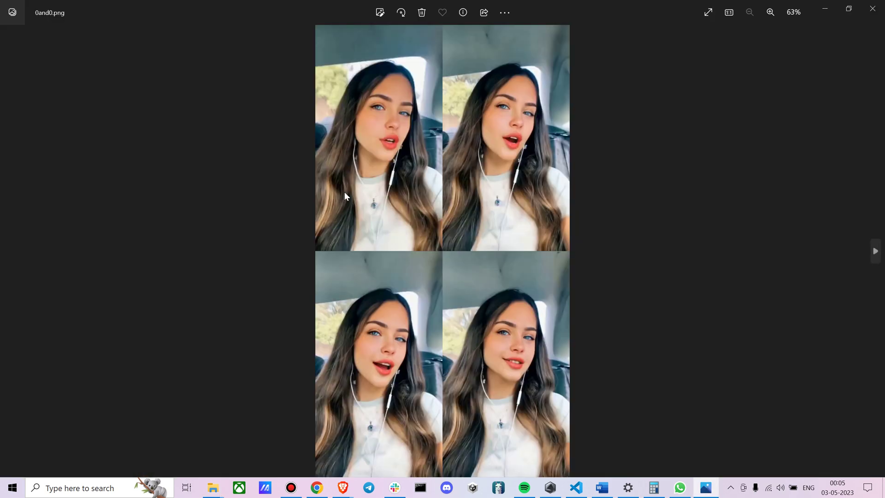
{"action": "key", "text": "Right"}
{"action": "key", "text": "Right"}
{"action": "key", "text": "Right"}
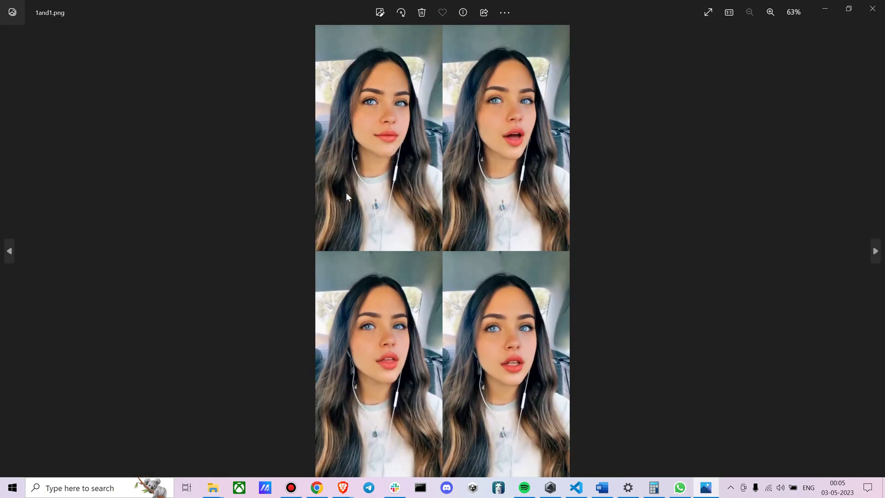
{"action": "left_click", "coordinate": [873, 9]}
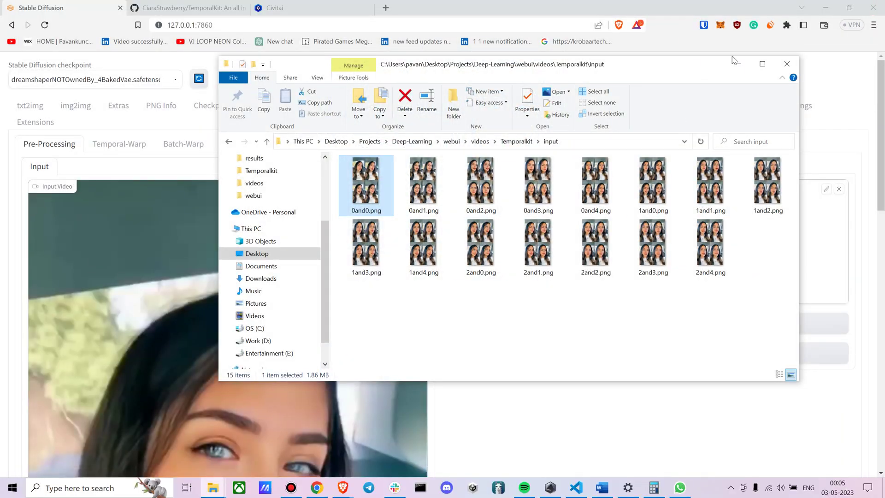
{"action": "left_click", "coordinate": [736, 63]}
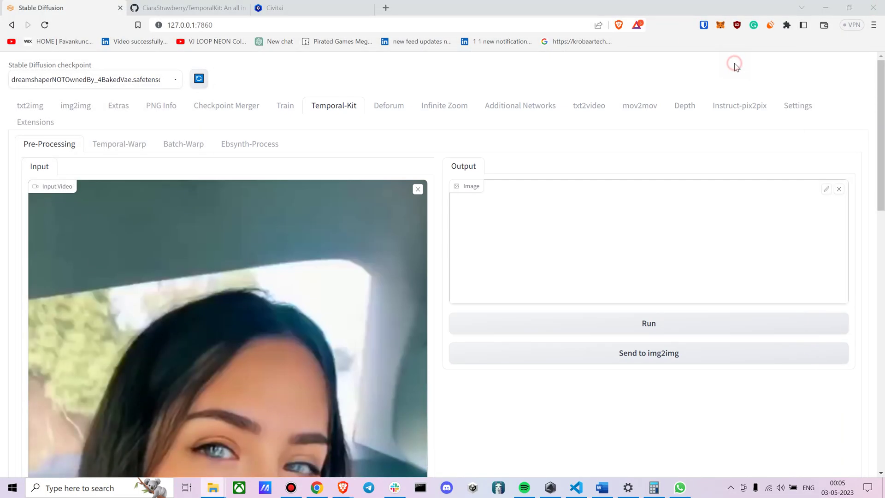
Step: Load 0and0.png from the Temporalkit input folder as the img2img source image
{"action": "left_click", "coordinate": [74, 106]}
{"action": "scroll", "coordinate": [131, 269], "scroll_direction": "down", "scroll_amount": 3}
{"action": "scroll", "coordinate": [131, 268], "scroll_direction": "down", "scroll_amount": 1}
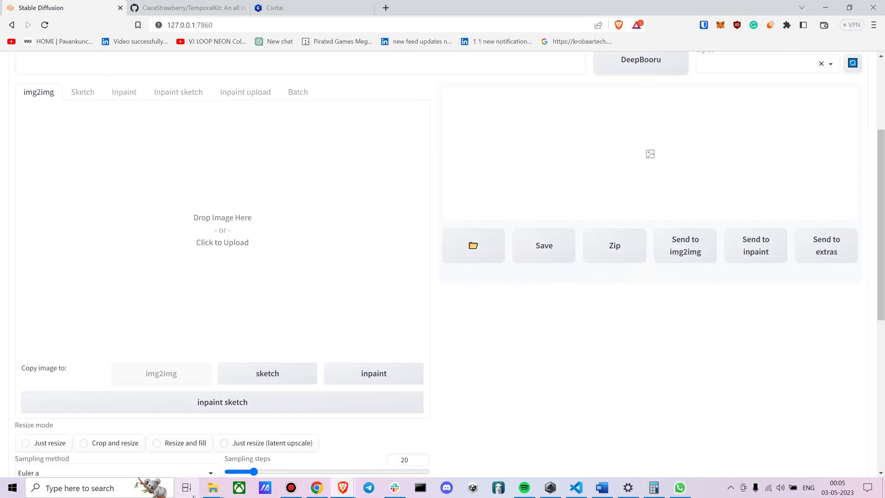
{"action": "mouse_move", "coordinate": [213, 488]}
{"action": "left_click", "coordinate": [221, 445]}
{"action": "left_click_drag", "start_coordinate": [380, 180], "coordinate": [90, 293]}
Step: Raise the img2img output height to 904, keeping width 512
{"action": "scroll", "coordinate": [116, 286], "scroll_direction": "down", "scroll_amount": 6}
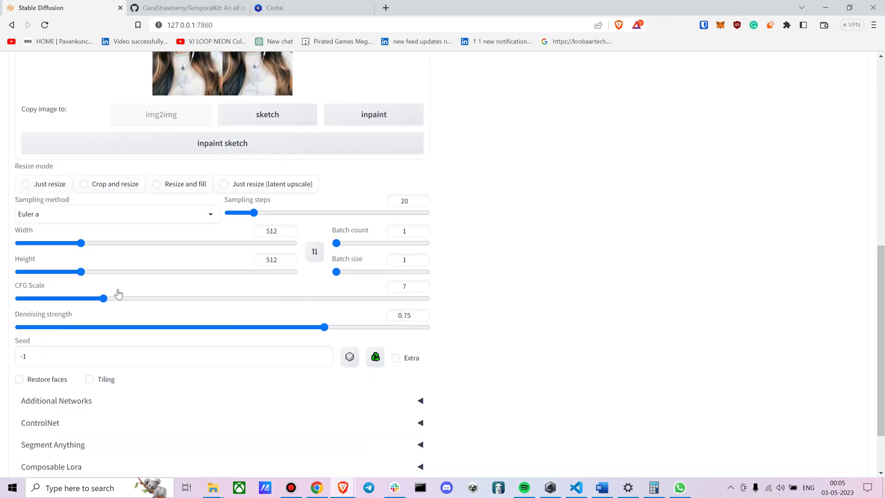
{"action": "scroll", "coordinate": [81, 276], "scroll_direction": "up", "scroll_amount": 1}
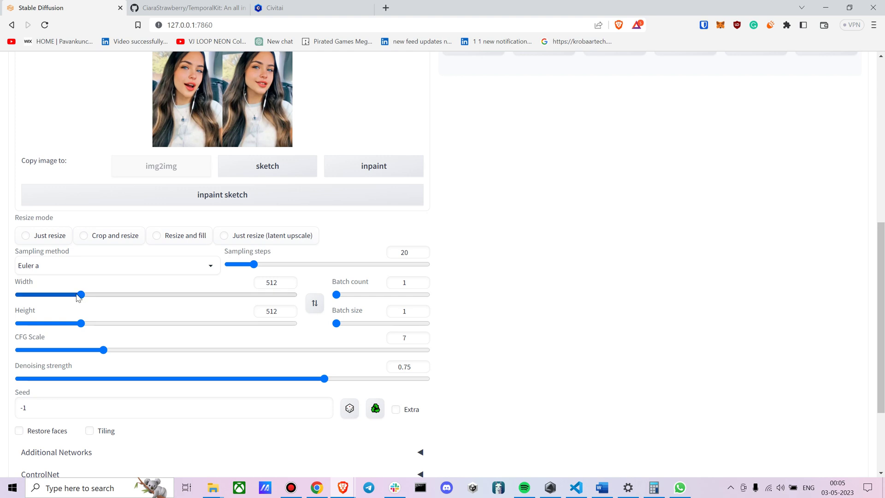
{"action": "left_click_drag", "start_coordinate": [81, 324], "coordinate": [135, 324]}
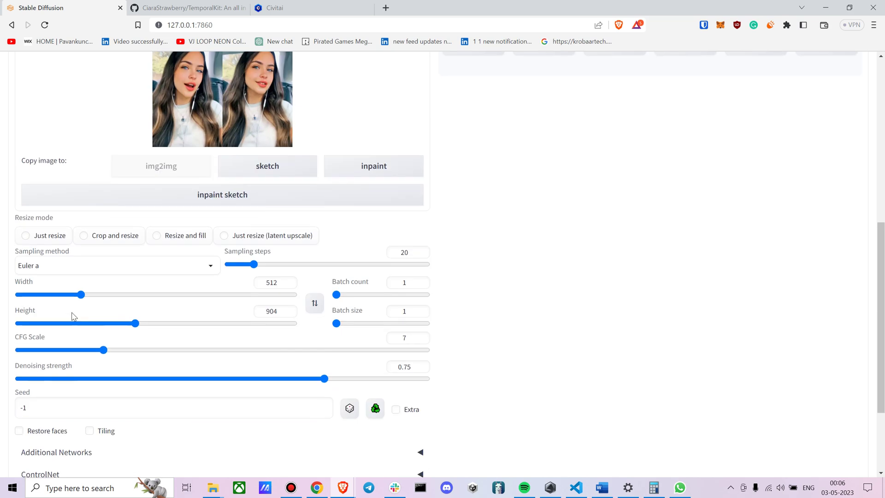
{"action": "scroll", "coordinate": [208, 312], "scroll_direction": "up", "scroll_amount": 8}
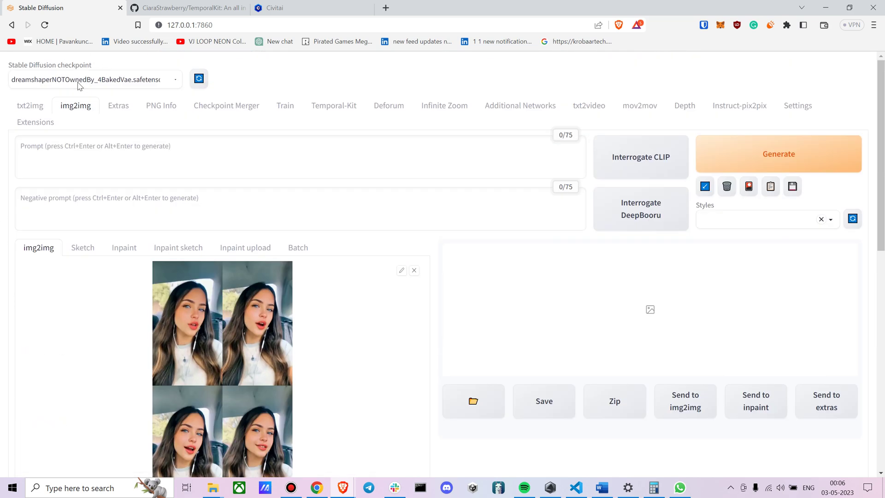
Step: Copy the full negative prompt from the first DreamShaper example image on Civitai
{"action": "left_click", "coordinate": [277, 8]}
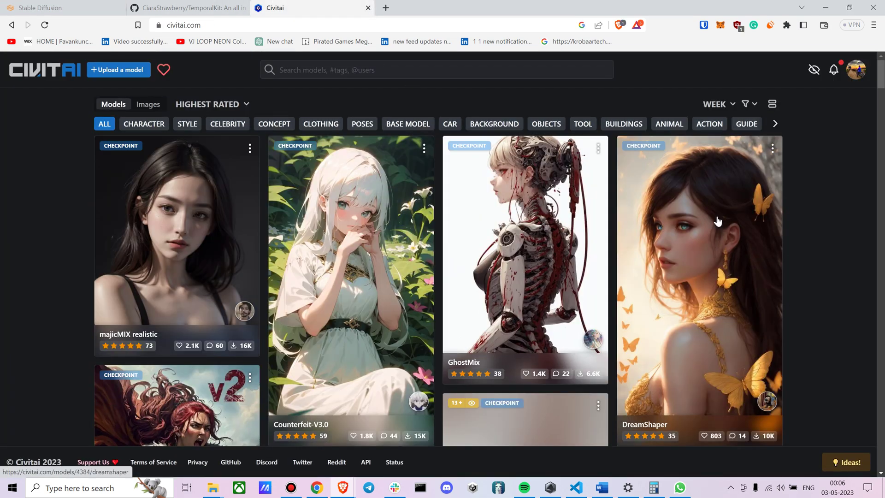
{"action": "left_click", "coordinate": [717, 221]}
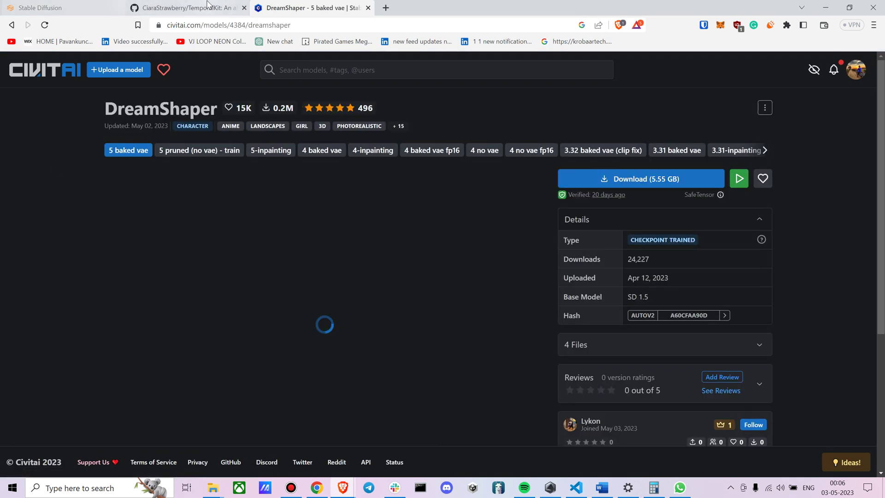
{"action": "scroll", "coordinate": [596, 302], "scroll_direction": "down", "scroll_amount": 2}
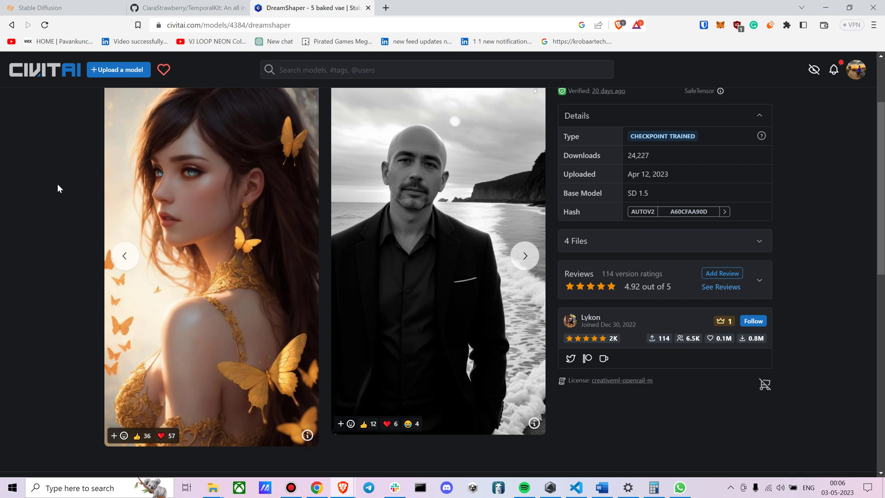
{"action": "left_click", "coordinate": [138, 210]}
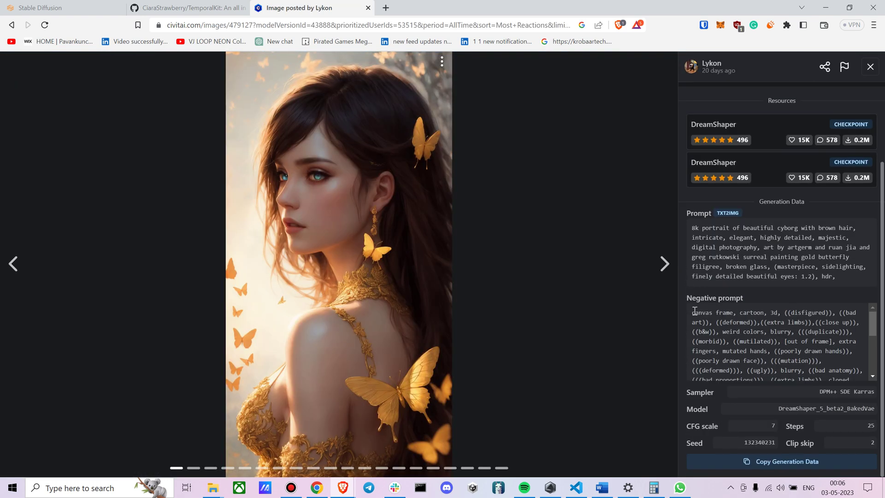
{"action": "left_click_drag", "start_coordinate": [694, 312], "coordinate": [850, 373]}
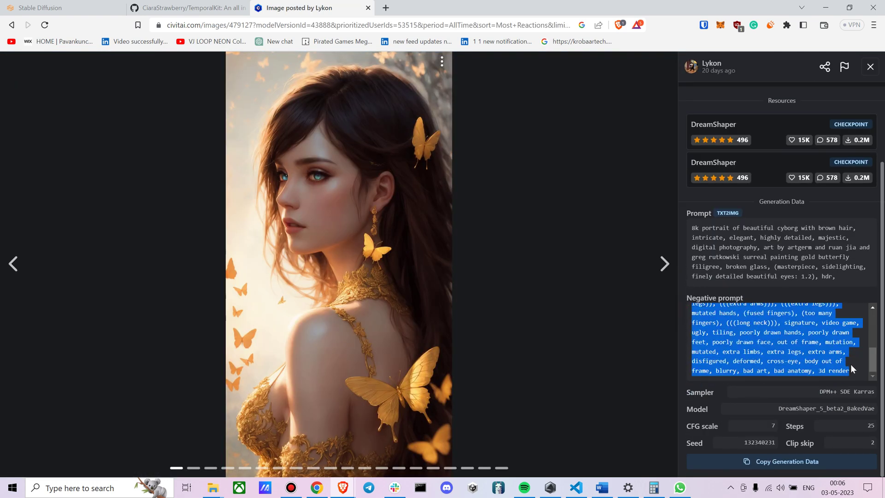
{"action": "left_click", "coordinate": [39, 8]}
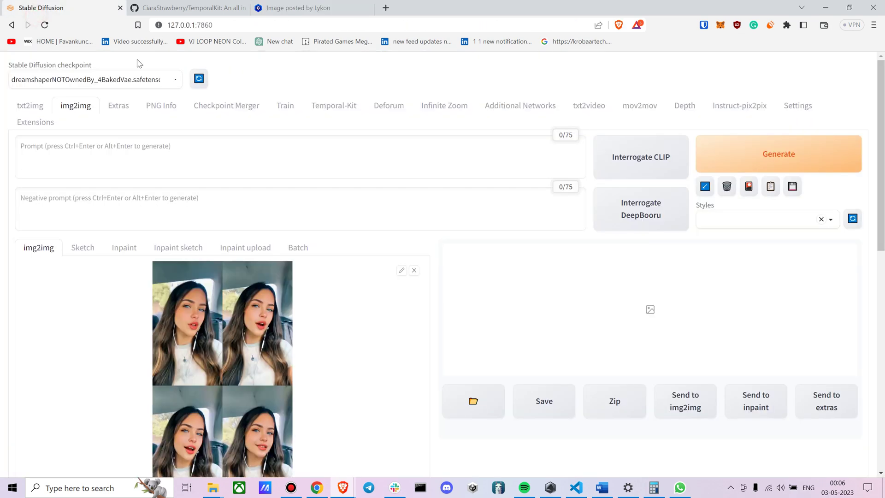
Step: Paste the copied negative prompt and type '(anime style), 8k, (cyberpunk style), insane details, (purple hair),(masterpiece), Unreal engine' as the prompt
{"action": "left_click", "coordinate": [126, 207]}
{"action": "type", "text": "canvas frame, cartoon, 3d, ((disfigured)), ((bad art)), ((deformed)),((extra limbs)),((close up)),((b&w)), weird colors, blurry, (((duplicate))), ((morbid)), ((mutilated)), [out of frame], extra fingers, mutated hands, ((poorly drawn hands)), ((poorly drawn face)), (((mutation))), (((deformed))), ((ugly)), blurry, ((bad anatomy)), (((bad proportions))), ((extra limbs)), cloned face, (((disfigured))), out of frame, ugly, extra limbs, (bad anatomy), gross proportions, (malformed limbs), ((missing arms)), ((missing legs)), (((extra arms))), (((extra legs))), mutated hands, (fused fingers), (too many fingers), (((long neck))), signature, video game, ugly, tiling, poorly drawn hands, poorly drawn feet, poorly drawn face, out of frame, mutation, mutated, extra limbs, extra legs, extra arms, disfigured, deformed, cross-eye, body out of frame, blurry, bad art, bad anatomy, 3d render"}
{"action": "left_click", "coordinate": [104, 166]}
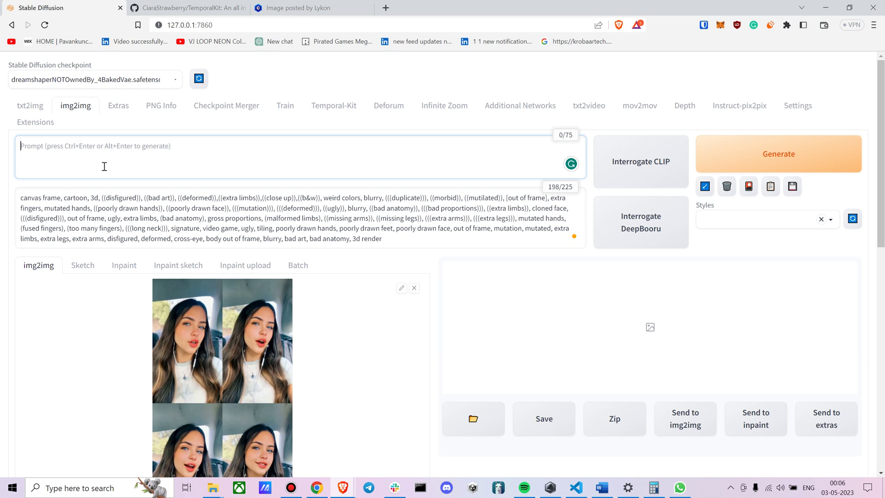
{"action": "type", "text": "(anime style"}
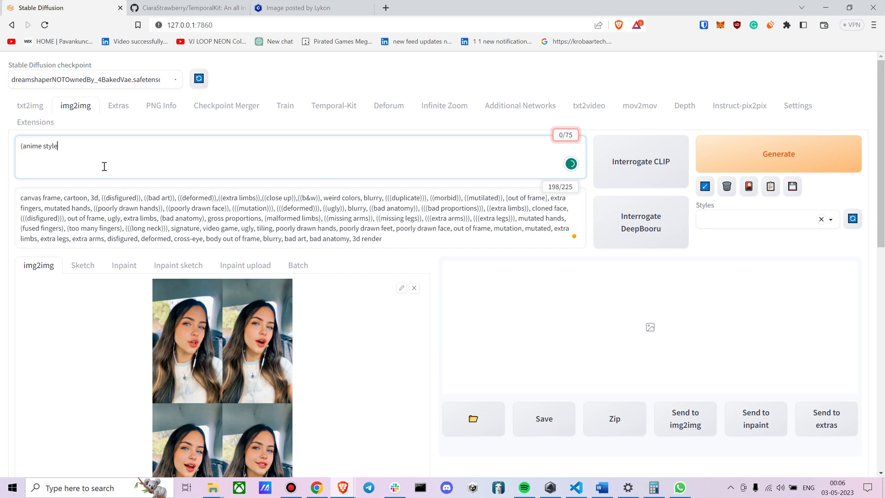
{"action": "type", "text": "), 8k"}
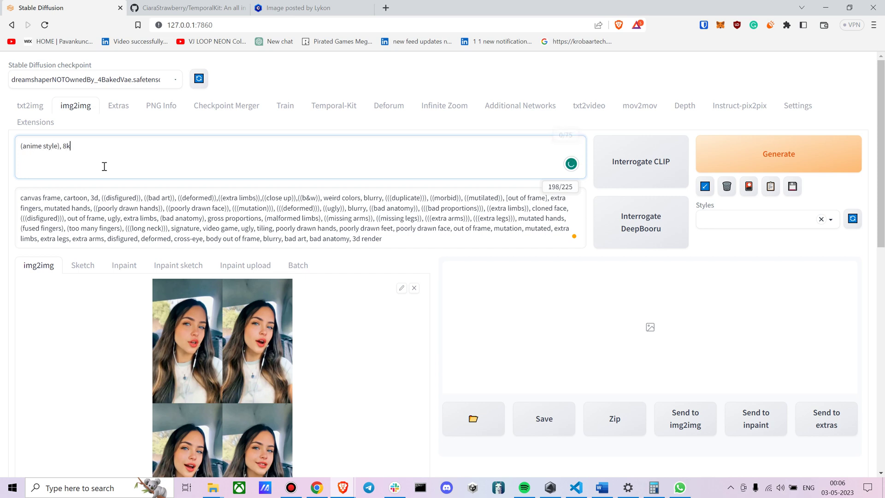
{"action": "type", "text": ", (cyberpu"}
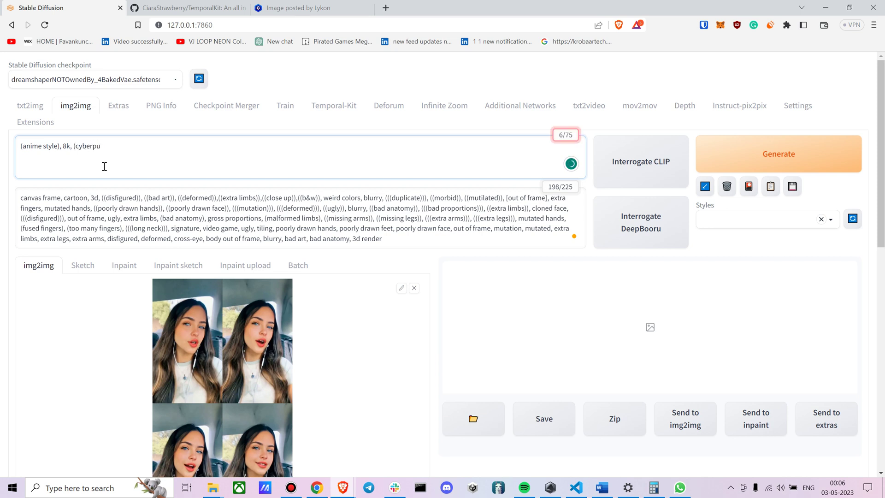
{"action": "type", "text": "nk style), insane detail"}
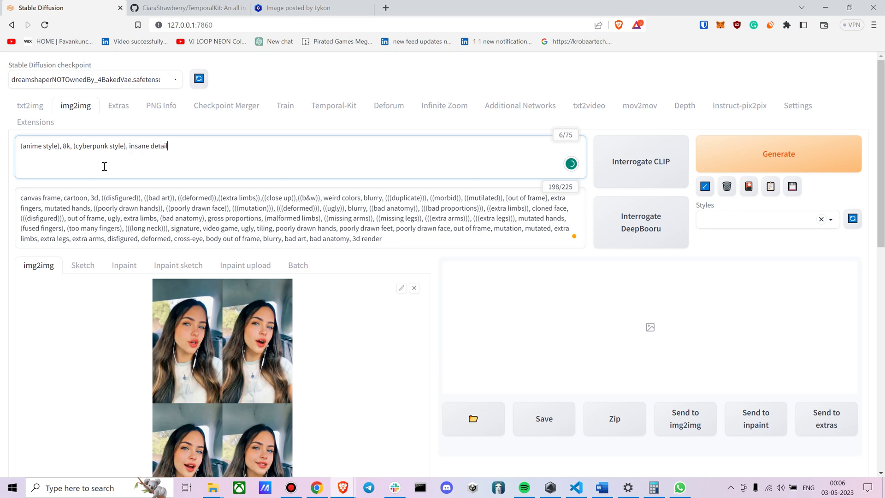
{"action": "type", "text": "s, (purp"}
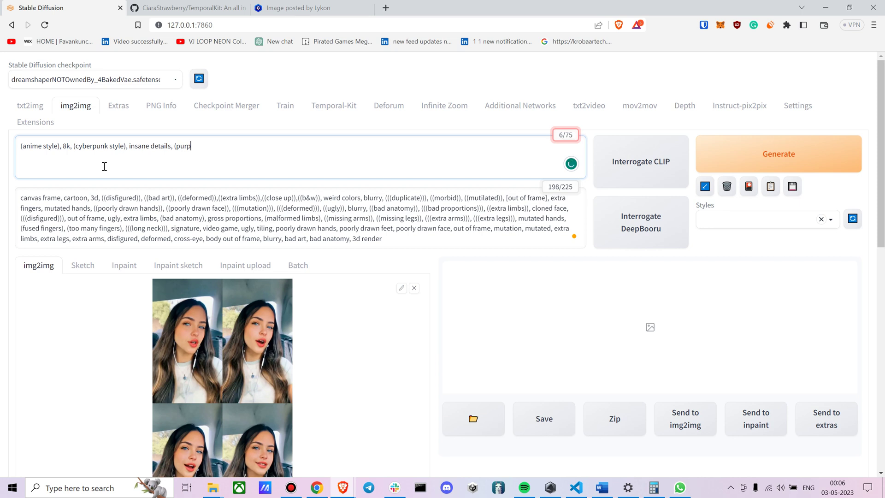
{"action": "type", "text": "le hair),"}
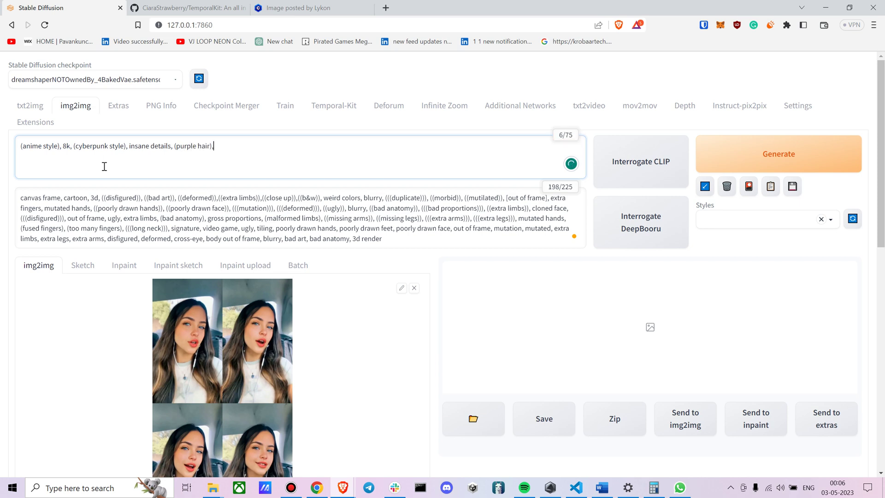
{"action": "type", "text": "(m"}
{"action": "key", "text": "BackSpace"}
{"action": "type", "text": "(masterpiece"}
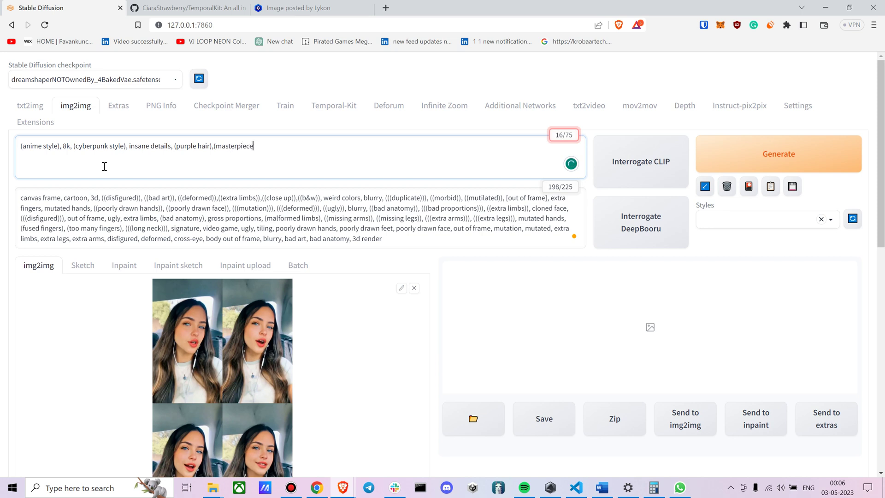
{"action": "type", "text": ")"}
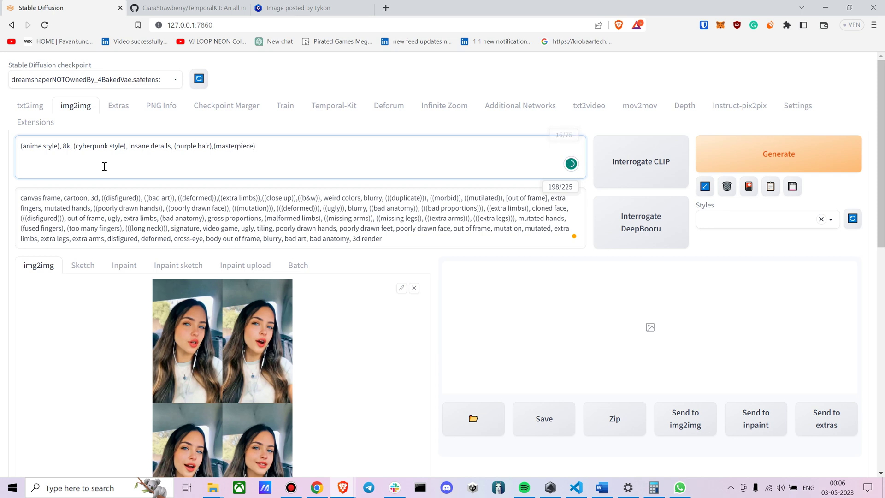
{"action": "type", "text": " ,"}
{"action": "type", "text": " ?U"}
{"action": "type", "text": "nreal engine 5"}
Step: Raise CFG Scale to 12 and lower the denoising strength
{"action": "scroll", "coordinate": [114, 148], "scroll_direction": "down", "scroll_amount": 10}
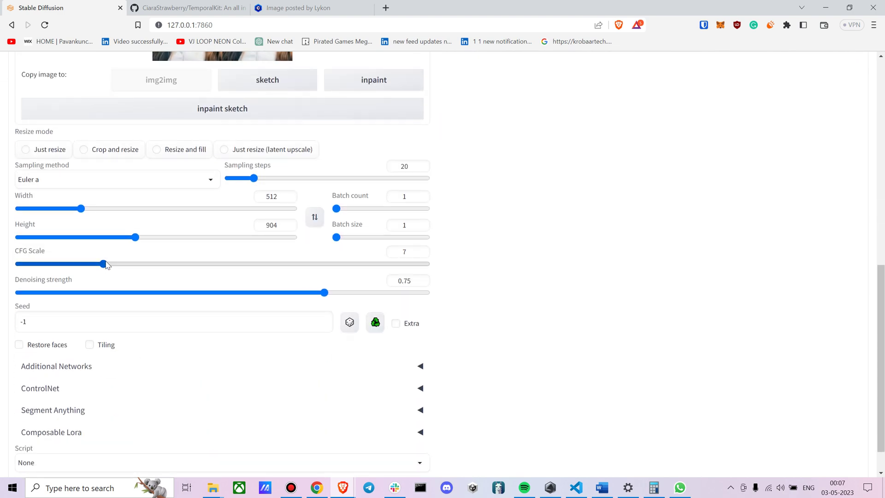
{"action": "left_click_drag", "start_coordinate": [104, 264], "coordinate": [173, 270]}
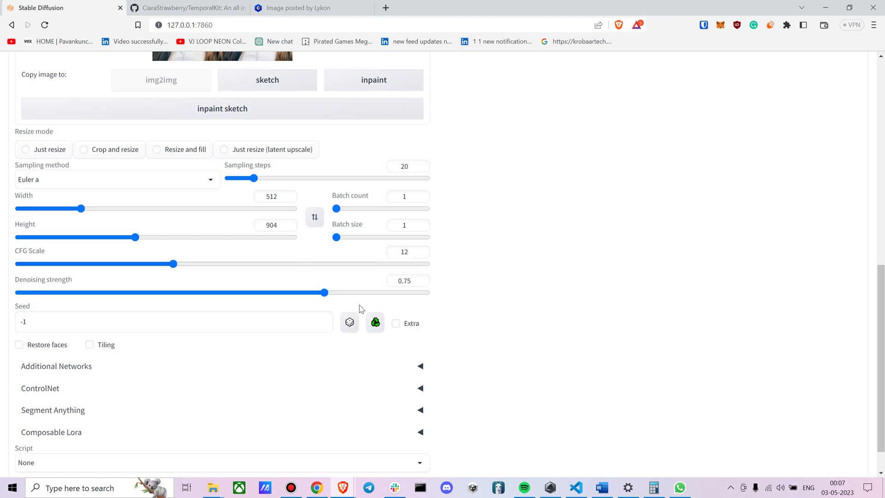
{"action": "left_click_drag", "start_coordinate": [325, 294], "coordinate": [289, 298]}
{"action": "scroll", "coordinate": [587, 253], "scroll_direction": "up", "scroll_amount": 10}
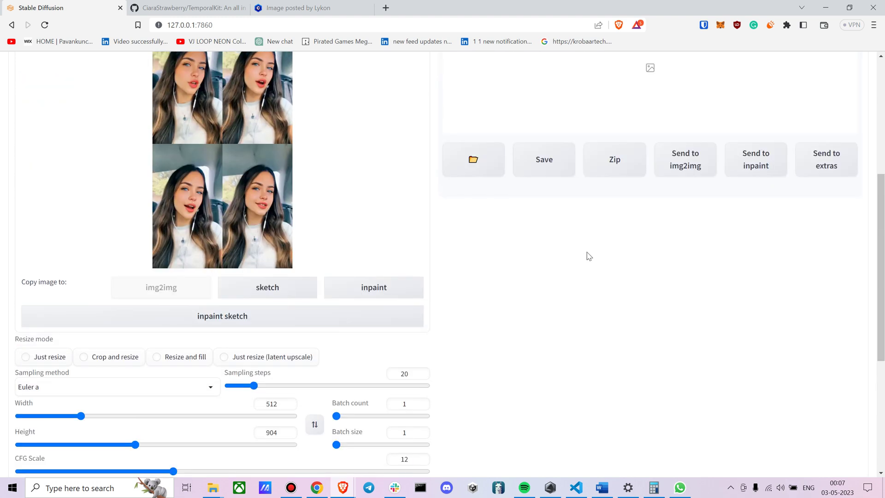
Step: Generate the purple-haired cyberpunk anime version of the four-frame grid
{"action": "left_click", "coordinate": [738, 159]}
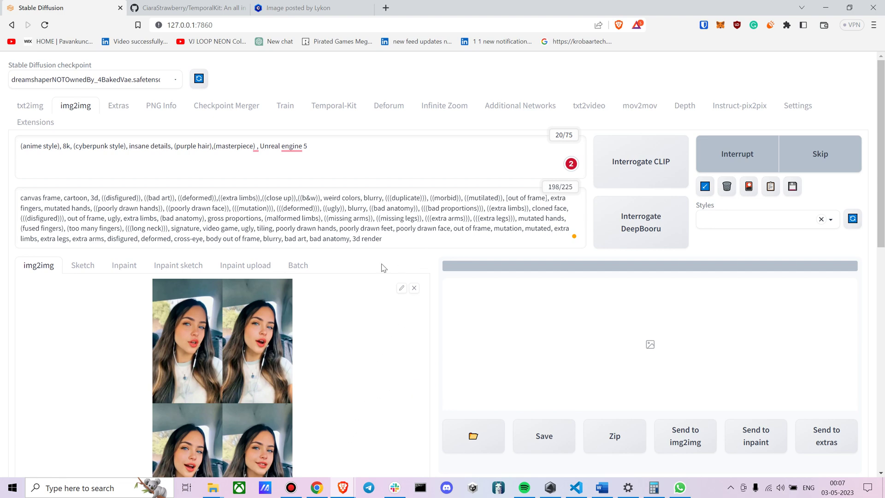
{"action": "left_click", "coordinate": [291, 487]}
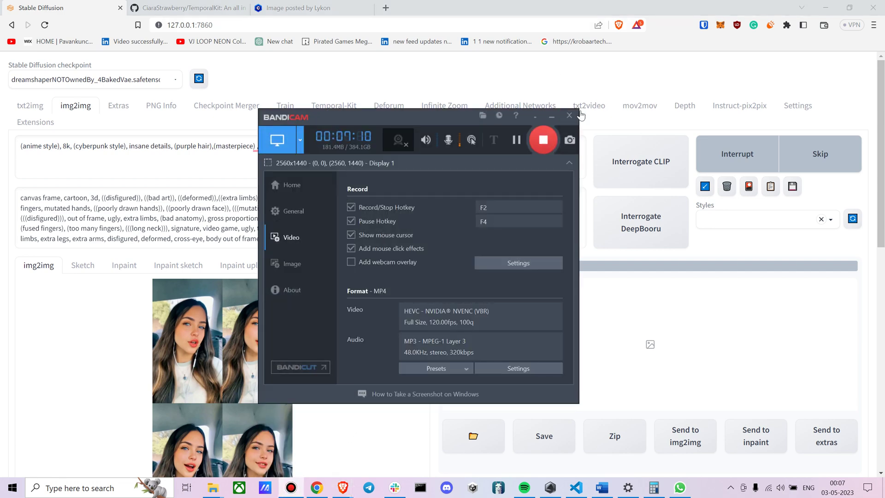
{"action": "left_click", "coordinate": [552, 116]}
{"action": "mouse_move", "coordinate": [576, 486]}
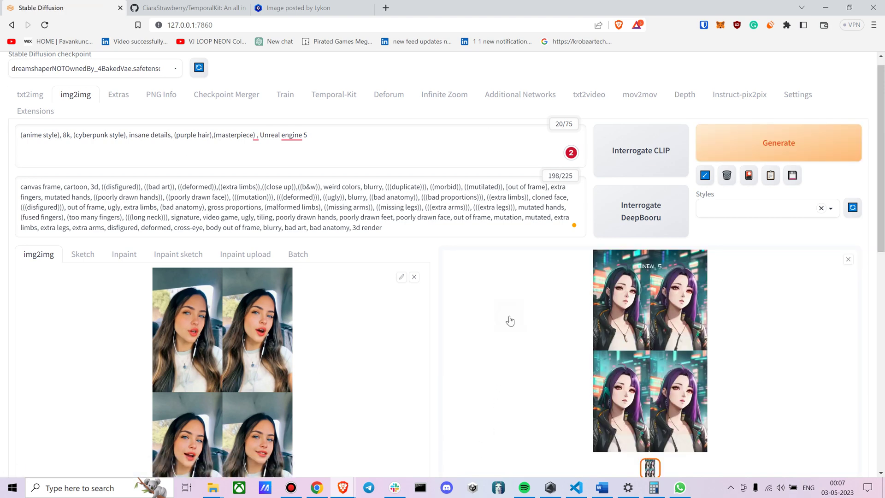
Step: Reuse the last seed and enable the first ControlNet unit with the depth preprocessor at weight 0.8
{"action": "scroll", "coordinate": [300, 257], "scroll_direction": "down", "scroll_amount": 10}
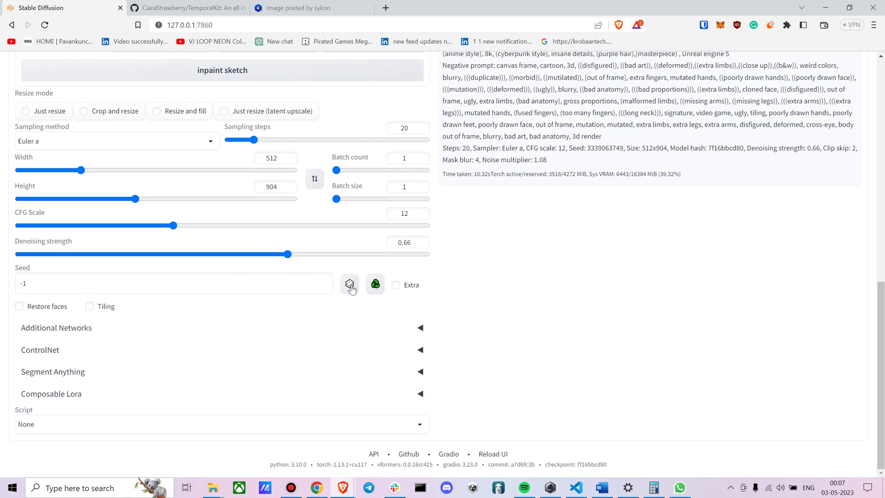
{"action": "left_click", "coordinate": [375, 283]}
{"action": "left_click", "coordinate": [65, 352]}
{"action": "scroll", "coordinate": [27, 330], "scroll_direction": "down", "scroll_amount": 5}
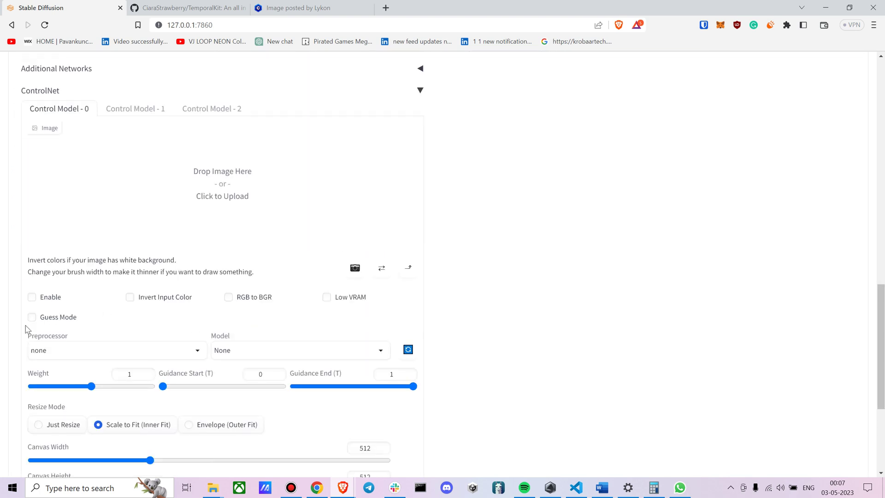
{"action": "left_click", "coordinate": [53, 299]}
{"action": "left_click", "coordinate": [69, 350]}
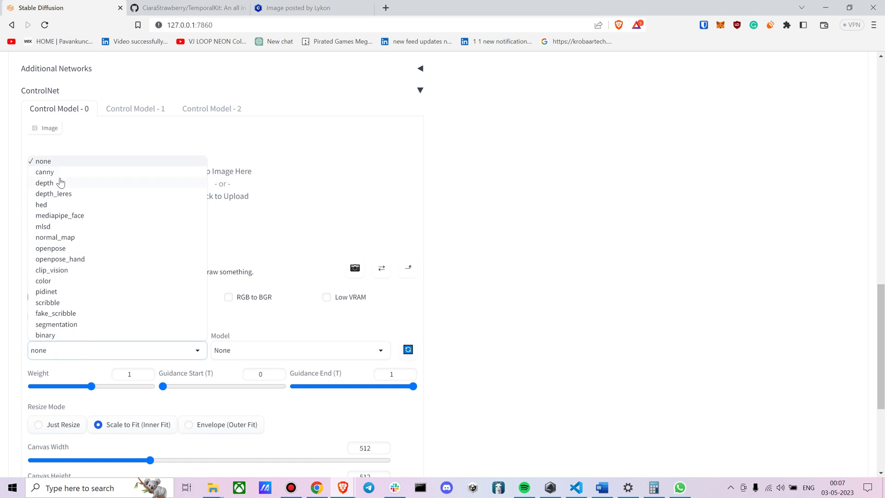
{"action": "left_click", "coordinate": [59, 182]}
{"action": "scroll", "coordinate": [100, 197], "scroll_direction": "down", "scroll_amount": 4}
{"action": "left_click_drag", "start_coordinate": [85, 187], "coordinate": [81, 187]}
{"action": "scroll", "coordinate": [72, 217], "scroll_direction": "up", "scroll_amount": 4}
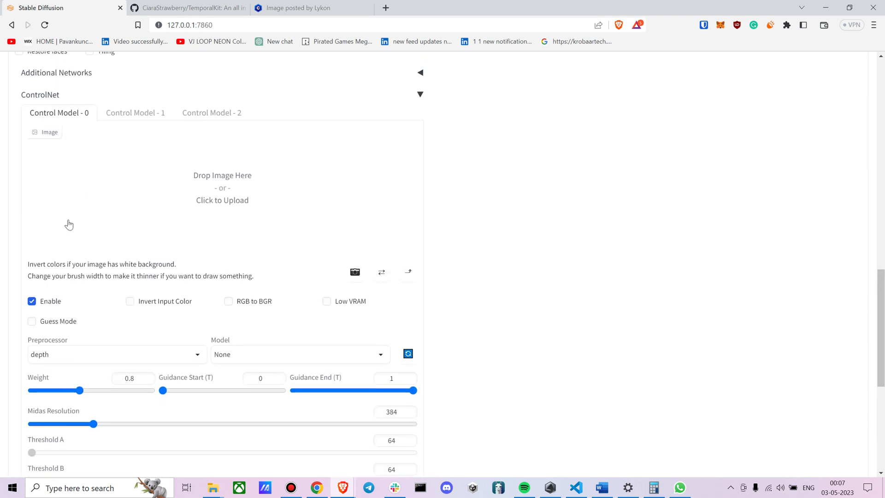
Step: Enable the second ControlNet unit with hed preprocessor, control_sd15_hed model, weight 0.85
{"action": "left_click", "coordinate": [123, 115]}
{"action": "scroll", "coordinate": [76, 194], "scroll_direction": "down", "scroll_amount": 3}
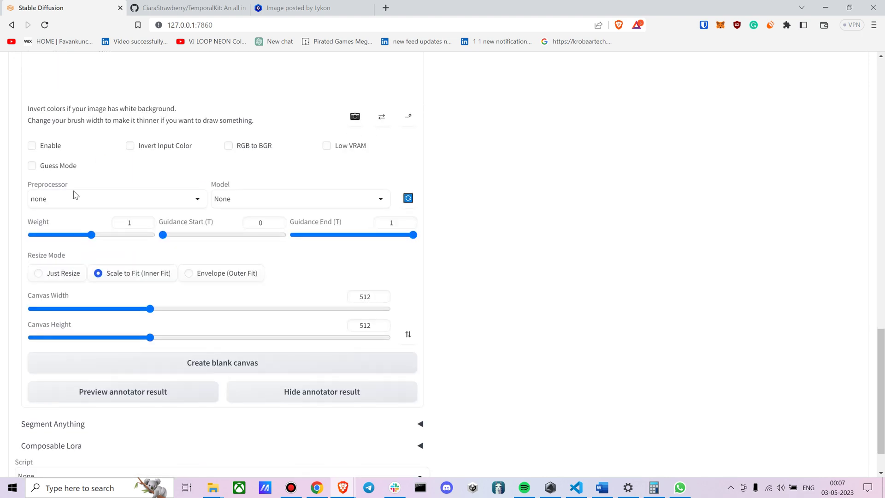
{"action": "left_click", "coordinate": [51, 148]}
{"action": "left_click", "coordinate": [74, 197]}
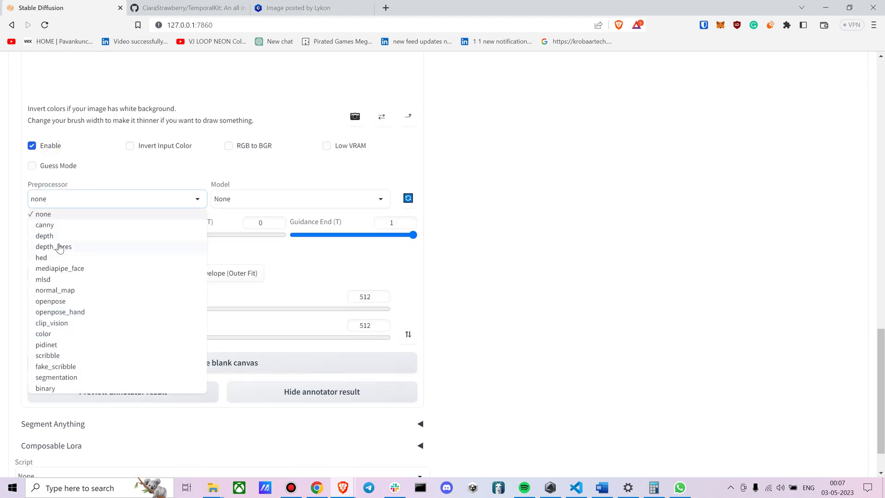
{"action": "left_click", "coordinate": [59, 257]}
{"action": "left_click", "coordinate": [236, 204]}
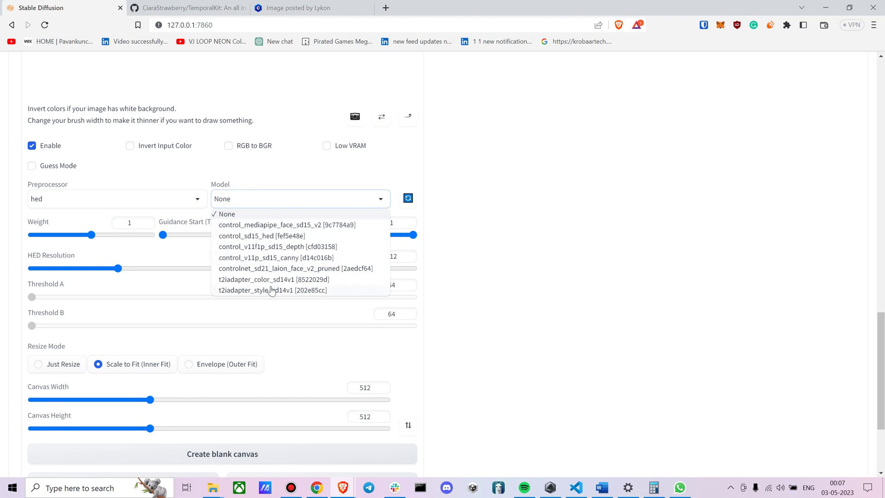
{"action": "left_click", "coordinate": [272, 236]}
{"action": "left_click_drag", "start_coordinate": [91, 234], "coordinate": [82, 235]}
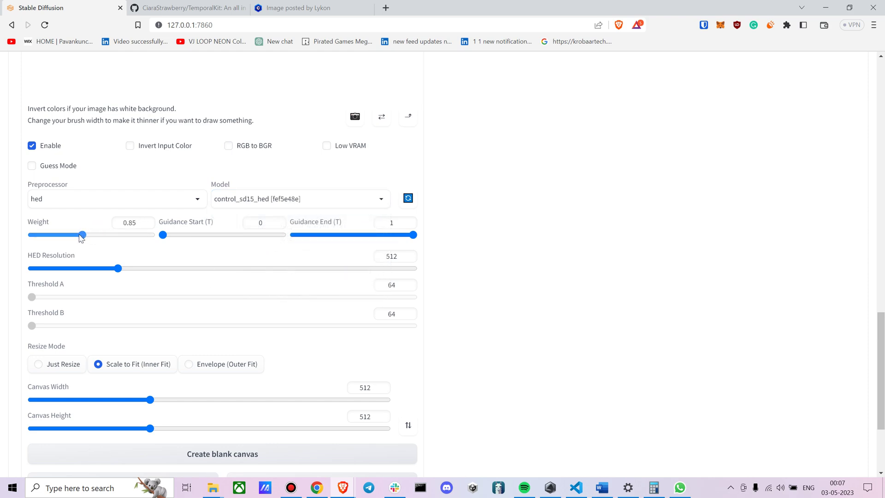
{"action": "scroll", "coordinate": [340, 200], "scroll_direction": "up", "scroll_amount": 20}
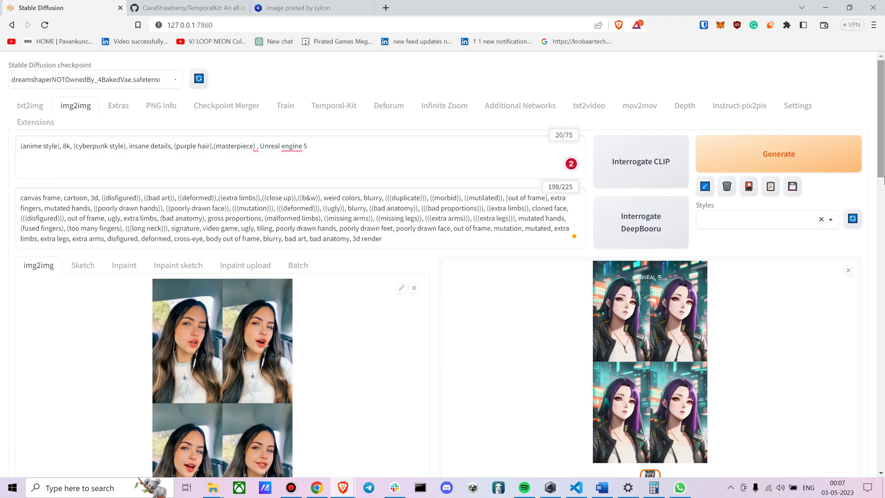
Step: Generate with ControlNet guidance, then give the first unit the control_v11f1p_sd15_depth model
{"action": "left_click", "coordinate": [730, 153]}
{"action": "scroll", "coordinate": [513, 202], "scroll_direction": "down", "scroll_amount": 2}
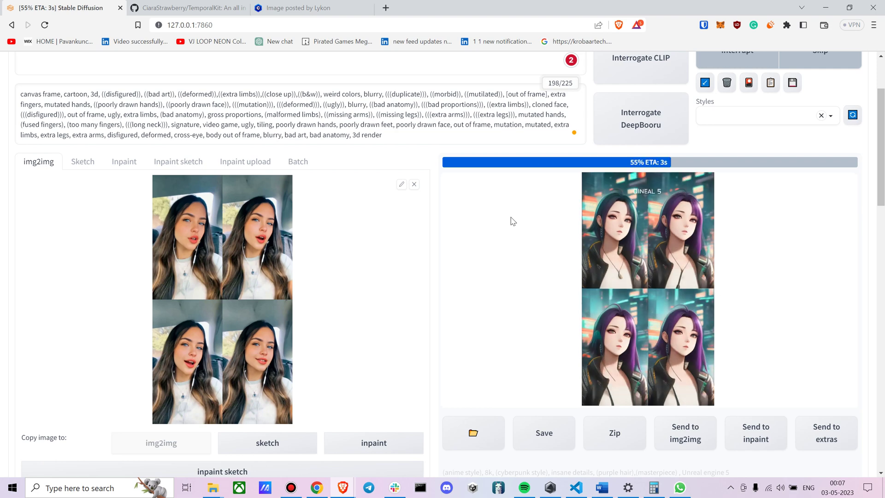
{"action": "scroll", "coordinate": [433, 257], "scroll_direction": "down", "scroll_amount": 12}
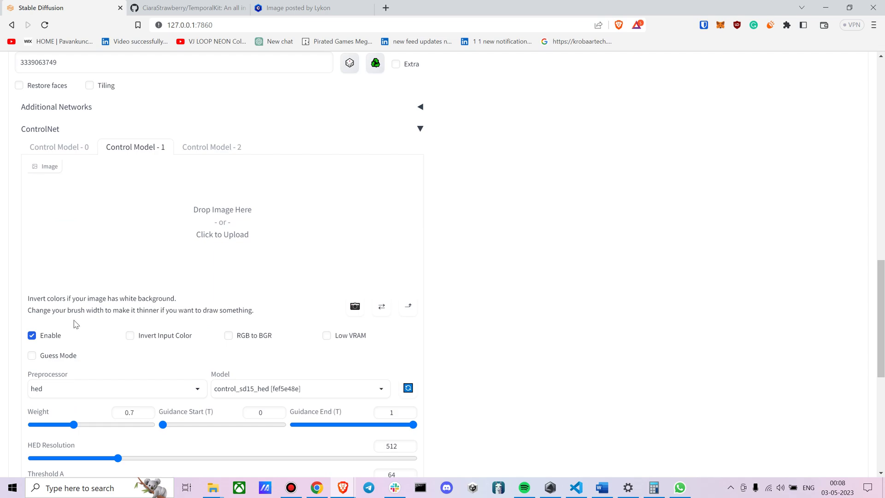
{"action": "left_click", "coordinate": [67, 147]}
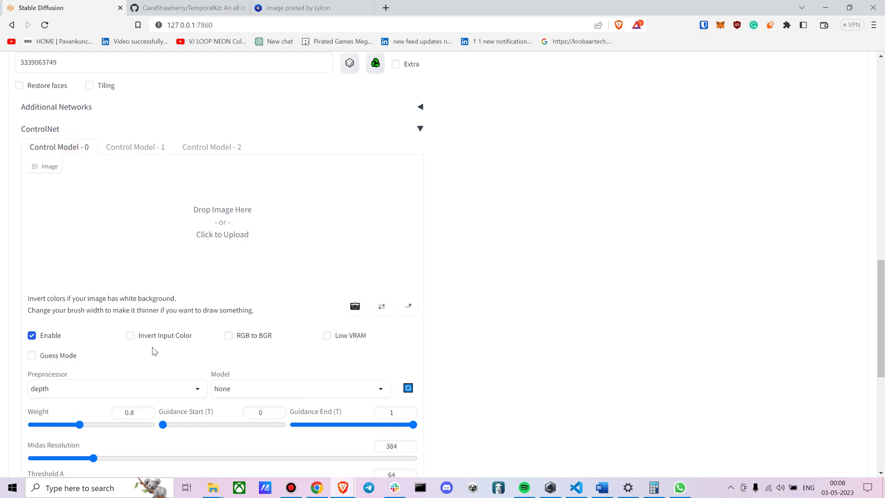
{"action": "scroll", "coordinate": [137, 362], "scroll_direction": "up", "scroll_amount": 8}
{"action": "scroll", "coordinate": [261, 176], "scroll_direction": "down", "scroll_amount": 10}
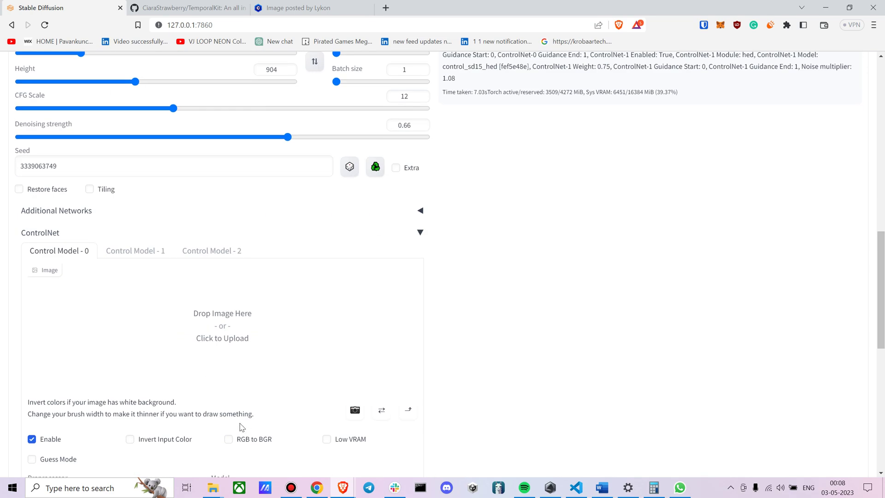
{"action": "left_click", "coordinate": [262, 177]}
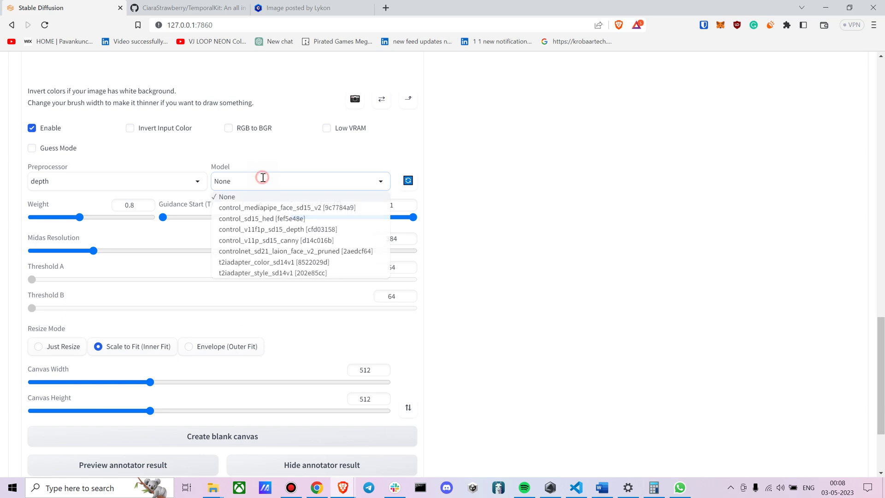
{"action": "left_click", "coordinate": [256, 230]}
Step: Lower CFG Scale to 10 and denoising strength to about 0.6
{"action": "scroll", "coordinate": [257, 233], "scroll_direction": "up", "scroll_amount": 8}
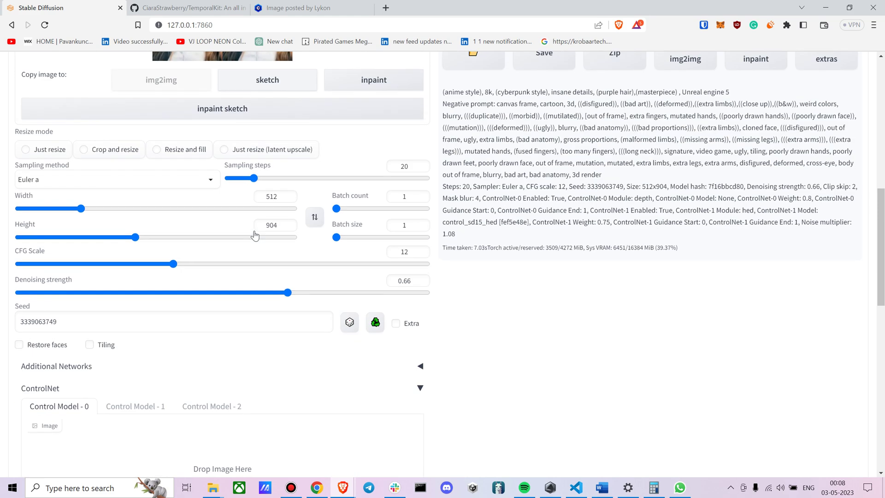
{"action": "left_click_drag", "start_coordinate": [174, 263], "coordinate": [147, 271]}
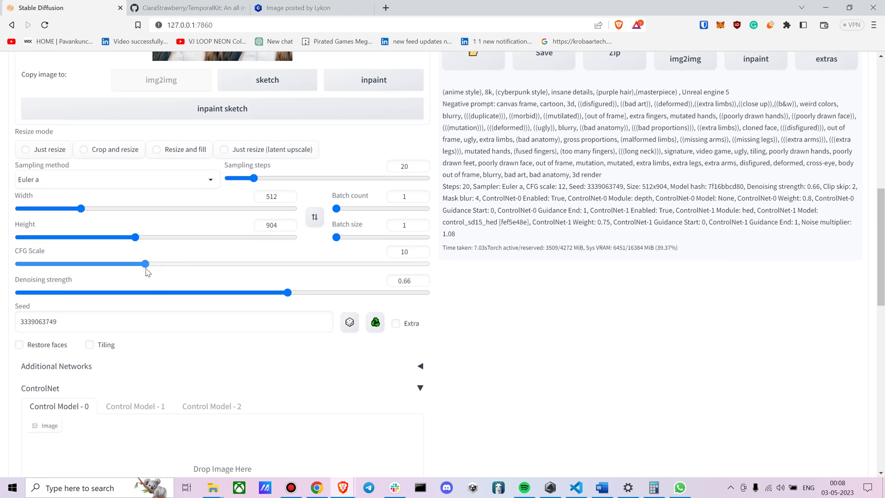
{"action": "left_click_drag", "start_coordinate": [288, 292], "coordinate": [258, 295]}
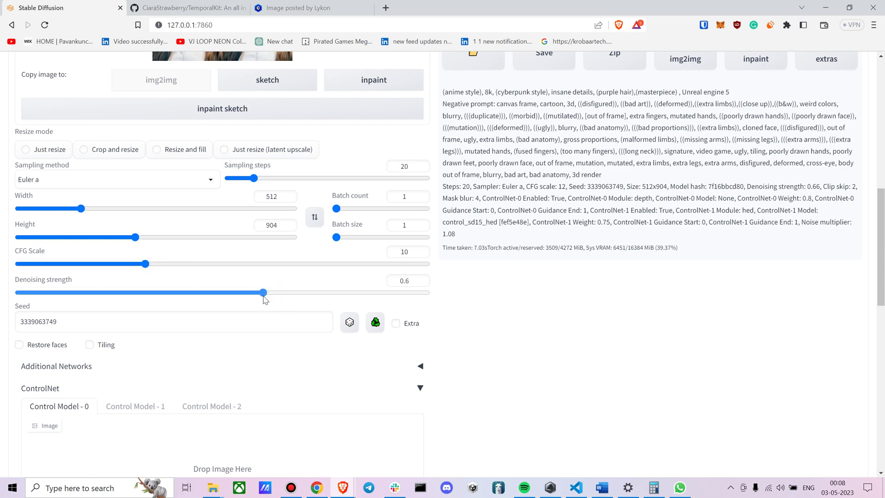
{"action": "scroll", "coordinate": [534, 219], "scroll_direction": "up", "scroll_amount": 10}
Step: Generate the grid, then set denoising strength to 0.77 and CFG Scale to 9
{"action": "left_click", "coordinate": [704, 156]}
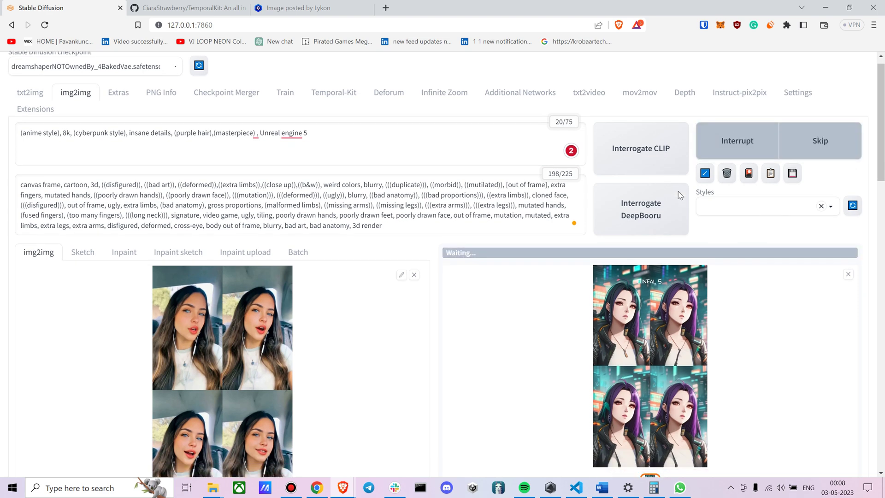
{"action": "scroll", "coordinate": [671, 194], "scroll_direction": "down", "scroll_amount": 5}
{"action": "scroll", "coordinate": [671, 194], "scroll_direction": "up", "scroll_amount": 3}
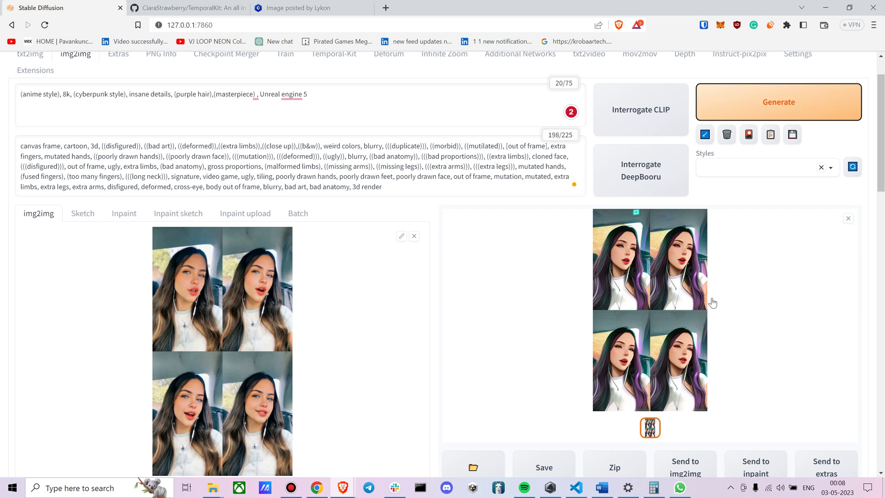
{"action": "scroll", "coordinate": [539, 297], "scroll_direction": "up", "scroll_amount": 1}
{"action": "scroll", "coordinate": [350, 221], "scroll_direction": "down", "scroll_amount": 7}
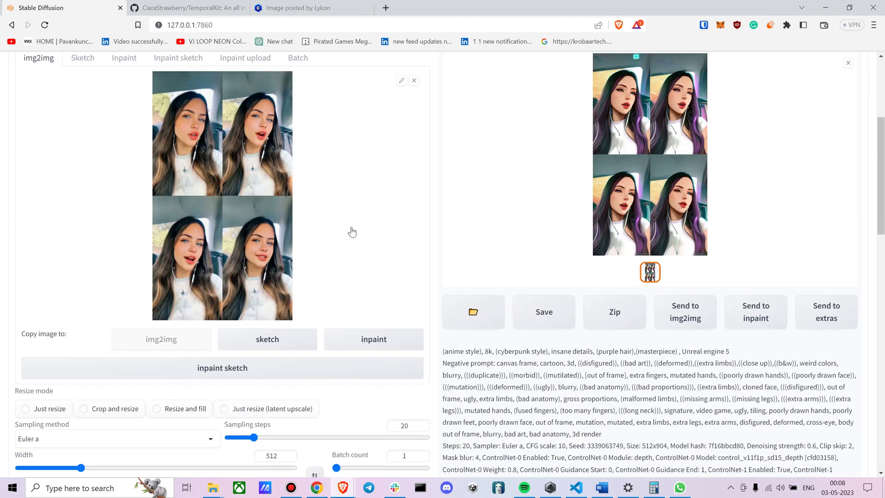
{"action": "left_click_drag", "start_coordinate": [263, 396], "coordinate": [333, 397]}
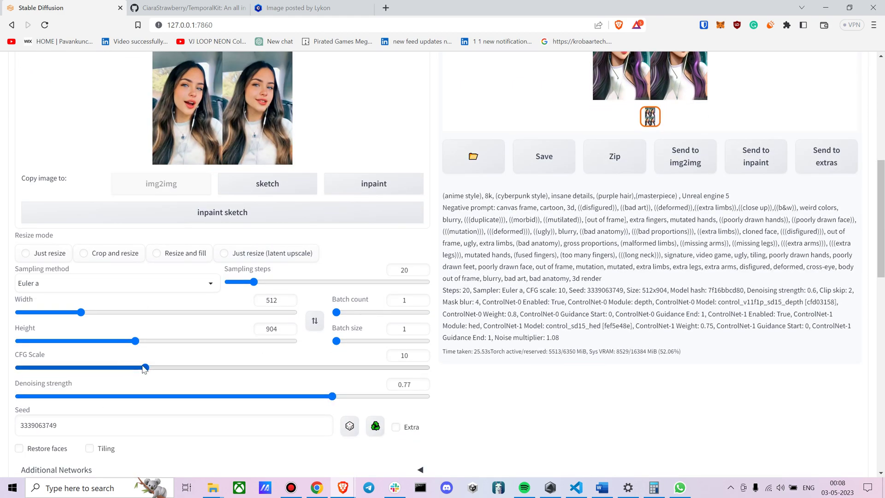
{"action": "left_click_drag", "start_coordinate": [144, 368], "coordinate": [132, 369]}
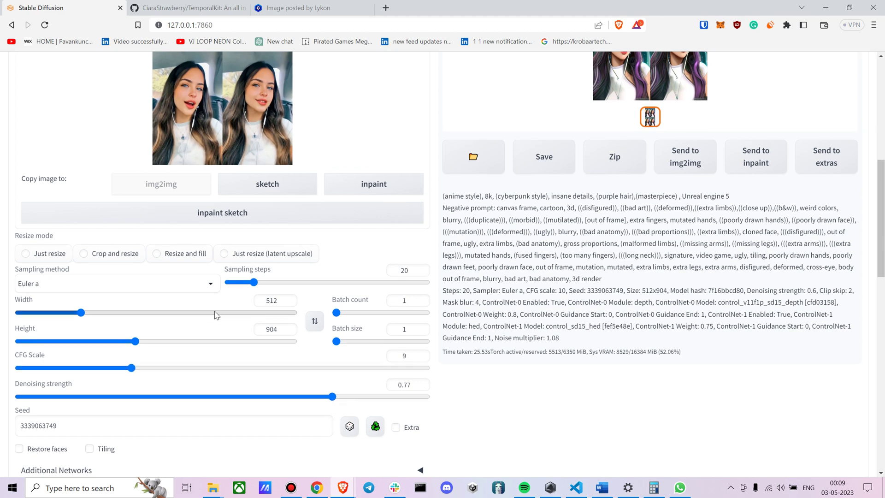
{"action": "scroll", "coordinate": [217, 315], "scroll_direction": "up", "scroll_amount": 2}
Step: Switch the sampling method to DPM++ SDE Karras, matching the Civitai reference settings
{"action": "left_click", "coordinate": [76, 391]}
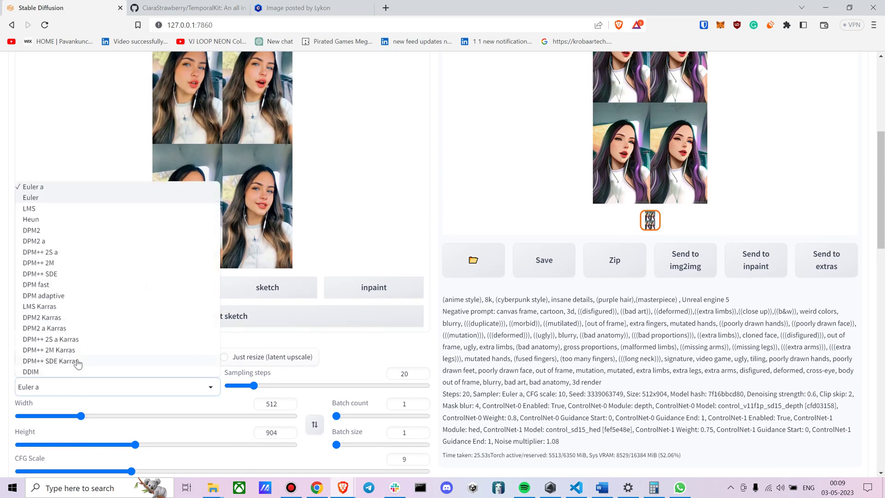
{"action": "left_click", "coordinate": [198, 385]}
{"action": "left_click", "coordinate": [163, 386]}
{"action": "left_click", "coordinate": [81, 361]}
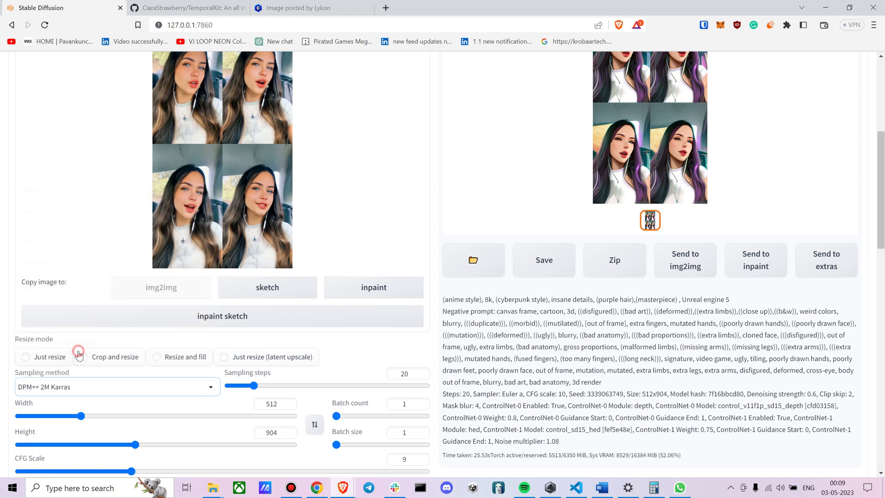
{"action": "left_click", "coordinate": [305, 7]}
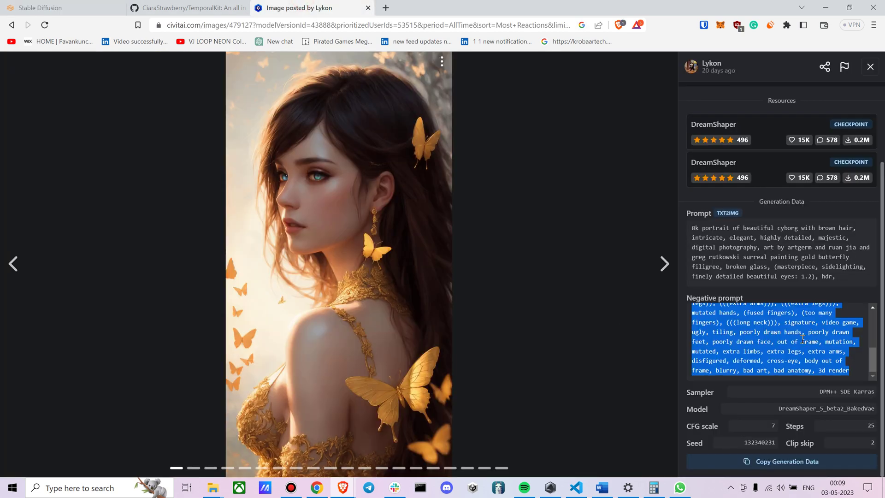
{"action": "left_click", "coordinate": [42, 8]}
{"action": "left_click", "coordinate": [59, 361]}
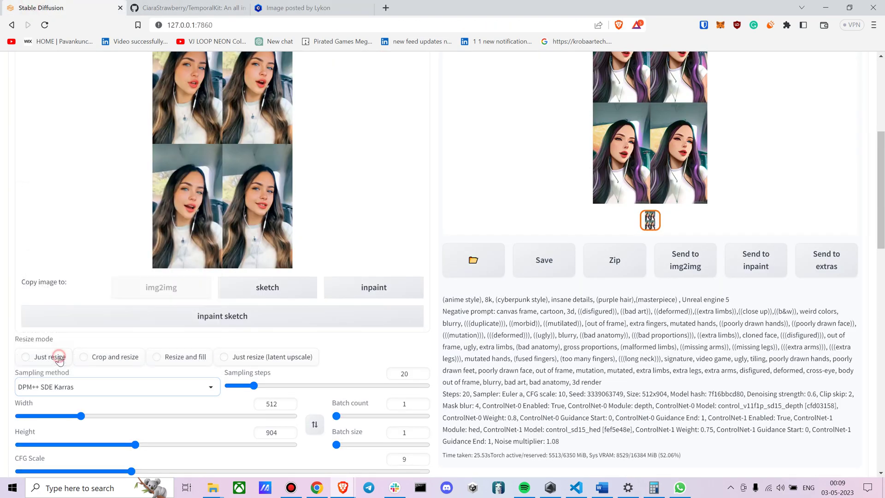
{"action": "scroll", "coordinate": [273, 233], "scroll_direction": "down", "scroll_amount": 7}
{"action": "scroll", "coordinate": [218, 209], "scroll_direction": "up", "scroll_amount": 10}
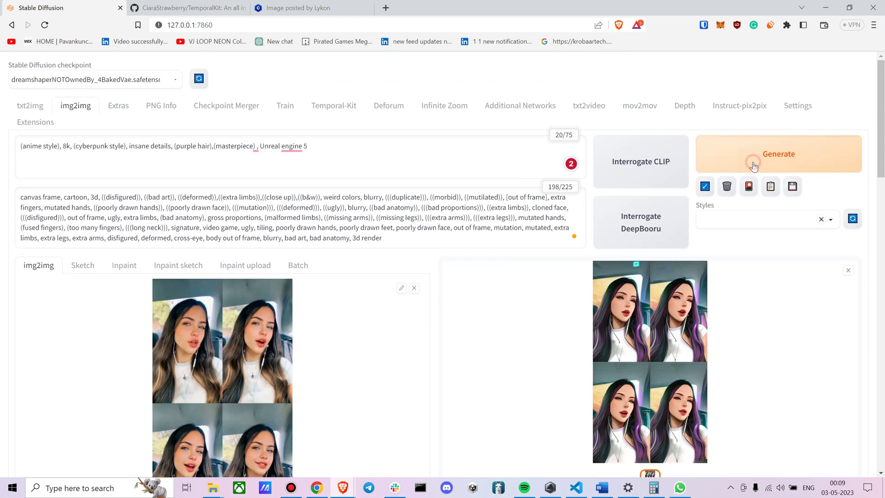
Step: Regenerate the grid, then replace the input image with the 3and3.png keyframe grid
{"action": "left_click", "coordinate": [752, 166]}
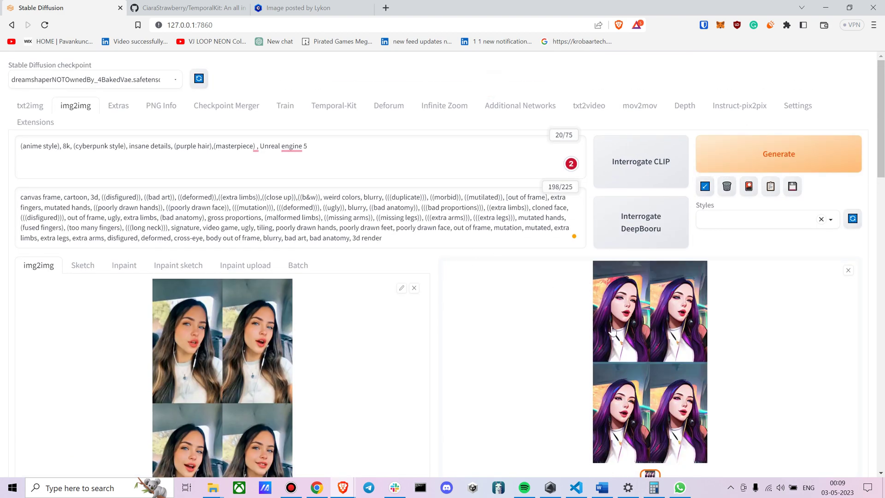
{"action": "scroll", "coordinate": [609, 325], "scroll_direction": "down", "scroll_amount": 2}
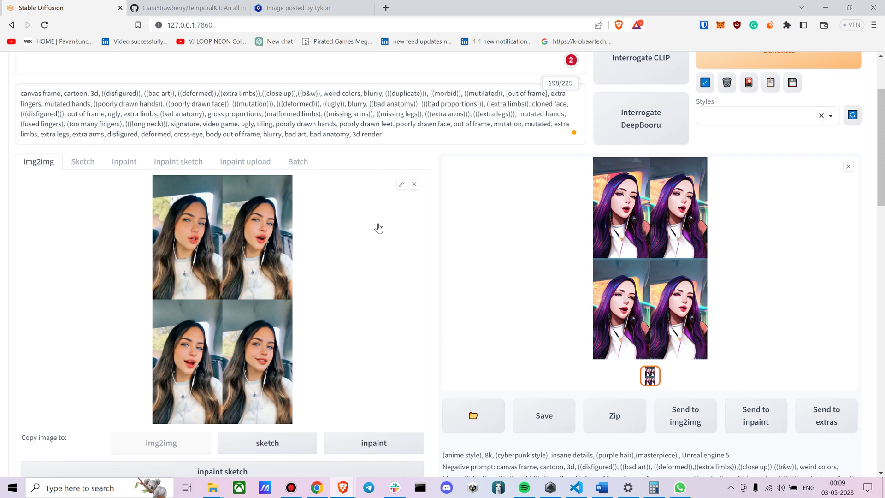
{"action": "left_click", "coordinate": [414, 185]}
{"action": "mouse_move", "coordinate": [213, 488]}
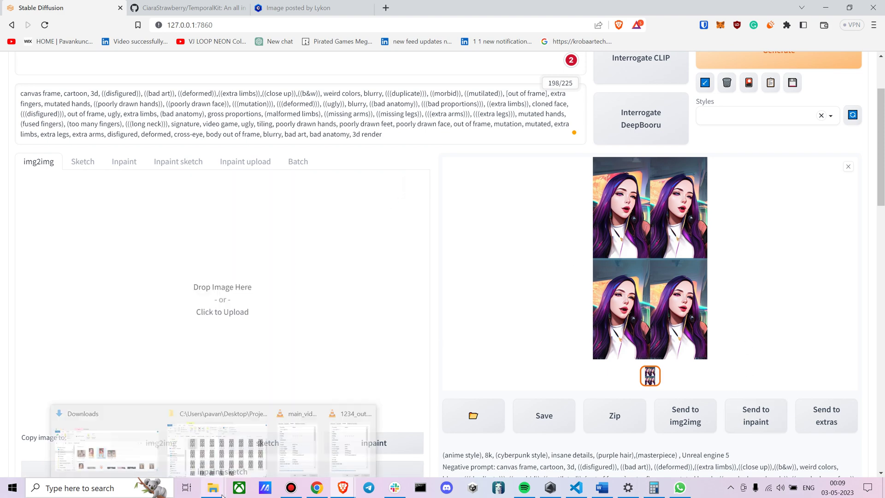
{"action": "left_click", "coordinate": [220, 454]}
{"action": "left_click_drag", "start_coordinate": [479, 309], "coordinate": [138, 299]}
{"action": "scroll", "coordinate": [136, 302], "scroll_direction": "up", "scroll_amount": 3}
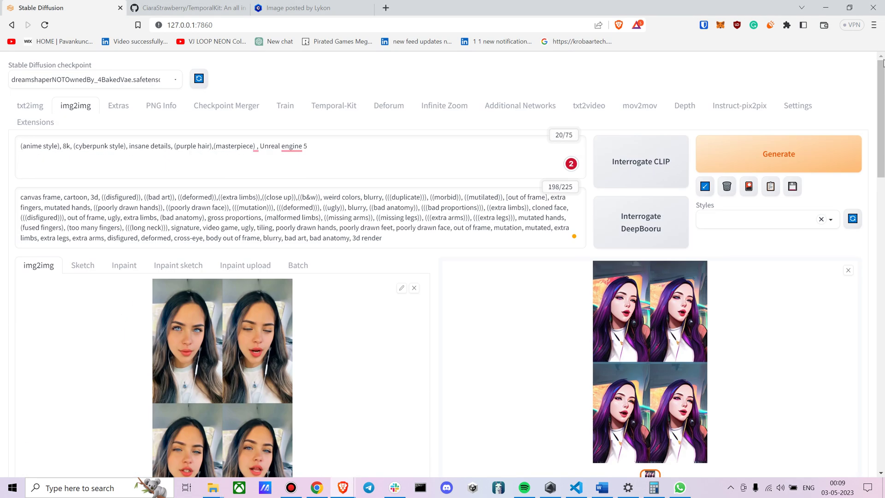
Step: Generate the stylized anime version of the 3and3.png grid
{"action": "left_click", "coordinate": [804, 146]}
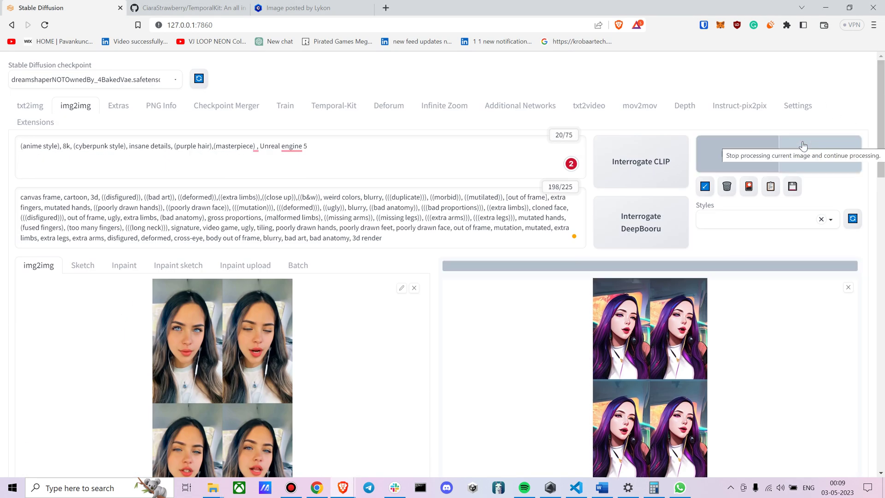
{"action": "scroll", "coordinate": [448, 192], "scroll_direction": "down", "scroll_amount": 1}
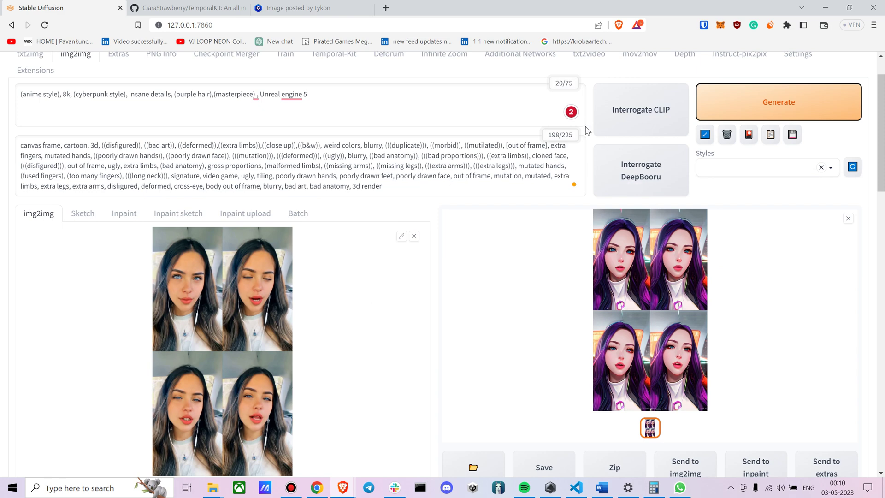
{"action": "left_click", "coordinate": [459, 111]}
{"action": "scroll", "coordinate": [479, 271], "scroll_direction": "down", "scroll_amount": 5}
{"action": "scroll", "coordinate": [409, 280], "scroll_direction": "up", "scroll_amount": 5}
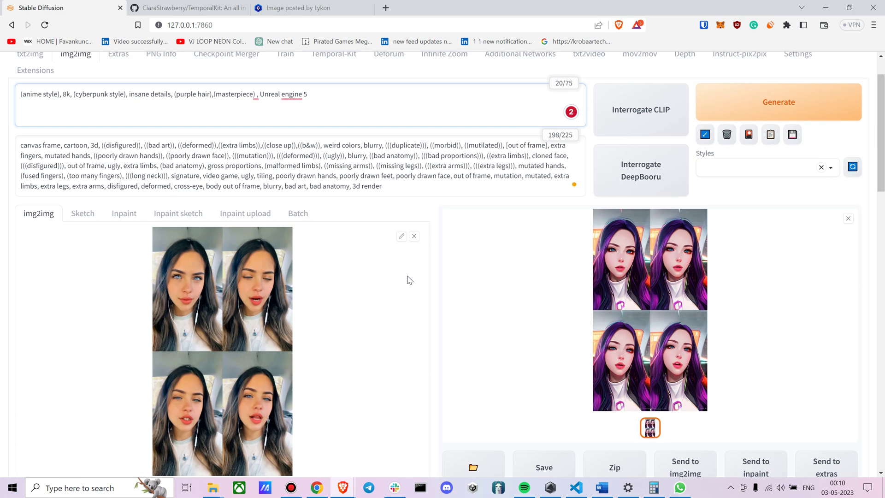
Step: In the Batch tab, paste the Temporalkit\input folder path as Input directory
{"action": "left_click", "coordinate": [293, 214]}
{"action": "mouse_move", "coordinate": [213, 486]}
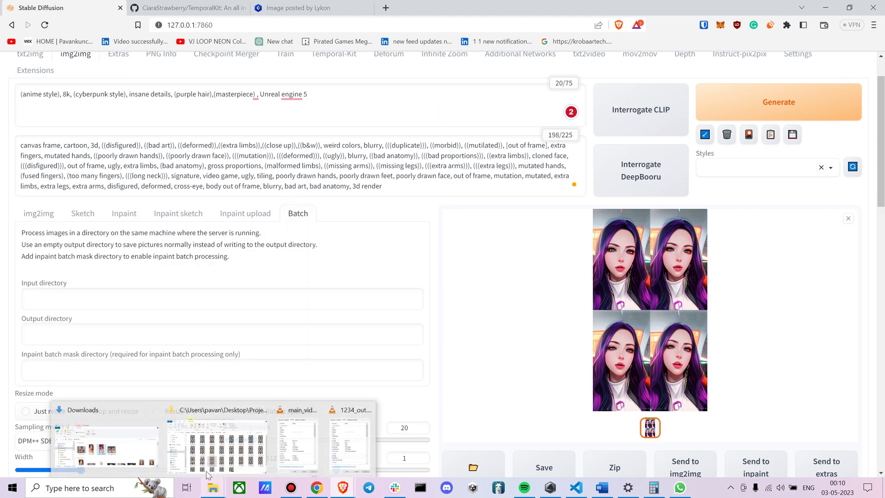
{"action": "left_click", "coordinate": [207, 470]}
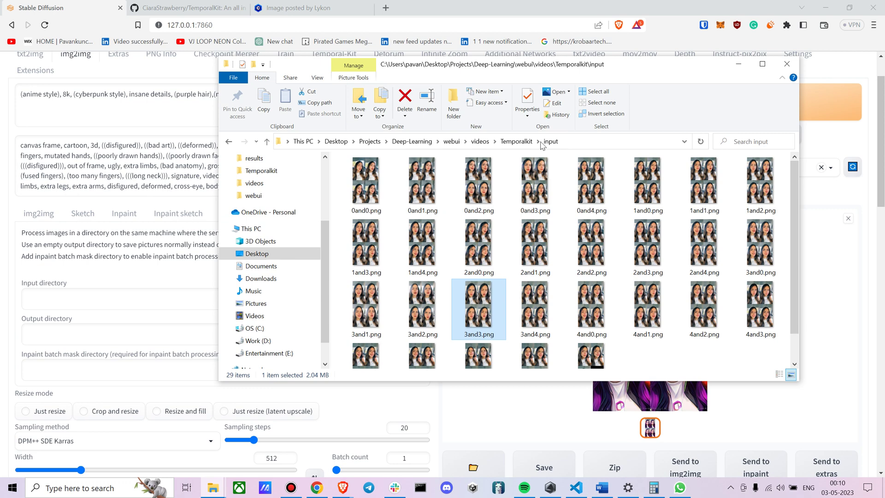
{"action": "left_click", "coordinate": [516, 141]}
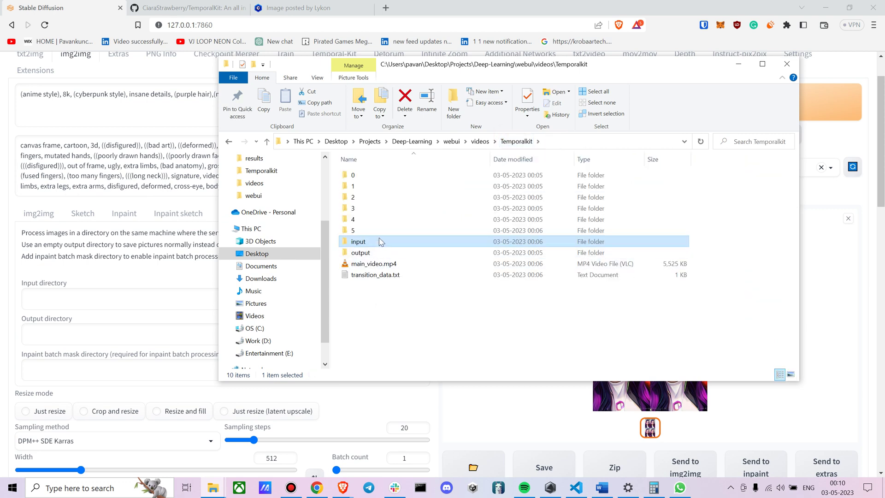
{"action": "double_click", "coordinate": [381, 242]}
{"action": "left_click", "coordinate": [564, 143]}
{"action": "key", "text": "ctrl+c"}
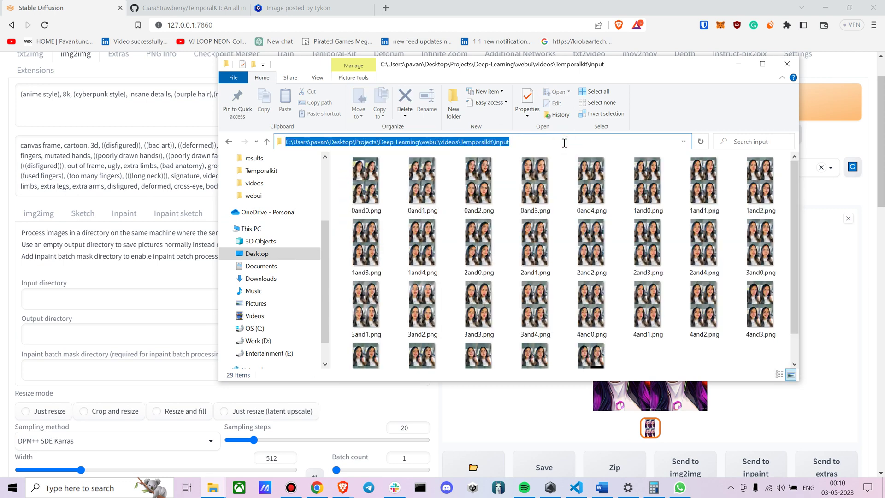
{"action": "left_click", "coordinate": [83, 306]}
{"action": "key", "text": "ctrl+v"}
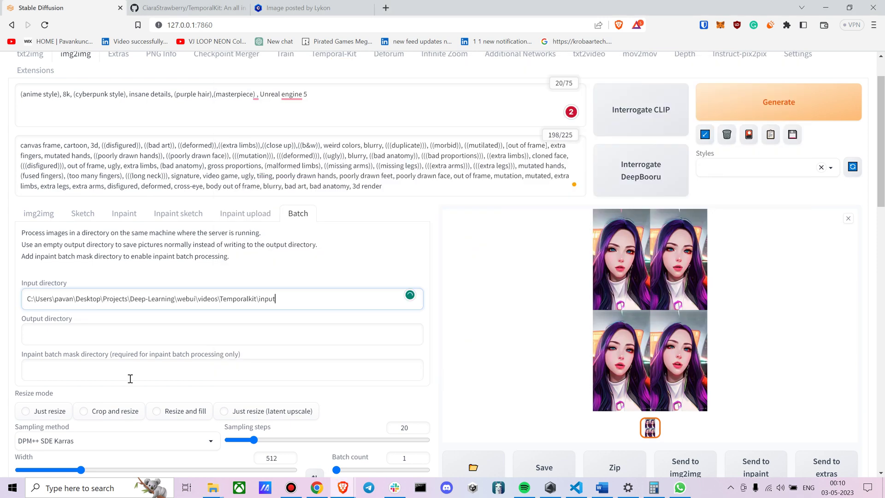
Step: Set Temporalkit\output as Output directory and start the batch generation
{"action": "mouse_move", "coordinate": [213, 488]}
{"action": "left_click", "coordinate": [233, 475]}
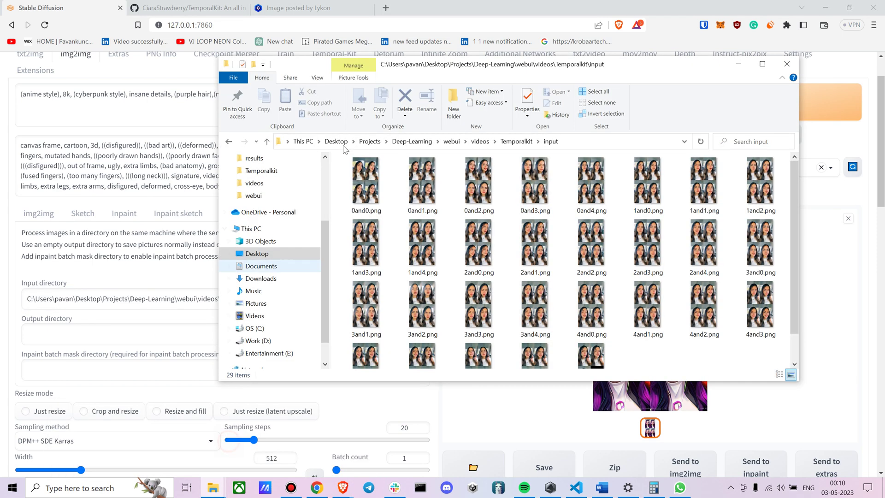
{"action": "left_click", "coordinate": [516, 141]}
{"action": "double_click", "coordinate": [395, 252]}
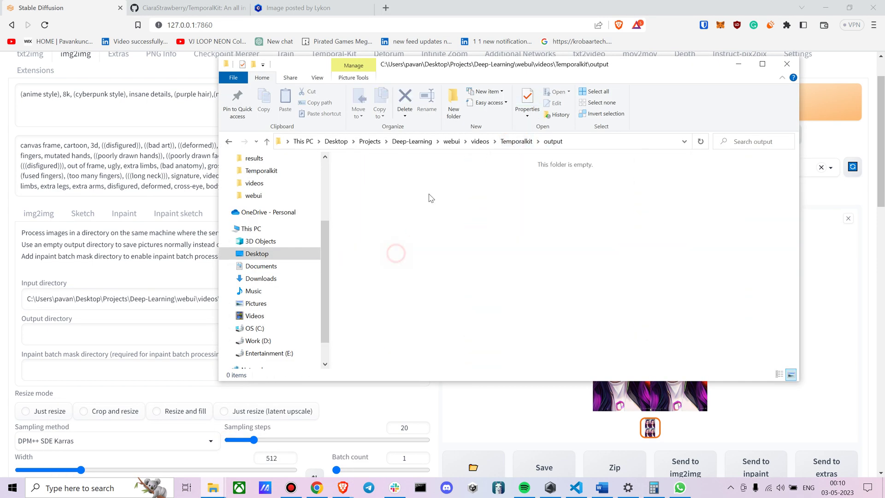
{"action": "left_click", "coordinate": [571, 138]}
{"action": "key", "text": "ctrl+c"}
{"action": "left_click", "coordinate": [119, 326]}
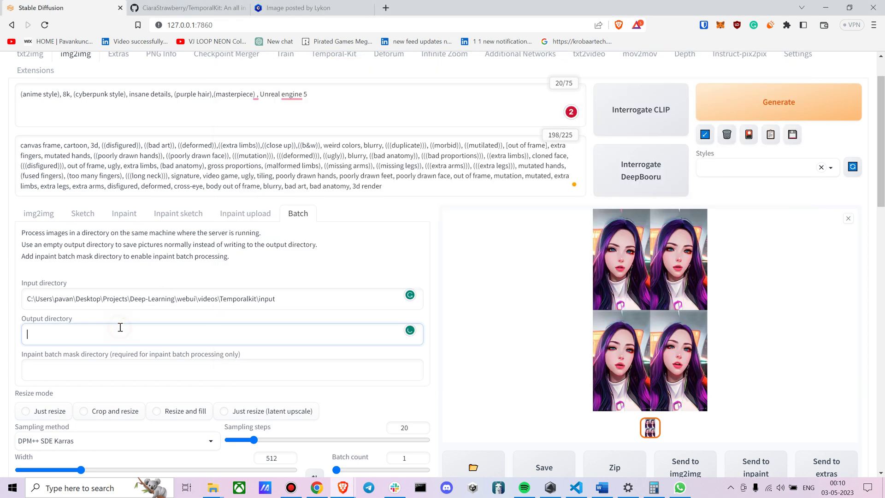
{"action": "key", "text": "ctrl+v"}
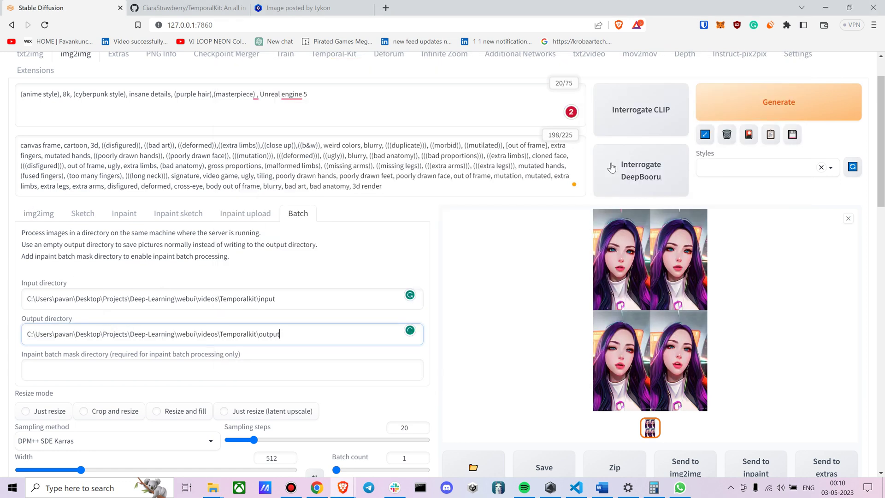
{"action": "left_click", "coordinate": [794, 105]}
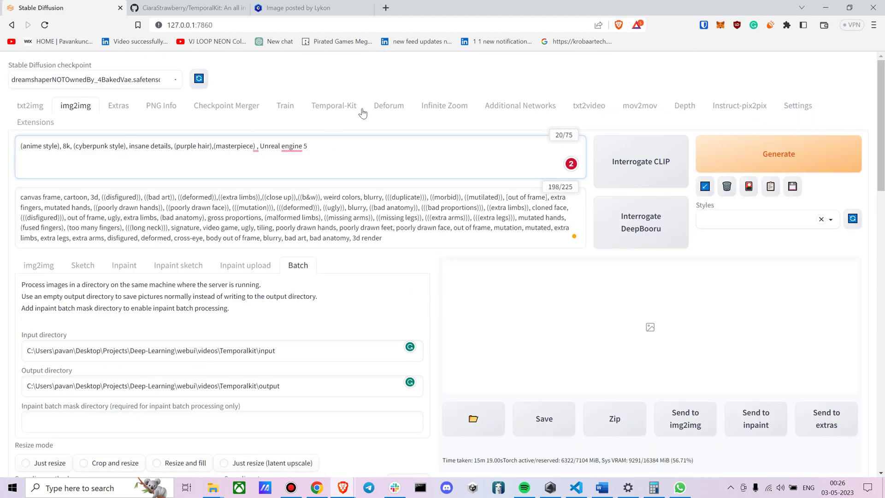
Step: Browse the stylized grids in Temporalkit's output folder starting from 0and0.png, then close viewer and folder
{"action": "left_click", "coordinate": [209, 443]}
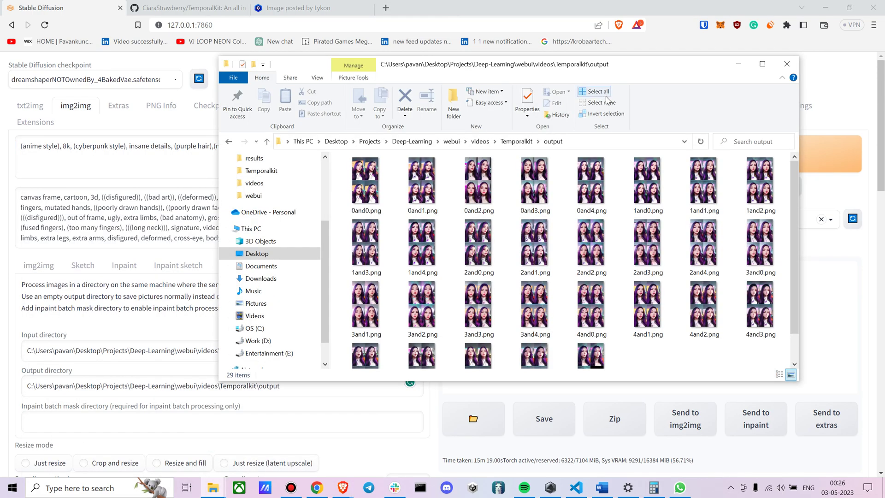
{"action": "double_click", "coordinate": [360, 188]}
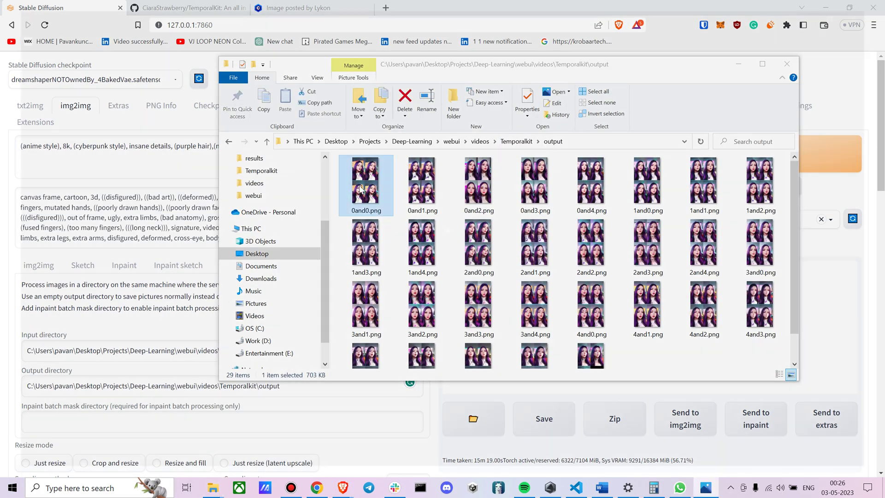
{"action": "key", "text": "Right"}
{"action": "key", "text": "Right"}
{"action": "key", "text": "Right"}
{"action": "key", "text": "Right"}
{"action": "key", "text": "Right"}
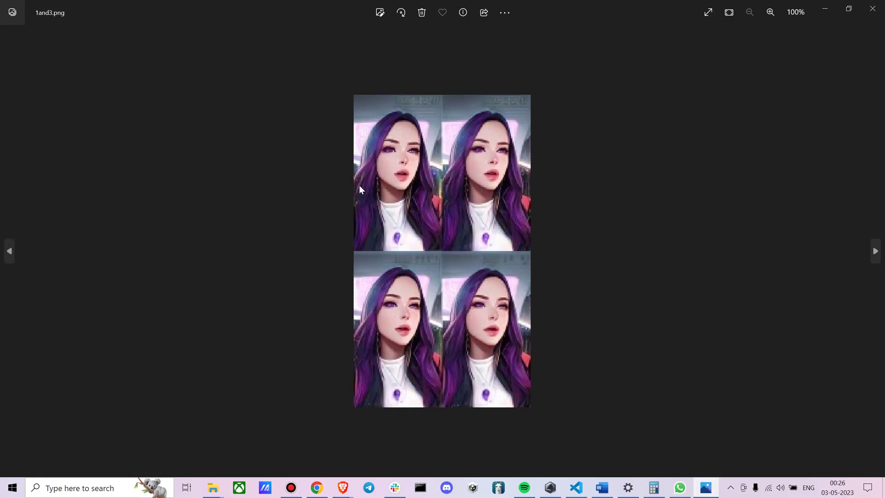
{"action": "scroll", "coordinate": [360, 187], "scroll_direction": "down", "scroll_amount": 2}
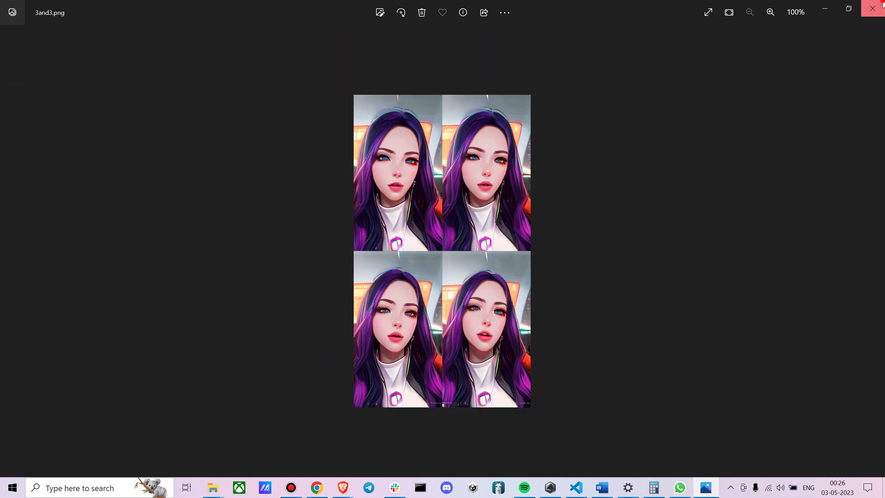
{"action": "left_click", "coordinate": [873, 8]}
{"action": "left_click", "coordinate": [739, 63]}
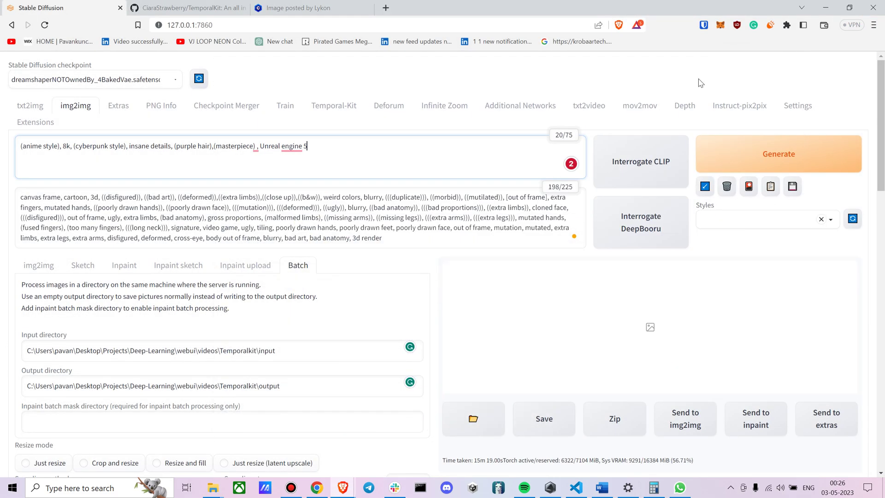
Step: In Temporal-Kit's Ebsynth-Process, paste the Temporalkit project folder path as Input Folder
{"action": "left_click", "coordinate": [341, 104]}
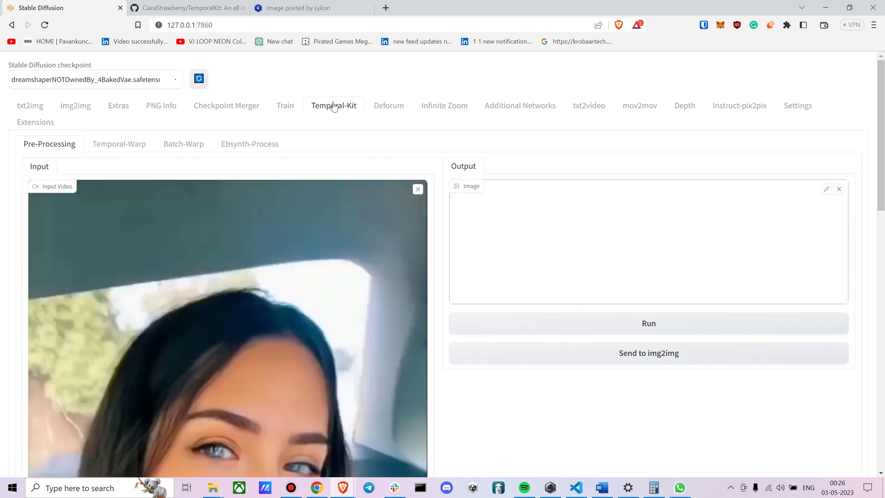
{"action": "left_click", "coordinate": [238, 152]}
{"action": "scroll", "coordinate": [239, 156], "scroll_direction": "down", "scroll_amount": 1}
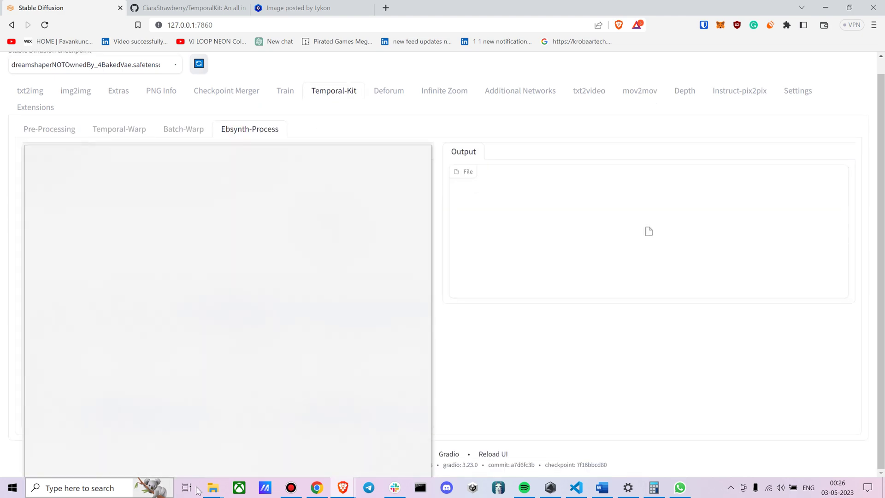
{"action": "mouse_move", "coordinate": [214, 480]}
{"action": "left_click", "coordinate": [221, 438]}
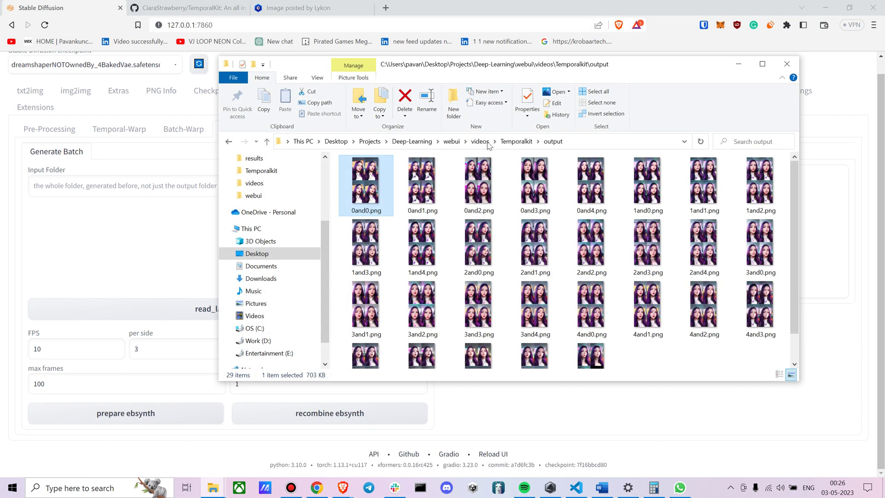
{"action": "left_click", "coordinate": [517, 142]}
{"action": "left_click", "coordinate": [548, 142]}
{"action": "key", "text": "ctrl+c"}
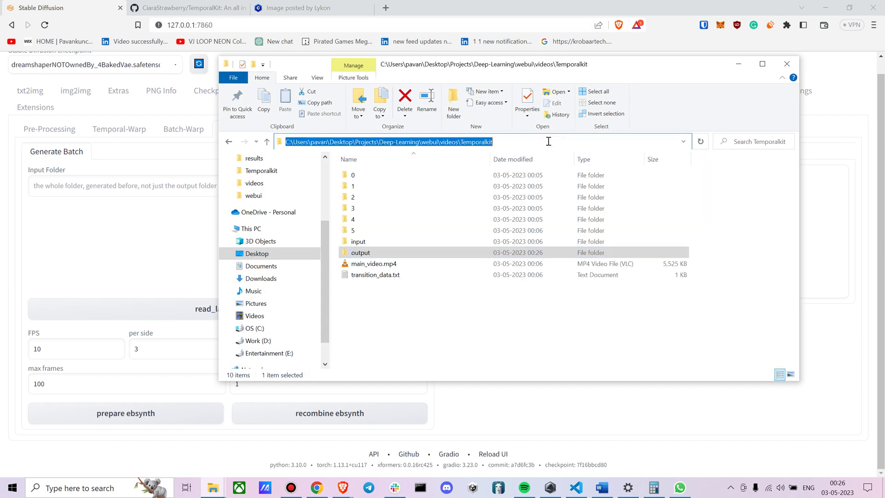
{"action": "left_click", "coordinate": [81, 190]}
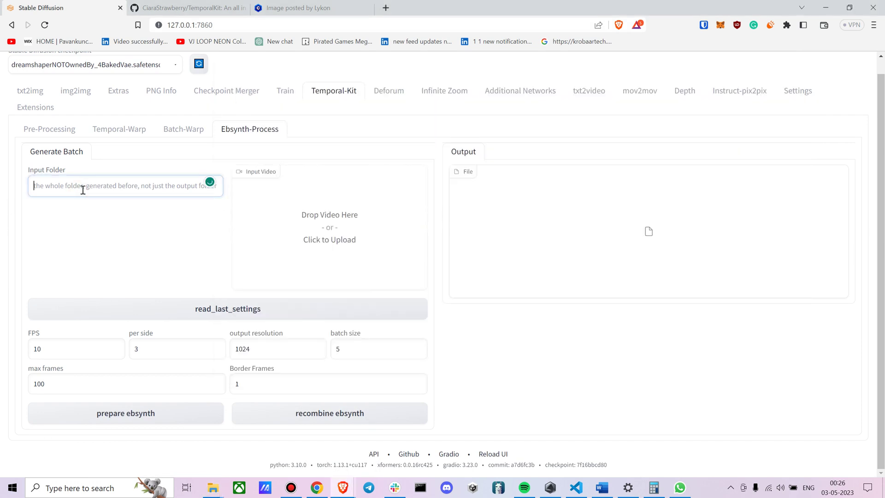
{"action": "key", "text": "ctrl+v"}
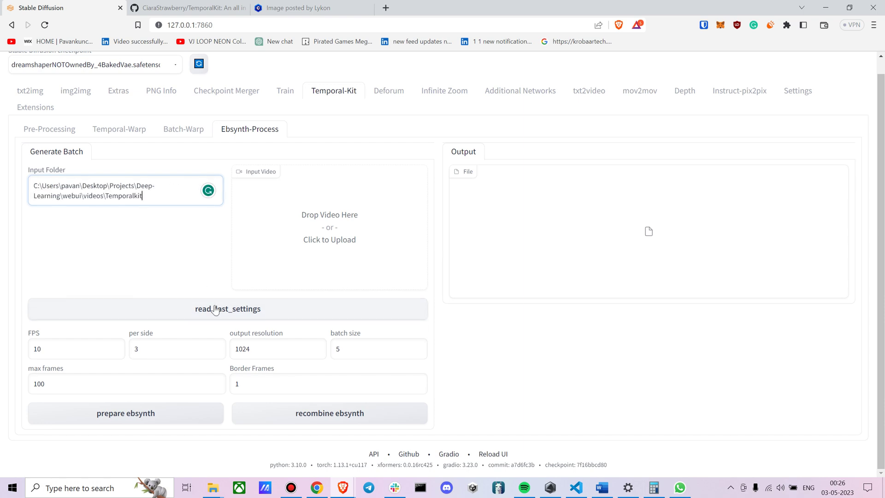
Step: Load the last saved settings and video, showing output resolution 2048 and batch size 6
{"action": "left_click", "coordinate": [215, 309]}
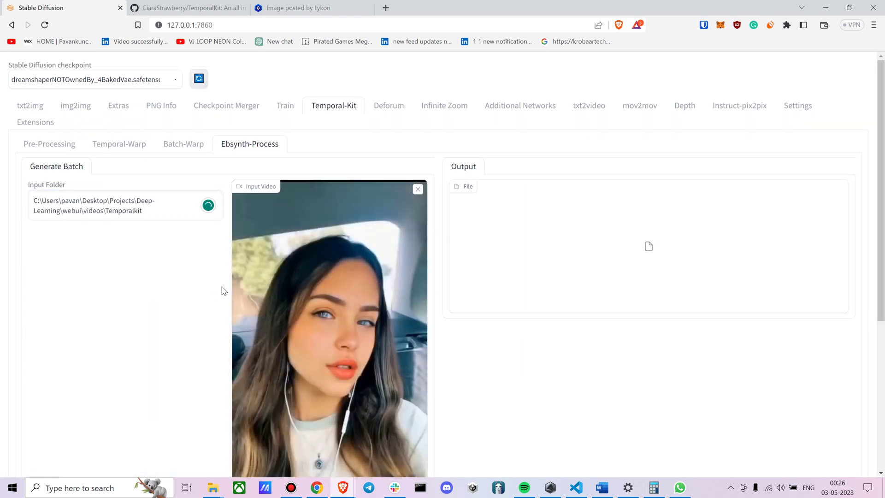
{"action": "scroll", "coordinate": [222, 291], "scroll_direction": "down", "scroll_amount": 5}
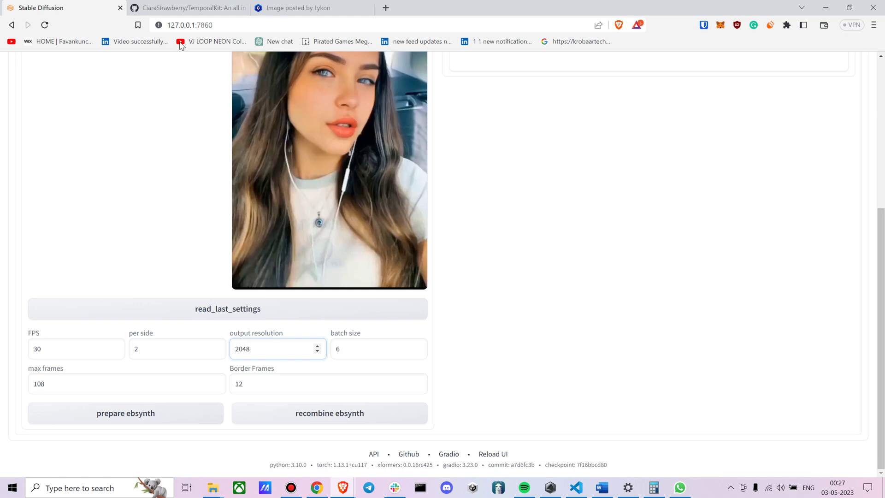
{"action": "scroll", "coordinate": [72, 123], "scroll_direction": "up", "scroll_amount": 4}
{"action": "left_click", "coordinate": [43, 116]}
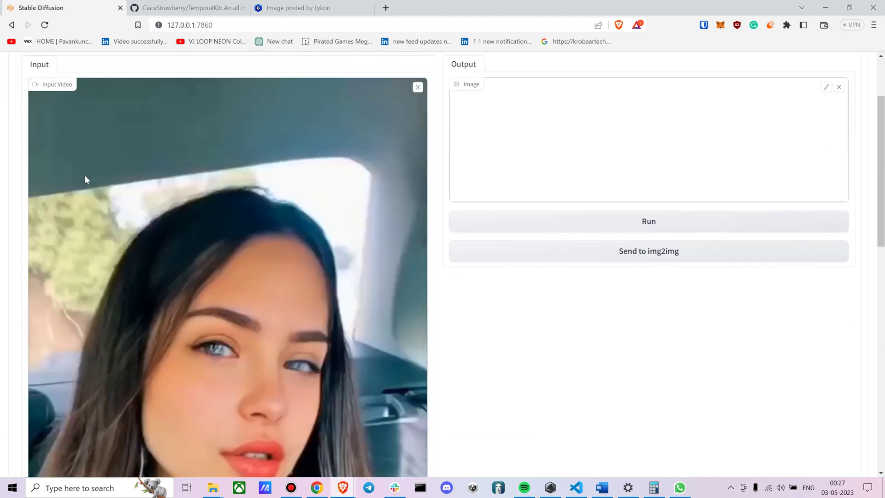
{"action": "scroll", "coordinate": [105, 213], "scroll_direction": "down", "scroll_amount": 10}
{"action": "scroll", "coordinate": [287, 228], "scroll_direction": "up", "scroll_amount": 10}
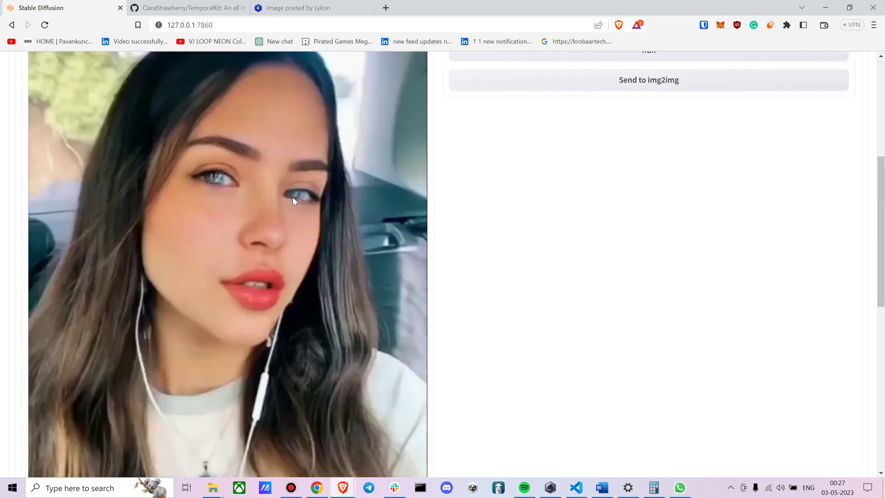
{"action": "scroll", "coordinate": [261, 147], "scroll_direction": "down", "scroll_amount": 10}
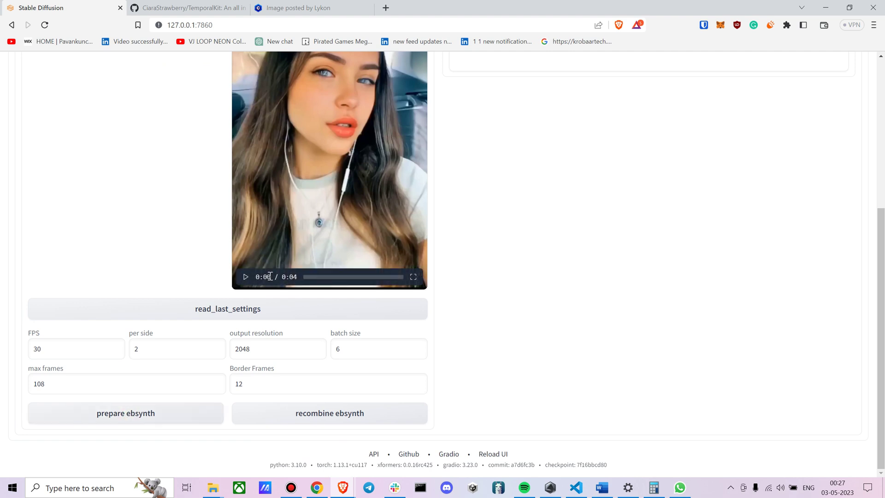
{"action": "scroll", "coordinate": [275, 297], "scroll_direction": "up", "scroll_amount": 3}
{"action": "scroll", "coordinate": [278, 300], "scroll_direction": "up", "scroll_amount": 3}
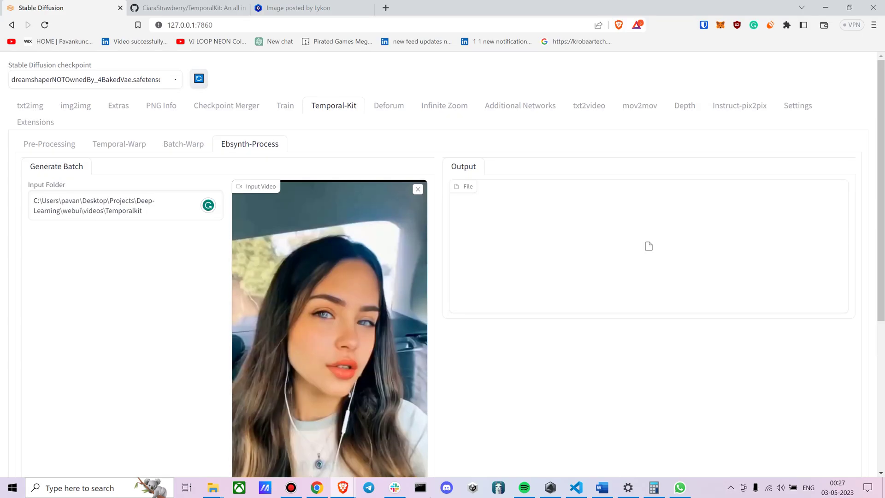
Step: Bring VS Code forward, then open Temporalkit\0\frames to view the extracted frames
{"action": "left_click", "coordinate": [576, 488]}
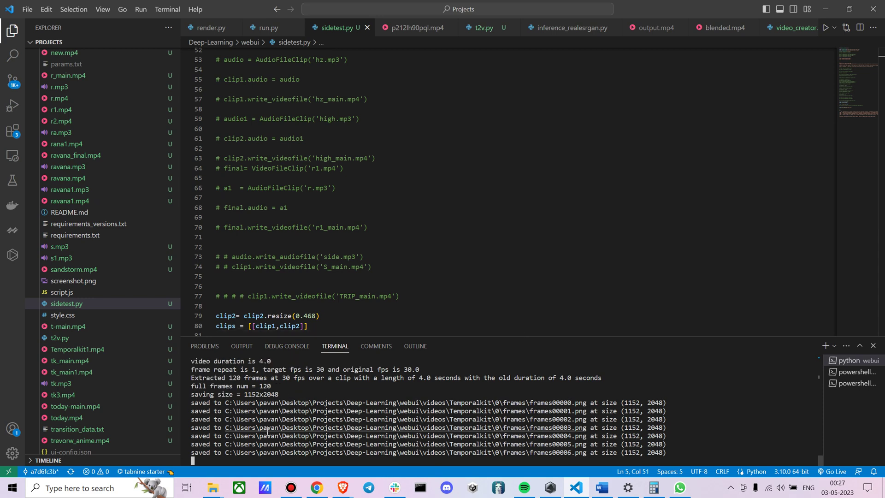
{"action": "left_click", "coordinate": [217, 438]}
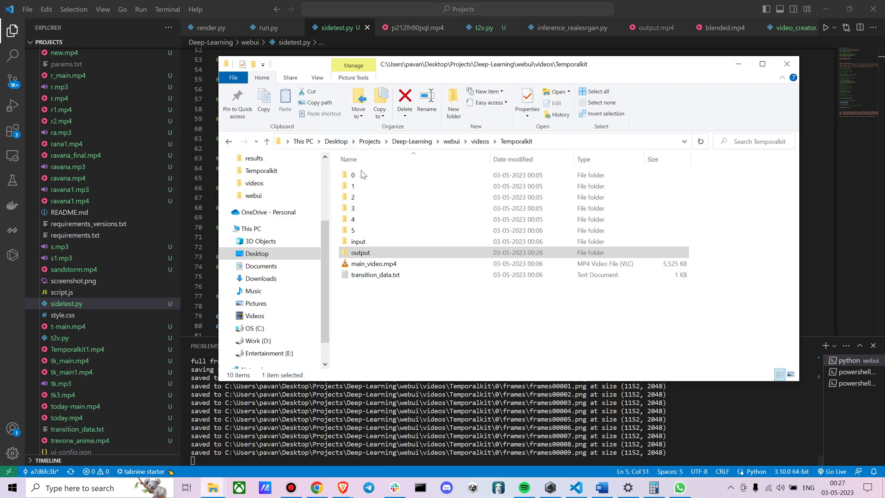
{"action": "double_click", "coordinate": [362, 175]}
{"action": "double_click", "coordinate": [364, 178]}
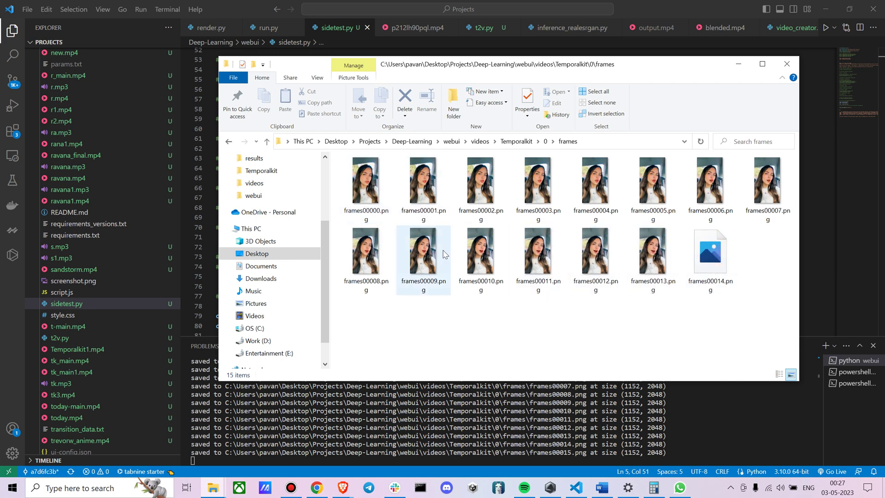
Step: Check folder 0's still-empty keys folder and its input folder of five grid images
{"action": "left_click", "coordinate": [545, 141]}
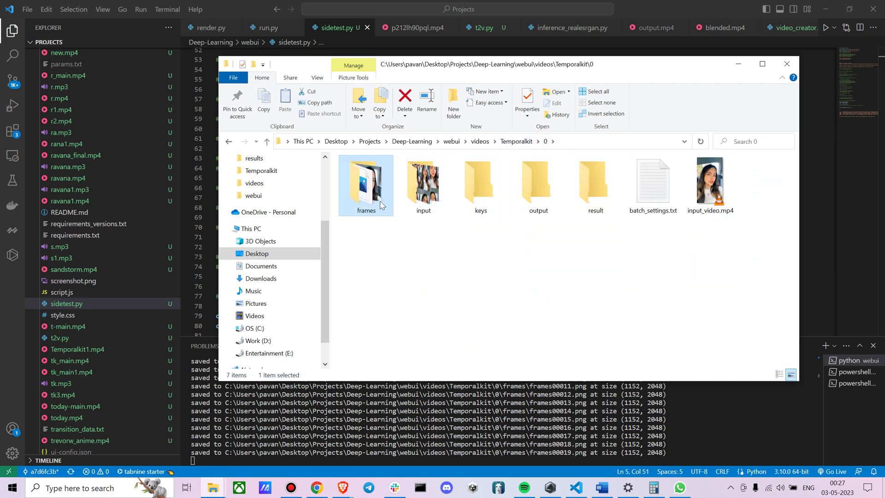
{"action": "double_click", "coordinate": [486, 189]}
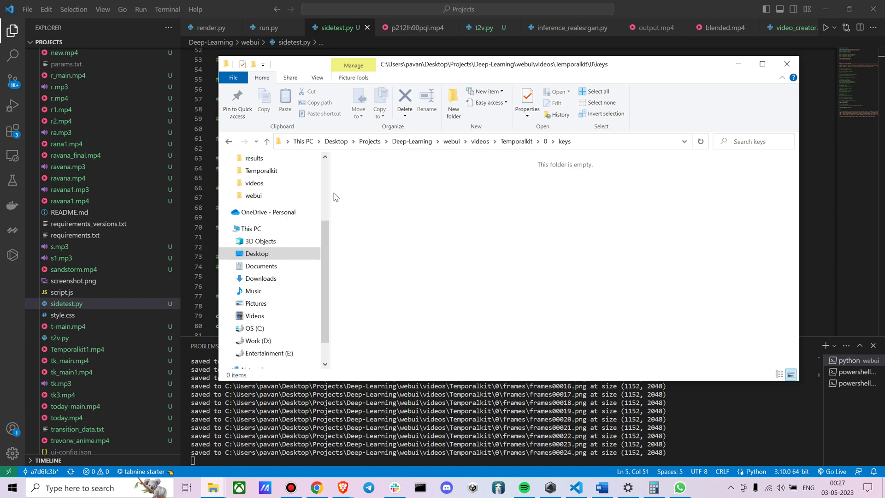
{"action": "left_click", "coordinate": [546, 141]}
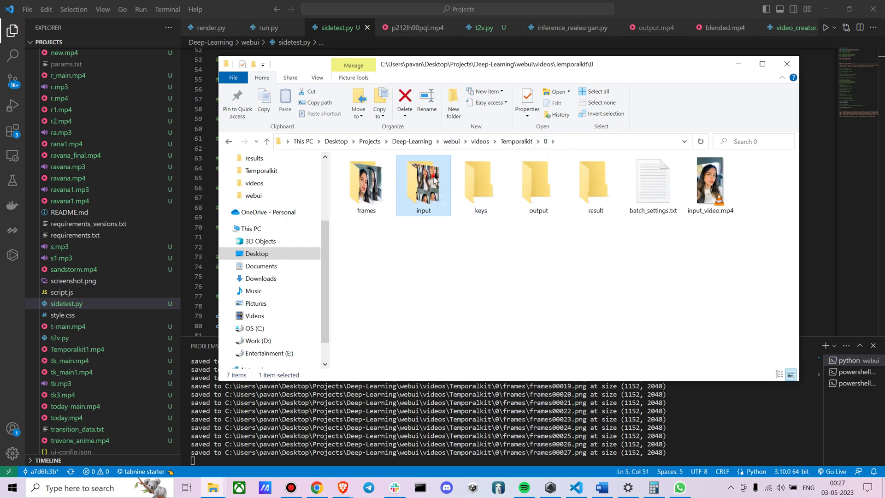
{"action": "double_click", "coordinate": [420, 189]}
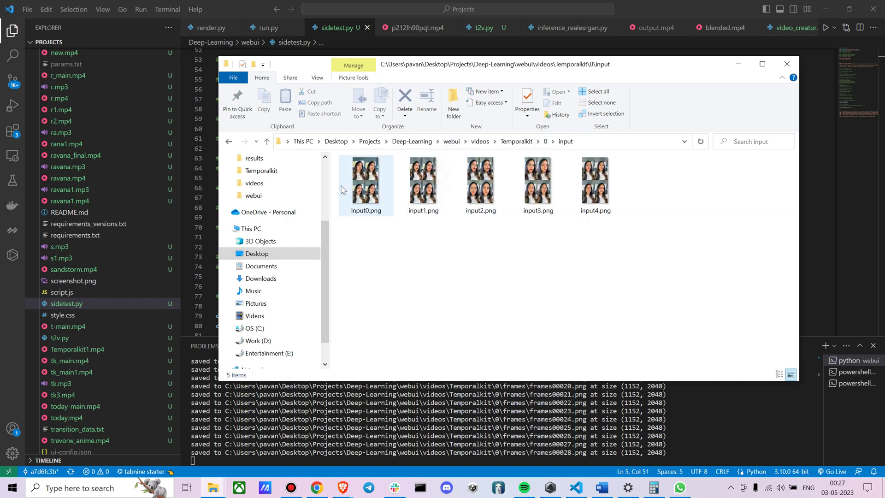
{"action": "left_click", "coordinate": [546, 141]}
Step: Reopen folder 0's keys folder, return to folder 0, and minimize Explorer to watch VS Code
{"action": "left_click", "coordinate": [490, 174]}
{"action": "double_click", "coordinate": [490, 174]}
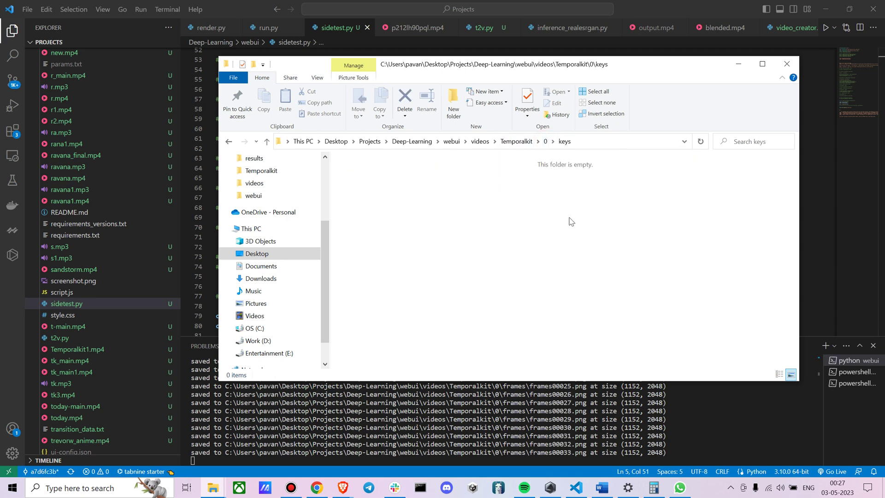
{"action": "left_click", "coordinate": [545, 141]}
{"action": "left_click", "coordinate": [741, 66]}
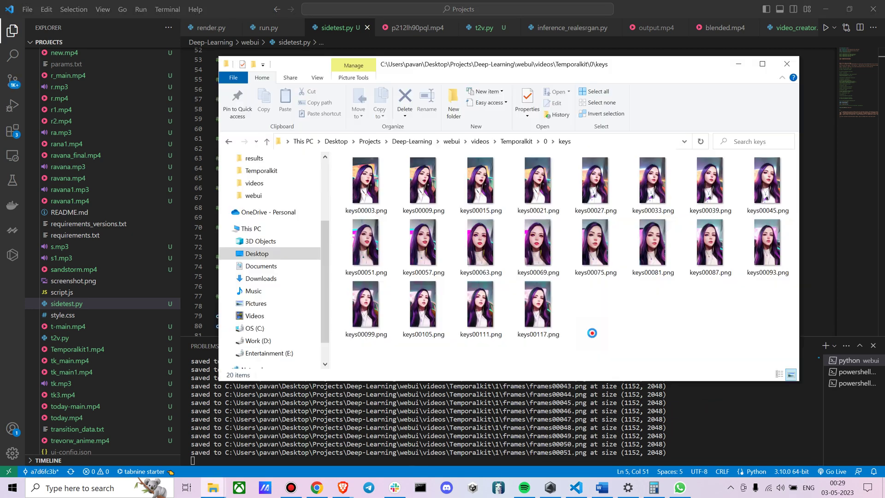
{"action": "key", "text": "alt+d"}
Step: Reopen folder 0's keys folder and view the stylized keyframes, starting with keys00003.png
{"action": "left_click", "coordinate": [622, 315]}
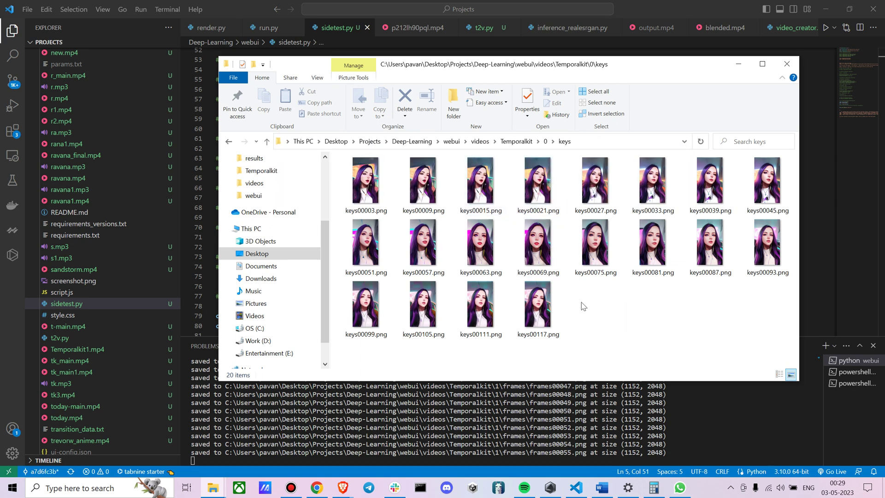
{"action": "key", "text": "alt+Up"}
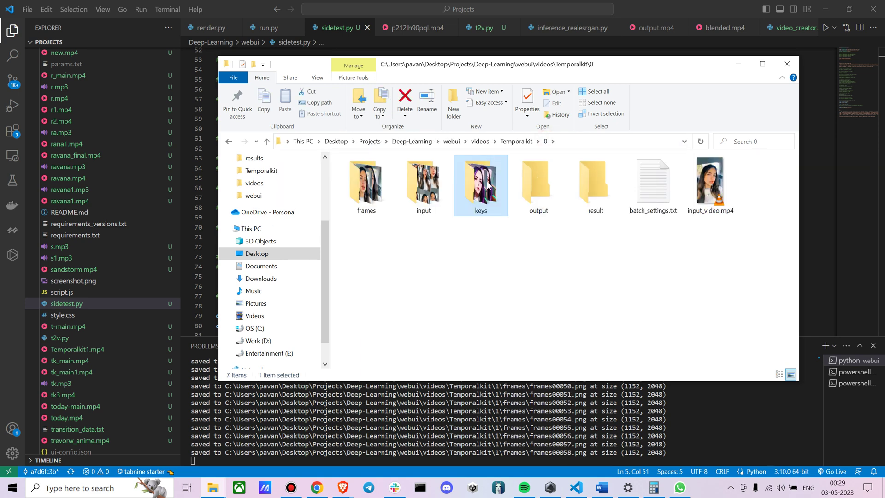
{"action": "double_click", "coordinate": [482, 182]}
{"action": "double_click", "coordinate": [372, 178]}
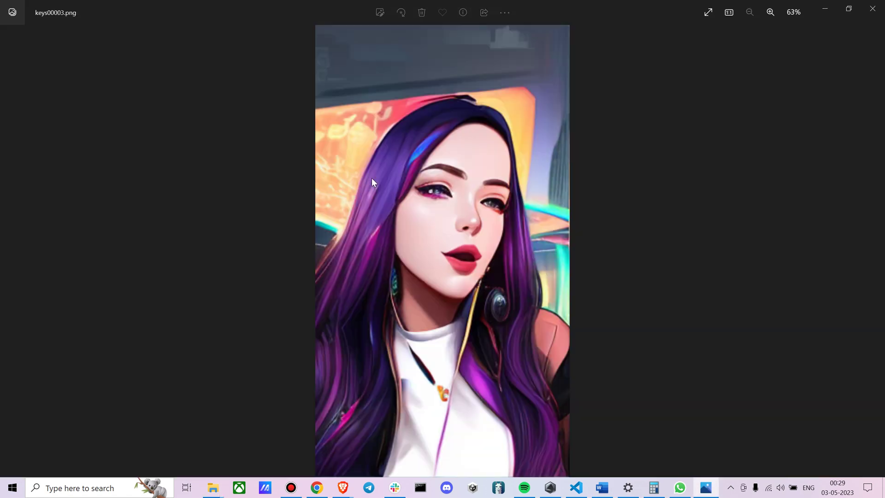
{"action": "key", "text": "Right"}
{"action": "key", "text": "Right"}
{"action": "key", "text": "Right"}
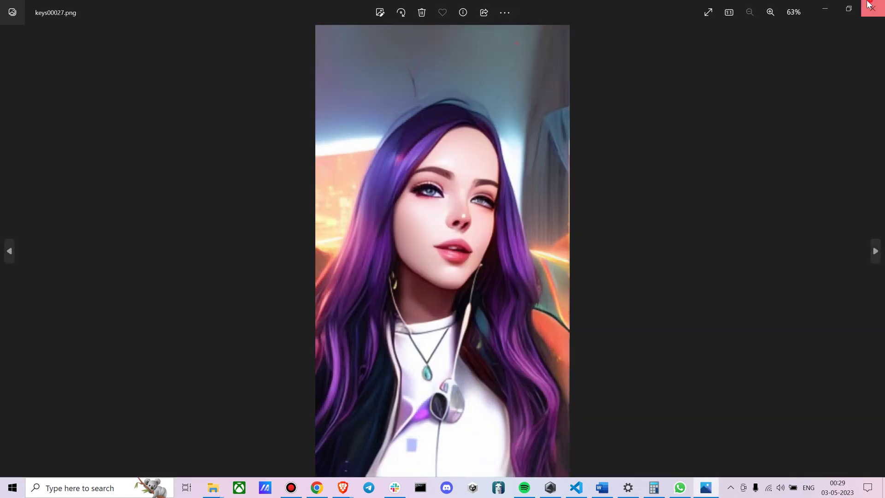
{"action": "left_click", "coordinate": [873, 8]}
Step: Confirm in keys00003.png's Properties Details that it is 1152 x 2048, then return to VS Code
{"action": "right_click", "coordinate": [372, 198]}
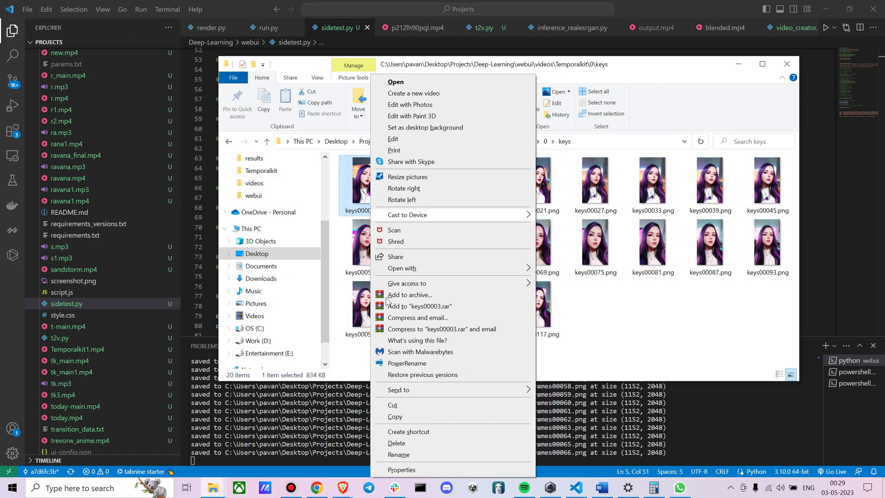
{"action": "left_click", "coordinate": [401, 470]}
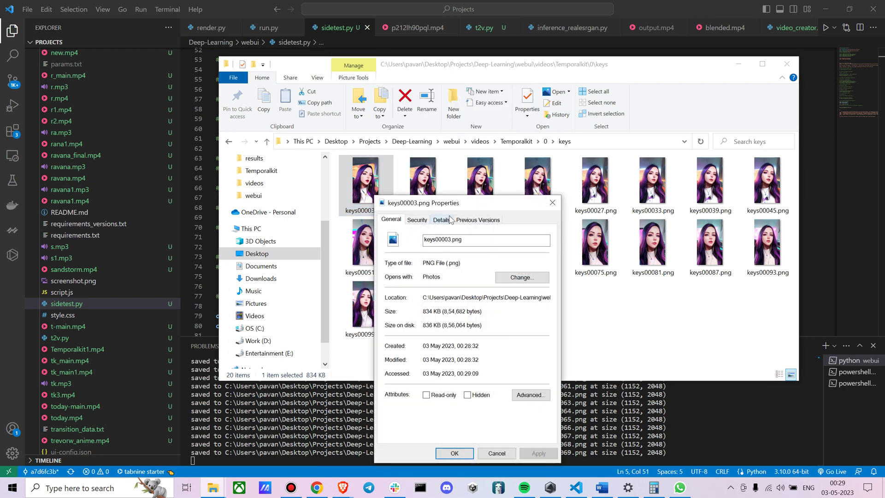
{"action": "left_click", "coordinate": [451, 220]}
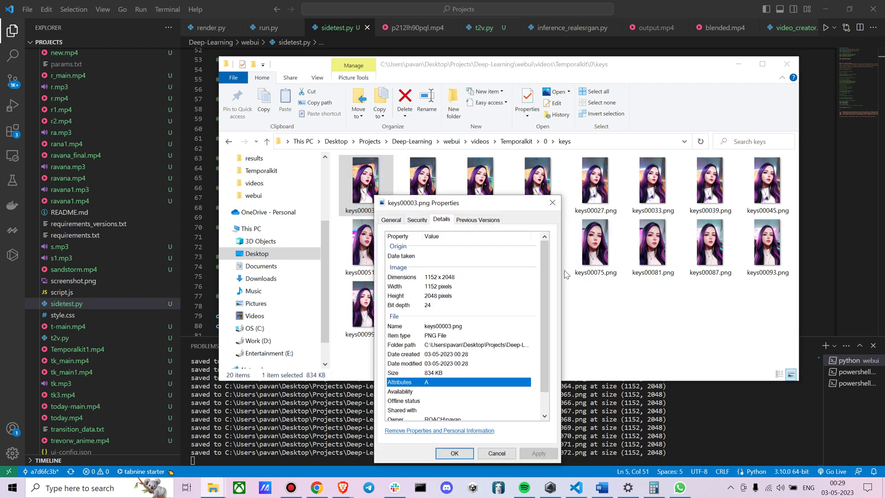
{"action": "left_click", "coordinate": [552, 203]}
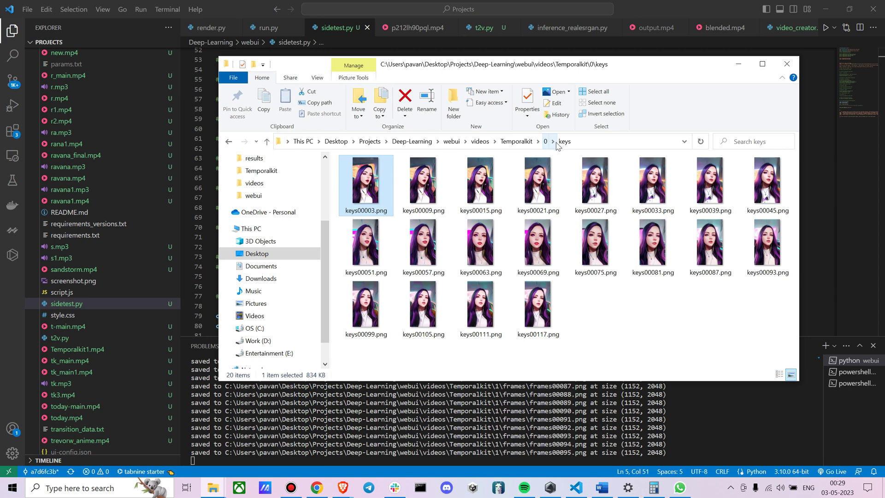
{"action": "left_click", "coordinate": [652, 436]}
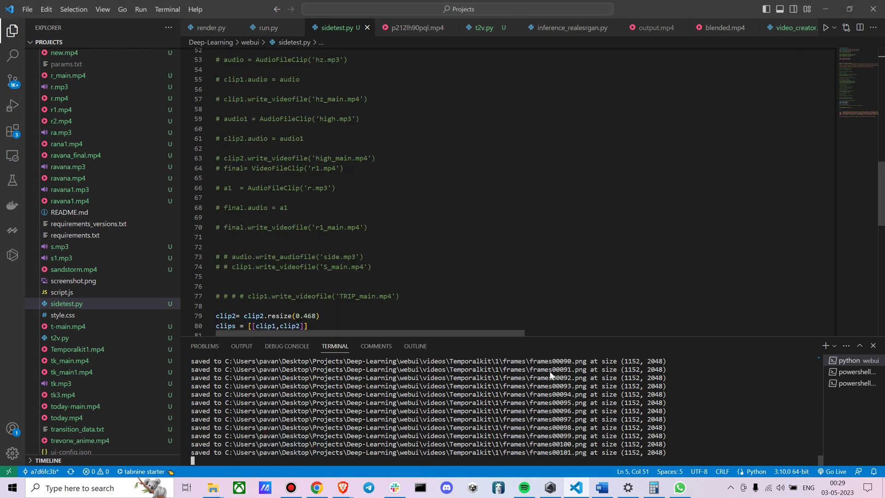
Step: Check folder 2's keys folder, find it empty, and switch back to the code editor
{"action": "mouse_move", "coordinate": [212, 485]}
{"action": "left_click", "coordinate": [216, 444]}
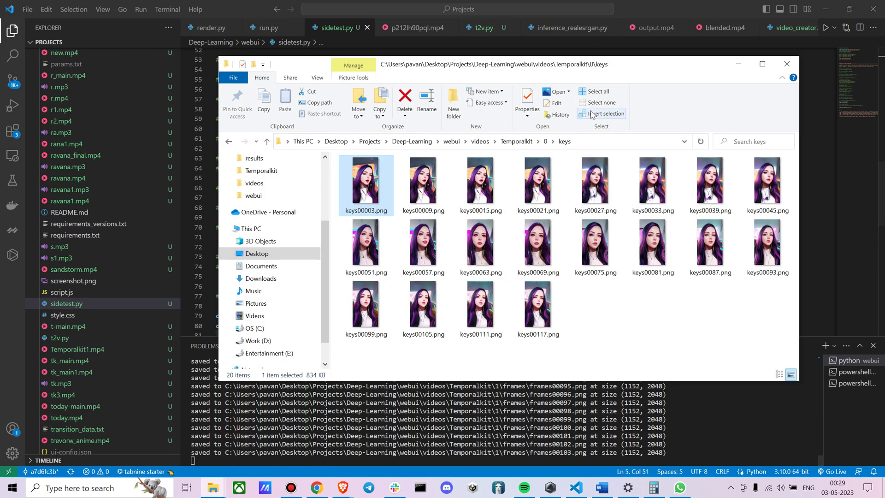
{"action": "left_click", "coordinate": [517, 142]}
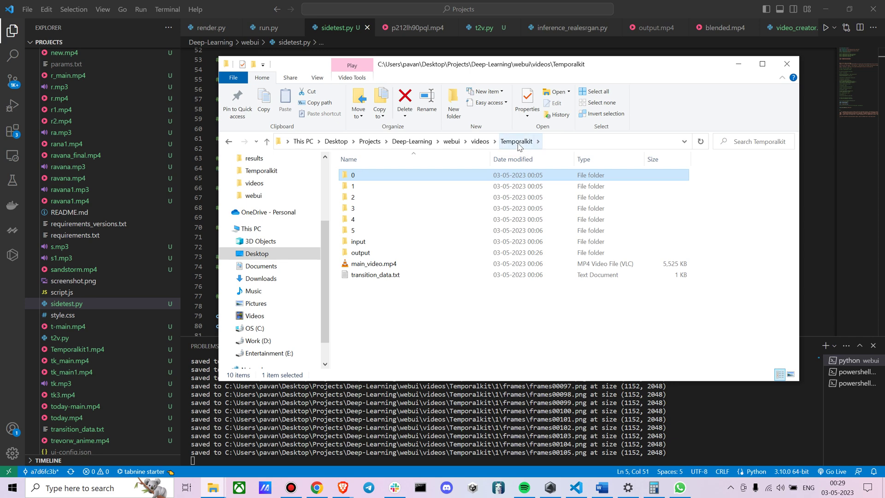
{"action": "double_click", "coordinate": [364, 197]}
{"action": "double_click", "coordinate": [387, 202]}
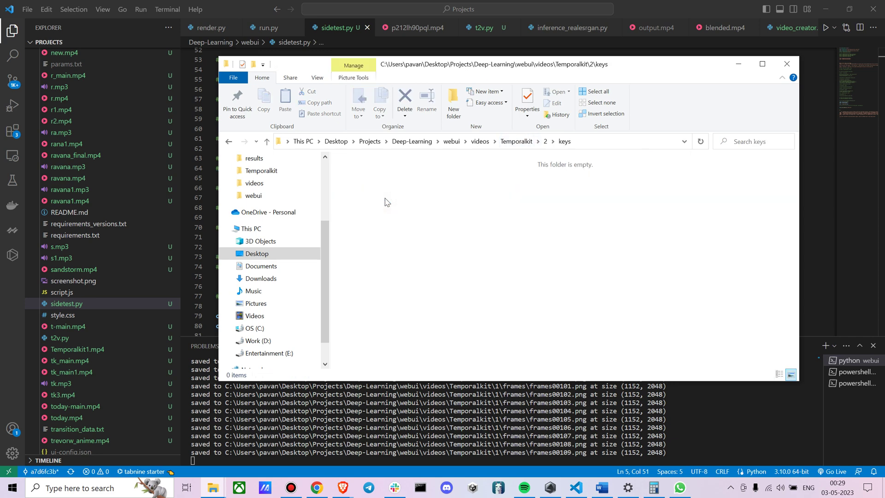
{"action": "left_click", "coordinate": [553, 142]}
{"action": "left_click", "coordinate": [547, 141]}
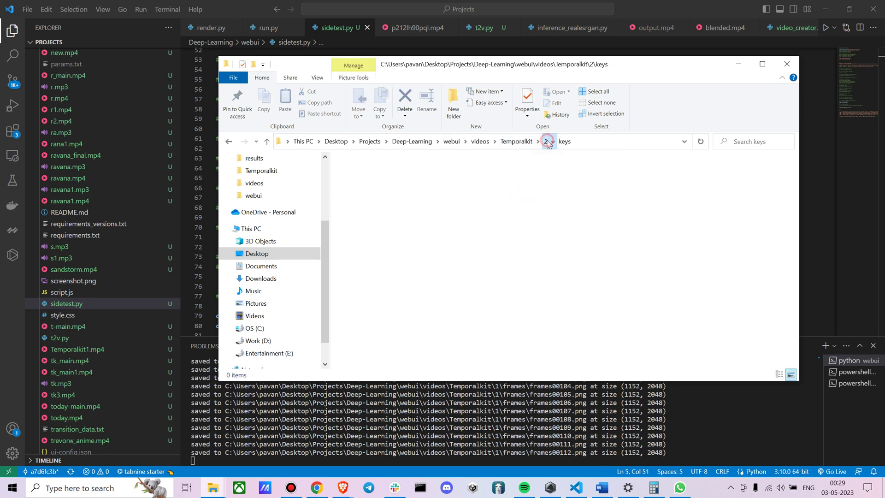
{"action": "left_click", "coordinate": [735, 429]}
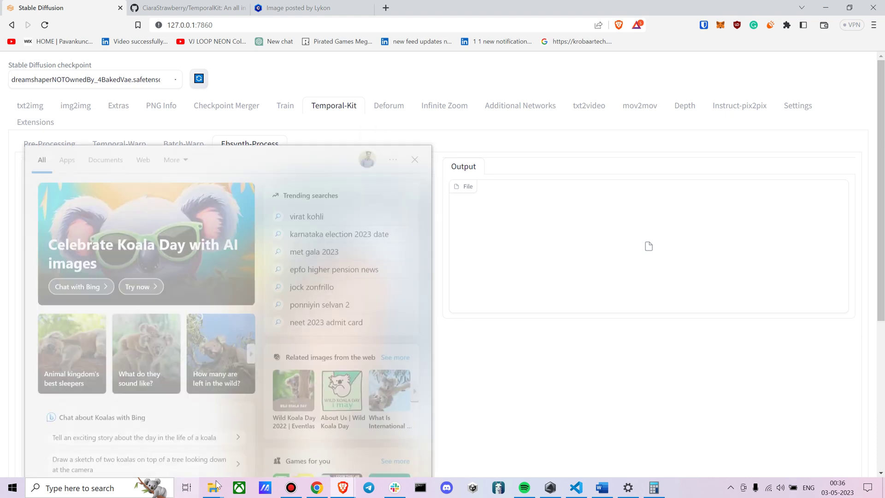
Step: Inspect folder 5's frames folder and its keys folder of 15 keyframes, ending in folder 5
{"action": "mouse_move", "coordinate": [213, 488]}
{"action": "left_click", "coordinate": [222, 442]}
{"action": "left_click", "coordinate": [554, 141]}
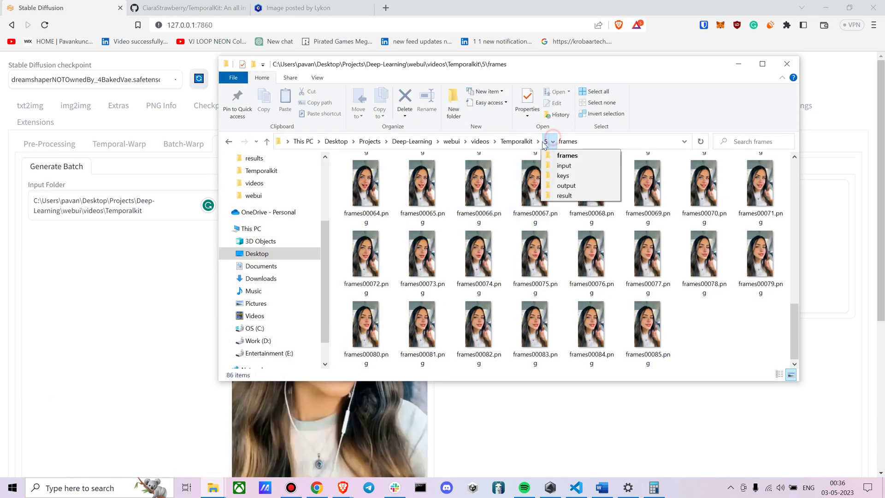
{"action": "left_click", "coordinate": [521, 141]}
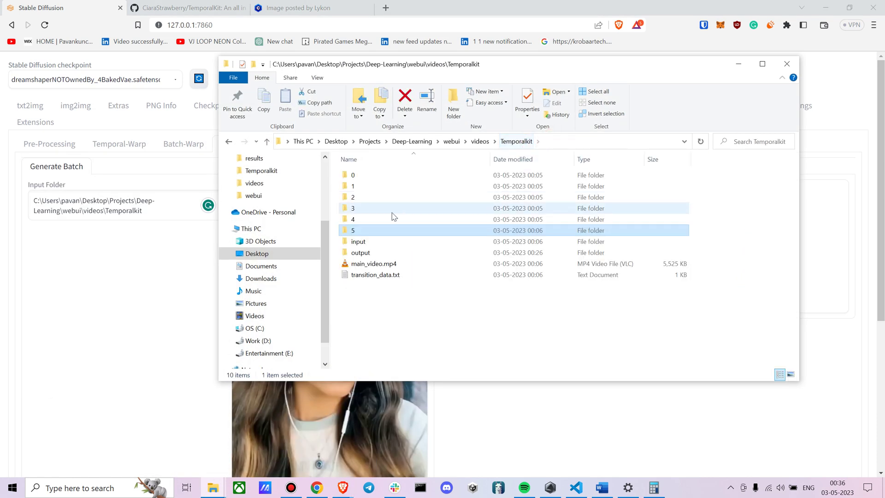
{"action": "double_click", "coordinate": [356, 230]}
{"action": "double_click", "coordinate": [366, 175]}
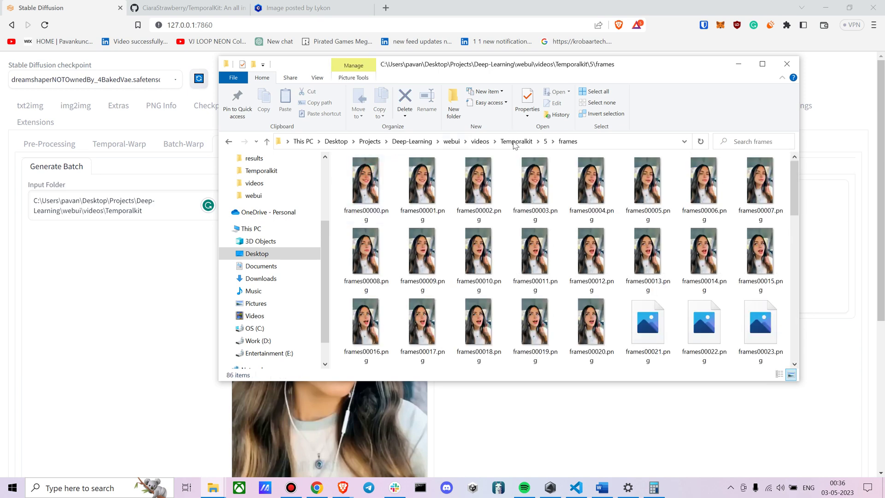
{"action": "left_click", "coordinate": [545, 141]}
{"action": "left_click", "coordinate": [357, 197]}
{"action": "double_click", "coordinate": [358, 197]}
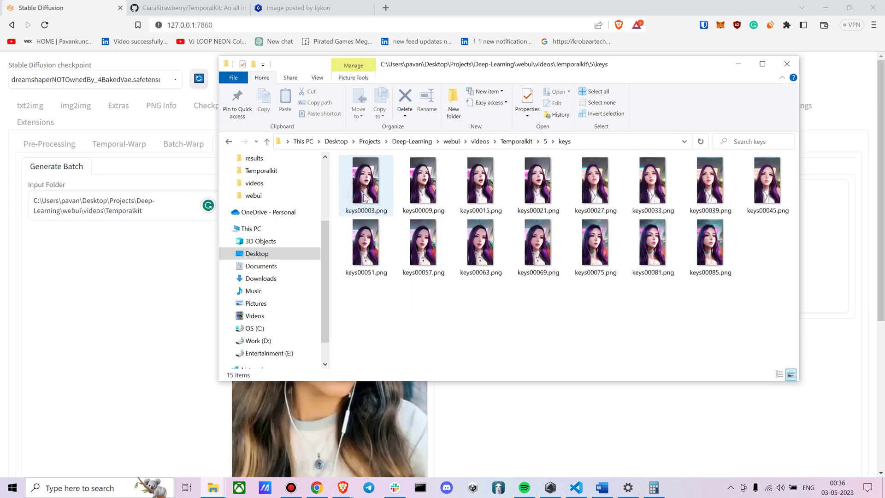
{"action": "left_click", "coordinate": [547, 142]}
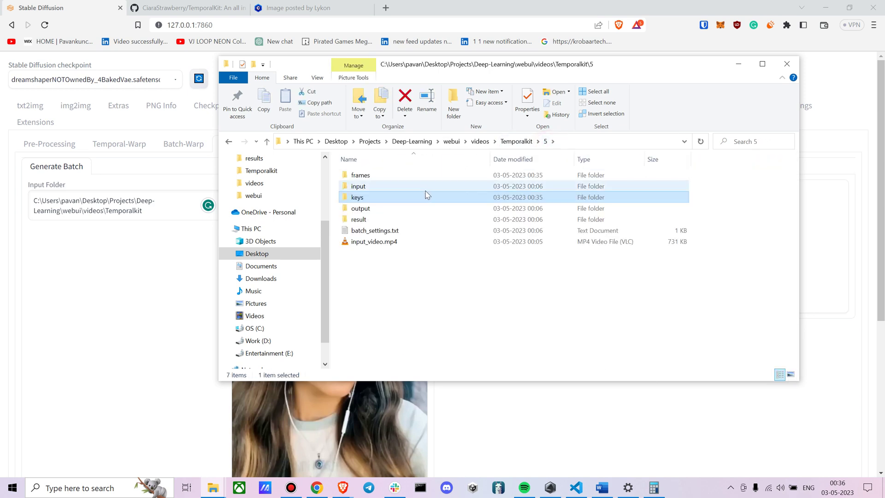
Step: Search 'eb' and launch EbSynth.exe from the EbSynth-Beta-Win folder
{"action": "left_click", "coordinate": [77, 489]}
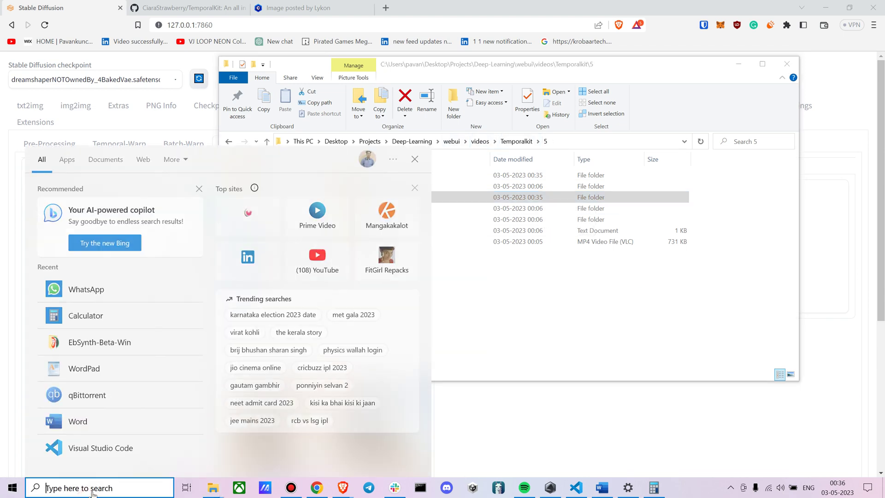
{"action": "type", "text": "eb"}
{"action": "key", "text": "Return"}
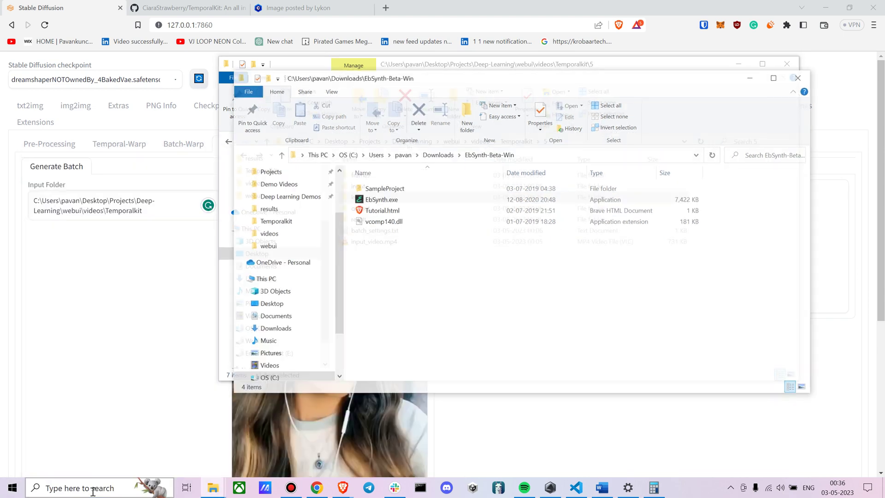
{"action": "left_click", "coordinate": [405, 199]}
{"action": "double_click", "coordinate": [405, 199]}
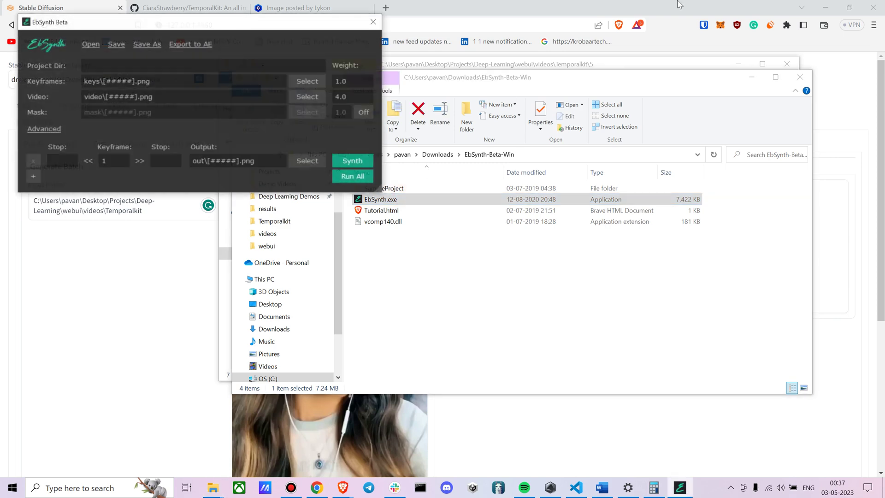
{"action": "left_click", "coordinate": [763, 76]}
Step: Load Temporalkit\0\frames as EbSynth's video and keys as keyframes, then Run All
{"action": "left_click", "coordinate": [521, 140]}
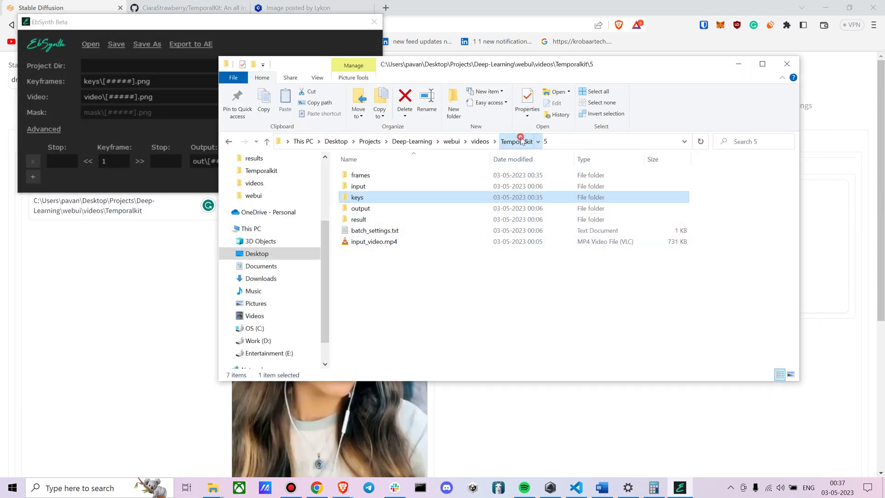
{"action": "double_click", "coordinate": [365, 175]}
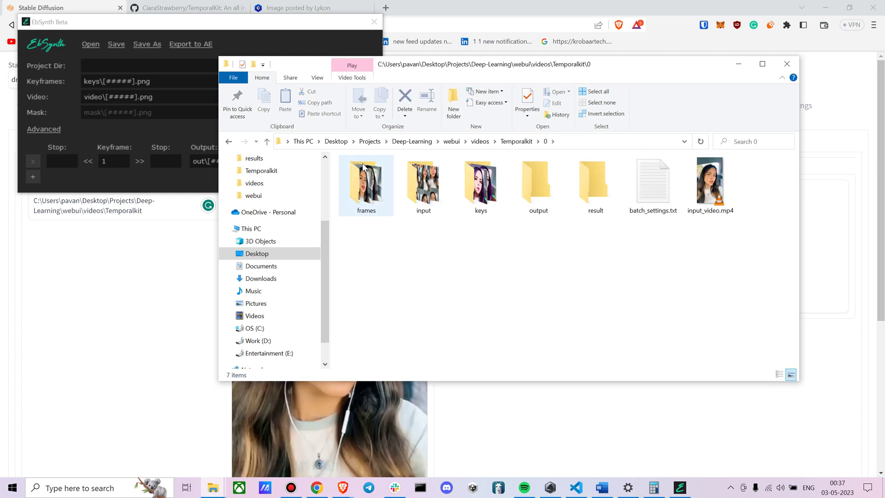
{"action": "left_click", "coordinate": [365, 185]}
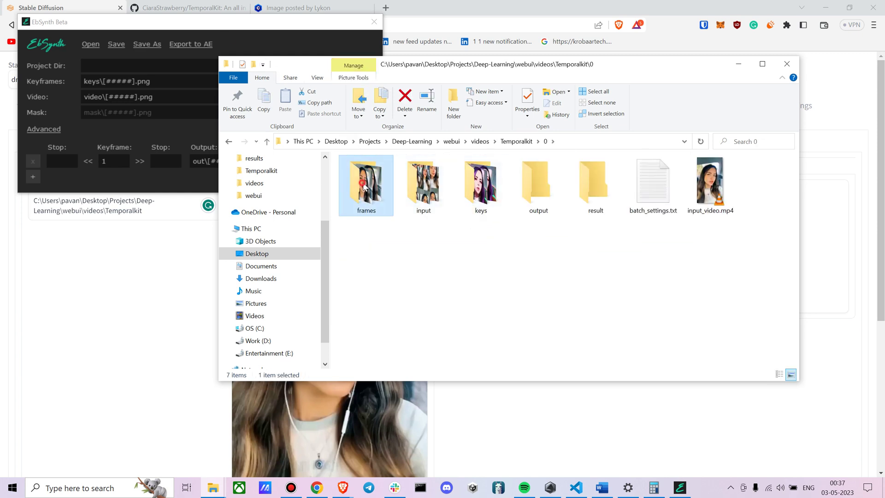
{"action": "left_click_drag", "start_coordinate": [364, 186], "coordinate": [112, 97]}
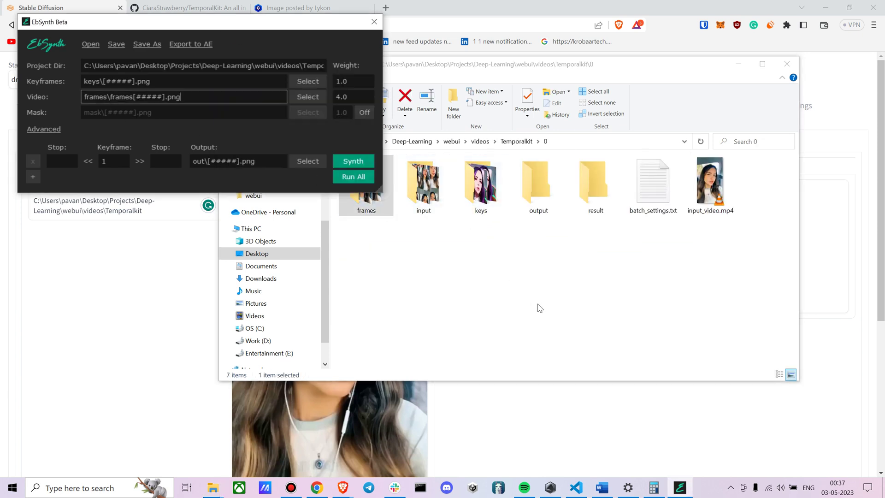
{"action": "left_click", "coordinate": [493, 245]}
{"action": "left_click_drag", "start_coordinate": [481, 184], "coordinate": [158, 163]}
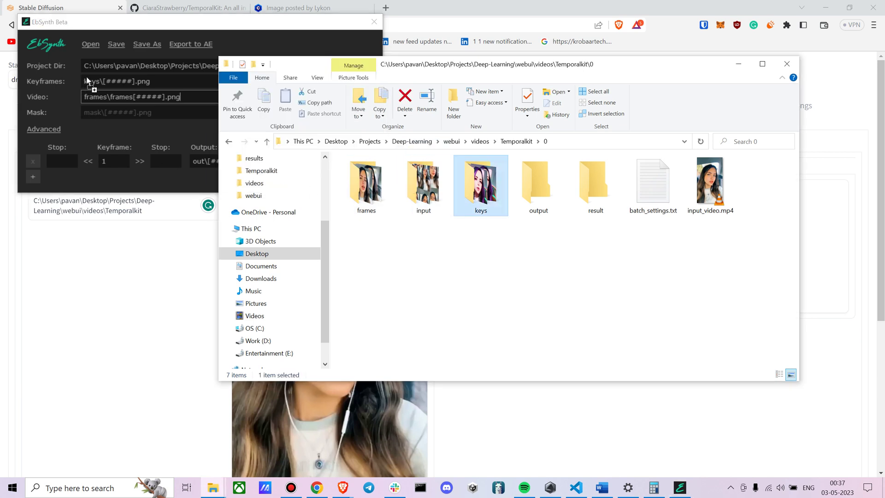
{"action": "left_click_drag", "start_coordinate": [97, 75], "coordinate": [106, 78]}
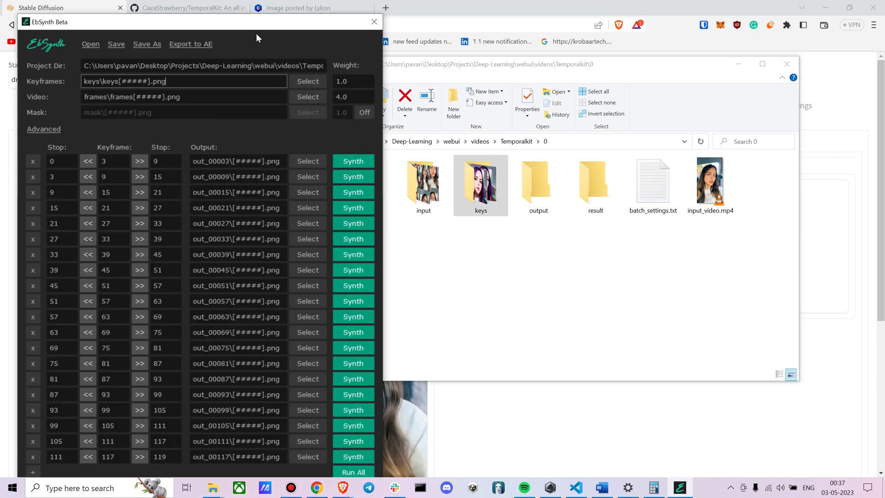
{"action": "left_click_drag", "start_coordinate": [260, 25], "coordinate": [259, 11]}
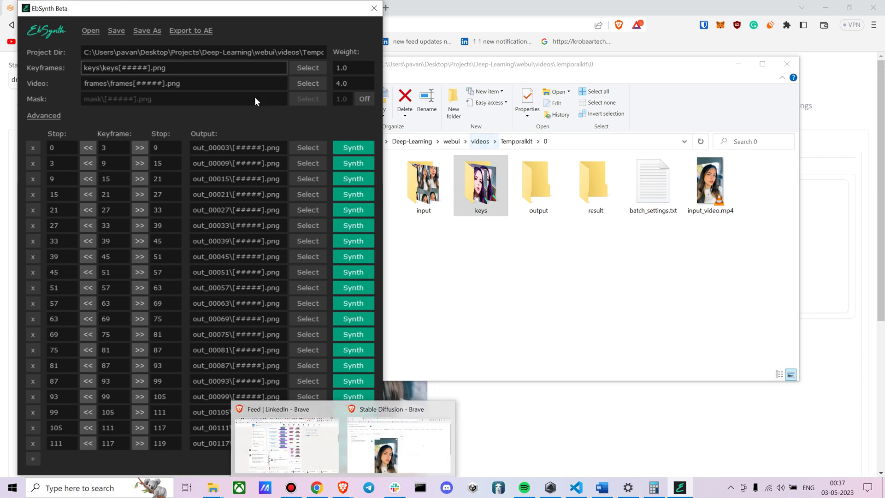
{"action": "left_click", "coordinate": [354, 459]}
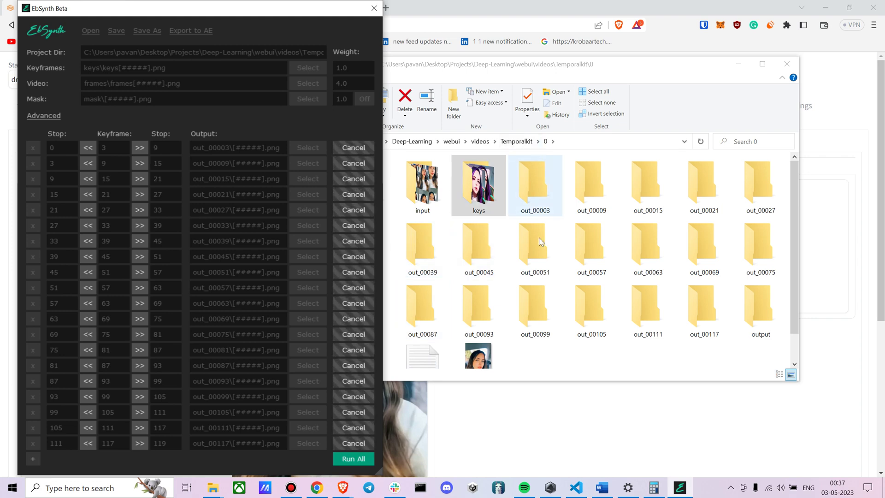
Step: Monitor EbSynth's synthesis of folder 0's 20 keyframes until it finishes
{"action": "mouse_move", "coordinate": [533, 471]}
{"action": "left_click", "coordinate": [464, 410]}
{"action": "scroll", "coordinate": [343, 382], "scroll_direction": "down", "scroll_amount": 5}
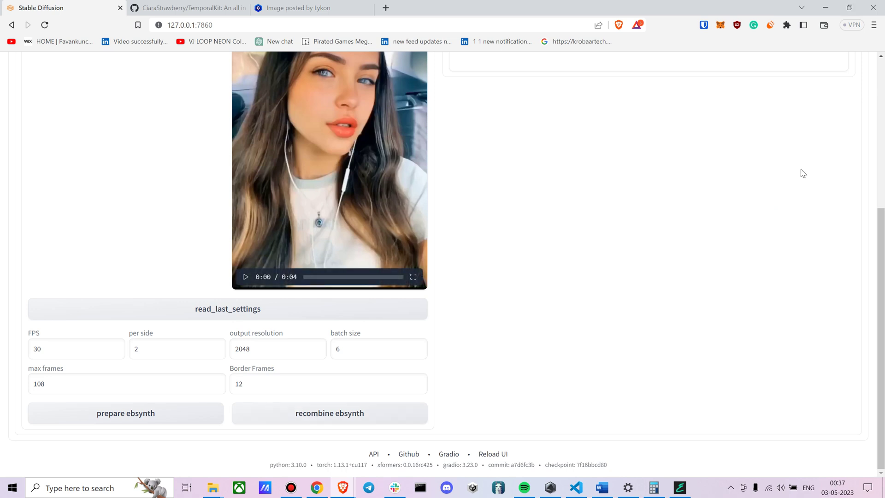
{"action": "scroll", "coordinate": [674, 187], "scroll_direction": "up", "scroll_amount": 5}
{"action": "scroll", "coordinate": [484, 264], "scroll_direction": "down", "scroll_amount": 5}
{"action": "mouse_move", "coordinate": [348, 472]}
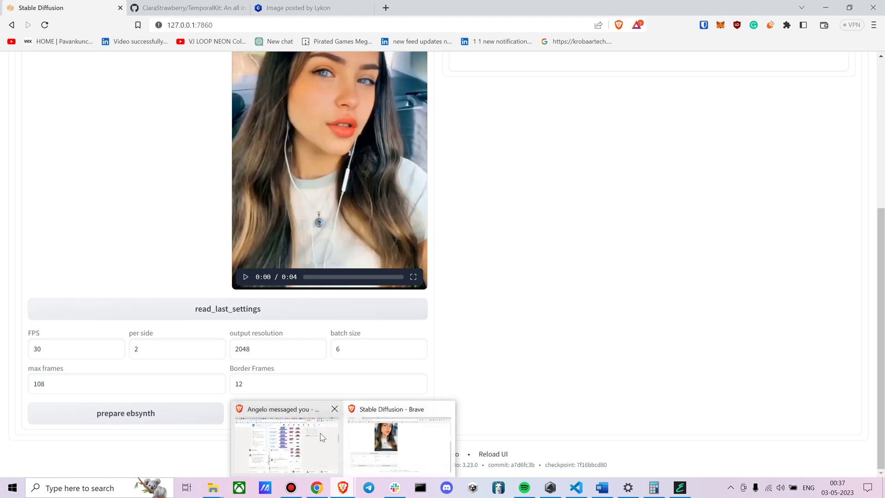
{"action": "left_click", "coordinate": [680, 487]}
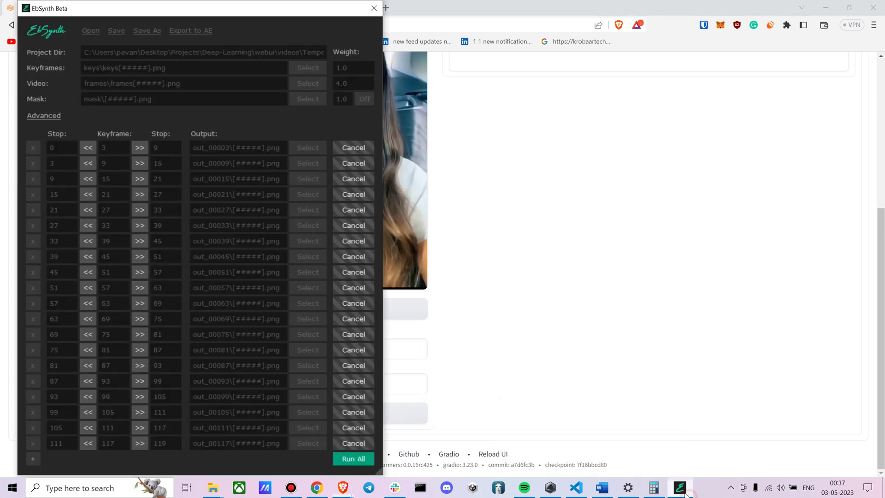
{"action": "left_click", "coordinate": [501, 271]}
{"action": "left_click", "coordinate": [692, 494]}
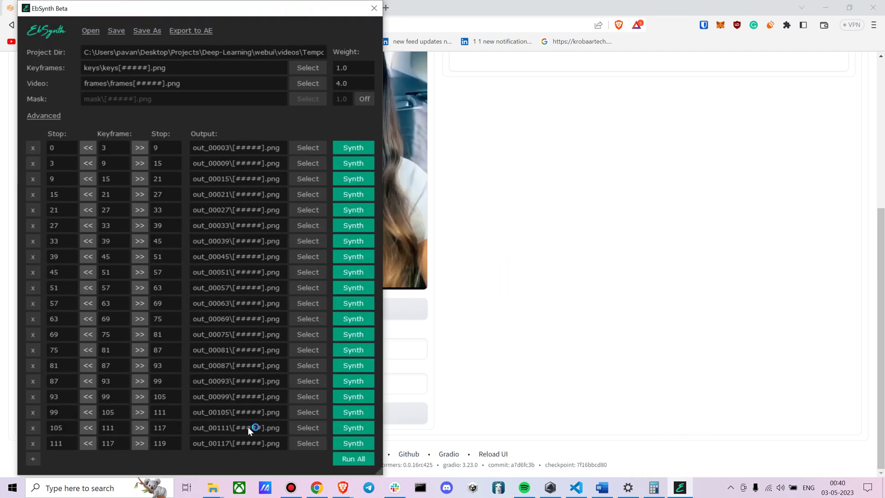
Step: Check folder 0's out_ folders, go up to Temporalkit, and close EbSynth
{"action": "mouse_move", "coordinate": [213, 488]}
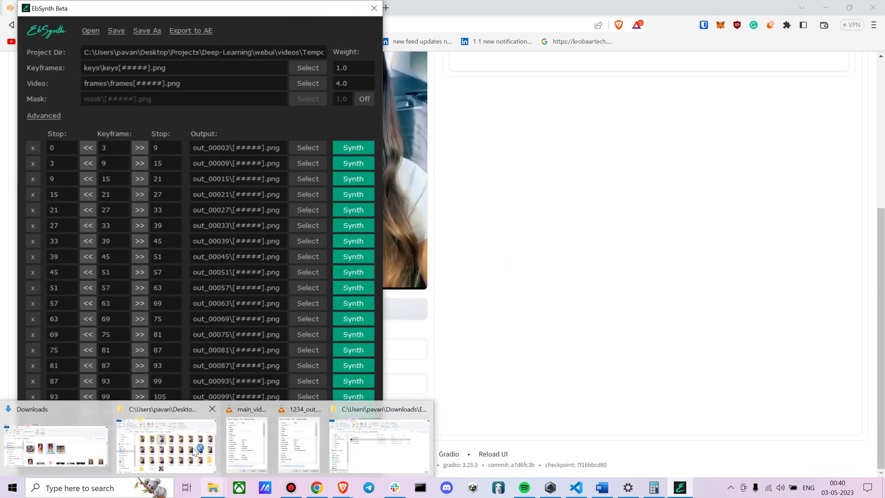
{"action": "left_click", "coordinate": [212, 455]}
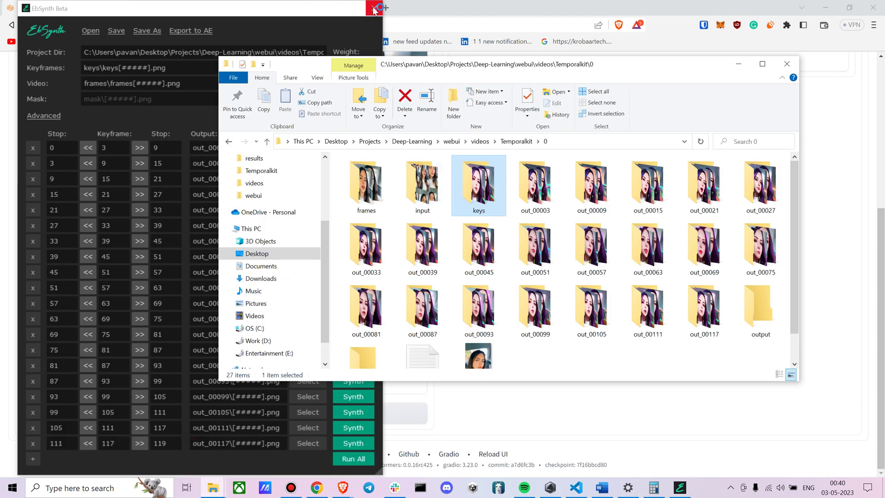
{"action": "left_click", "coordinate": [516, 141]}
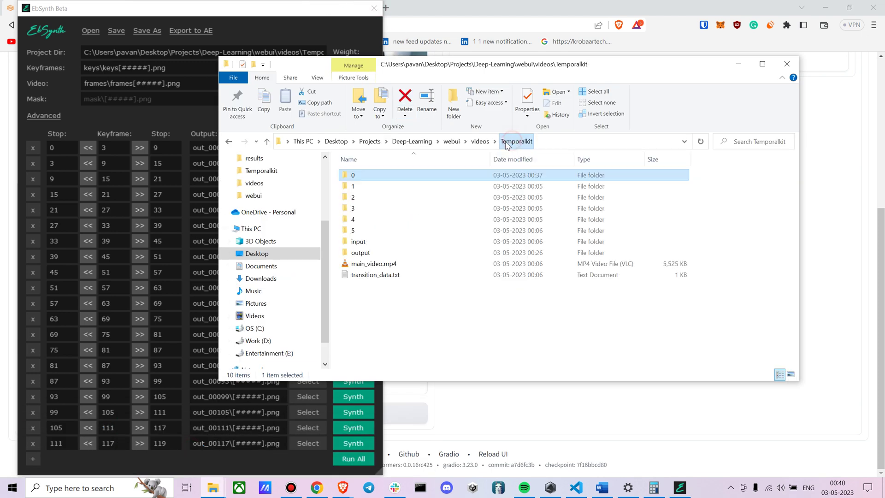
{"action": "left_click", "coordinate": [375, 9]}
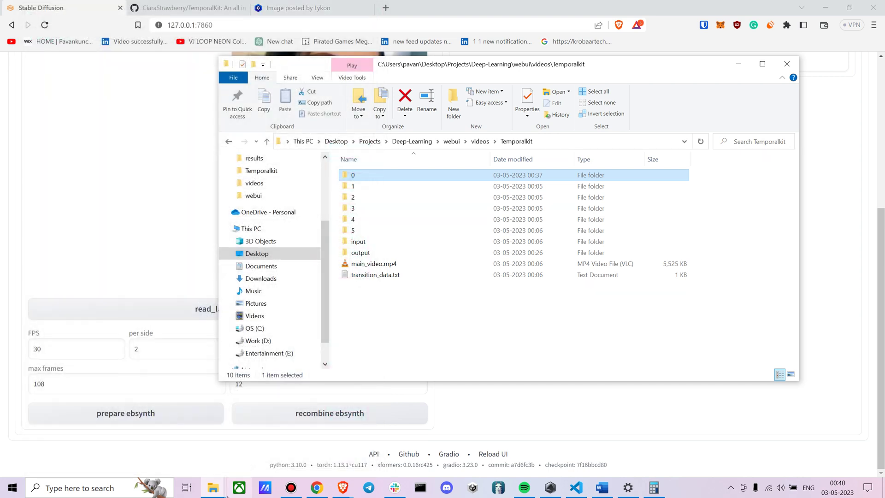
Step: Relaunch EbSynth from its download folder and open Temporalkit\1
{"action": "mouse_move", "coordinate": [221, 490]}
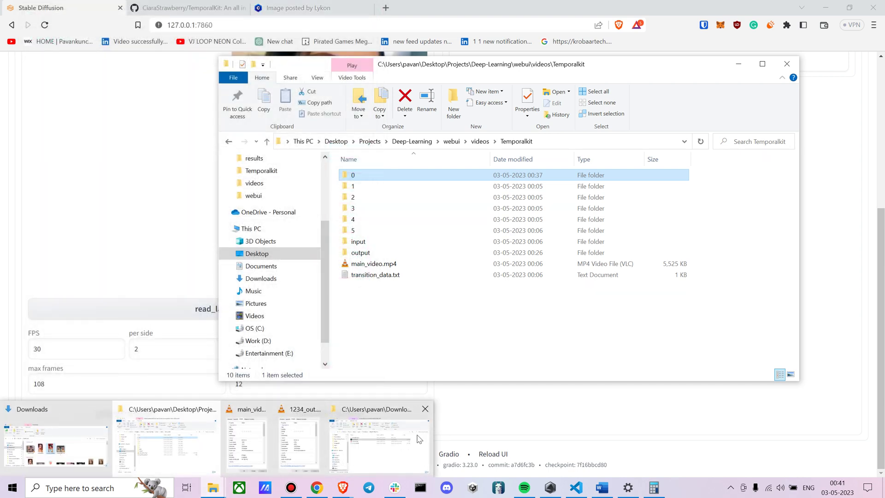
{"action": "left_click", "coordinate": [419, 439]}
{"action": "double_click", "coordinate": [373, 199]}
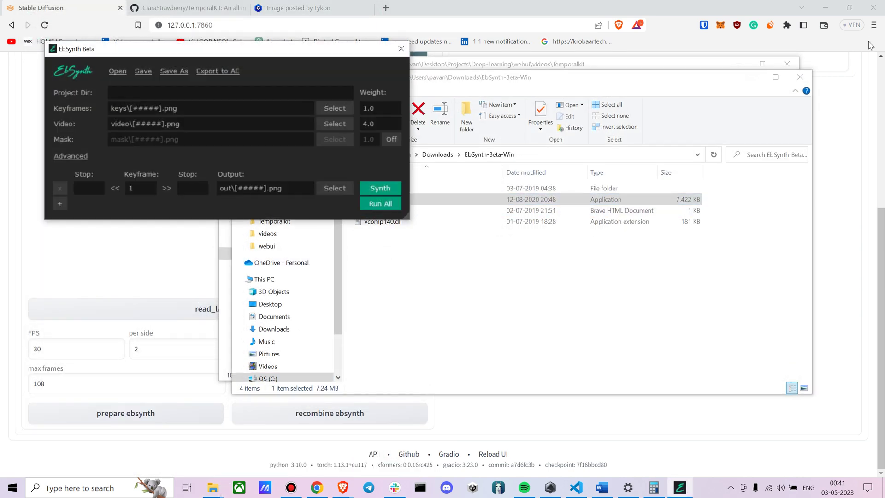
{"action": "left_click", "coordinate": [800, 77]}
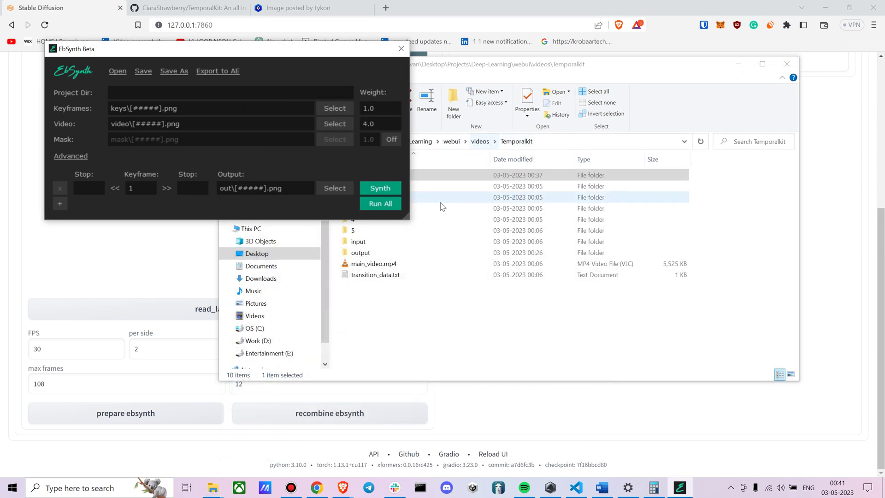
{"action": "double_click", "coordinate": [444, 187]}
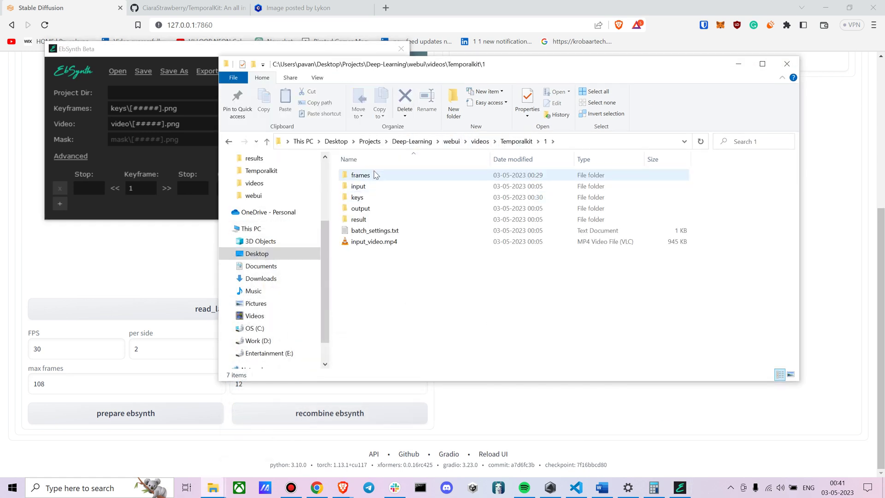
Step: Load folder 1's frames as EbSynth's video and keys as keyframes, then Run All
{"action": "left_click_drag", "start_coordinate": [373, 175], "coordinate": [143, 124]}
{"action": "left_click", "coordinate": [350, 197]}
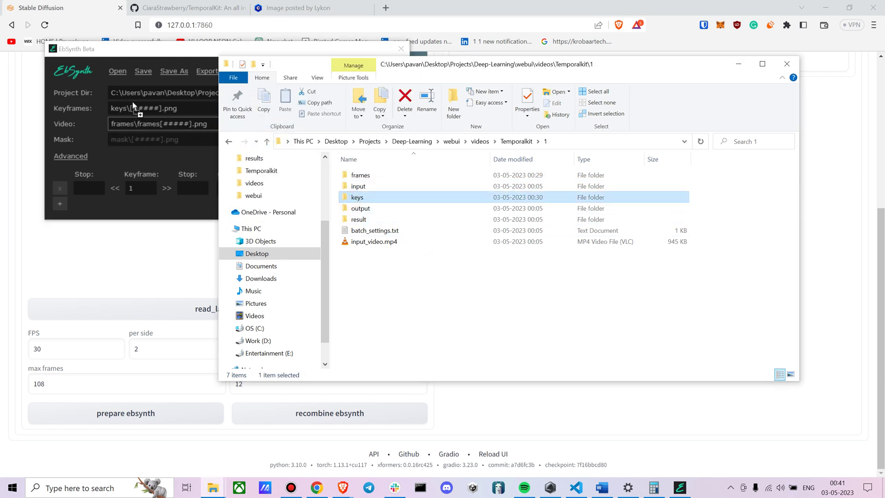
{"action": "left_click_drag", "start_coordinate": [136, 104], "coordinate": [136, 107]}
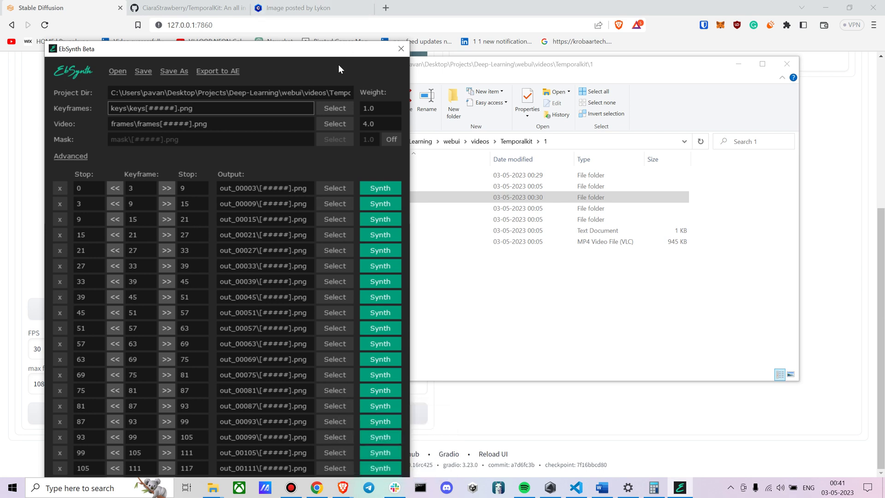
{"action": "left_click_drag", "start_coordinate": [337, 50], "coordinate": [340, 10]}
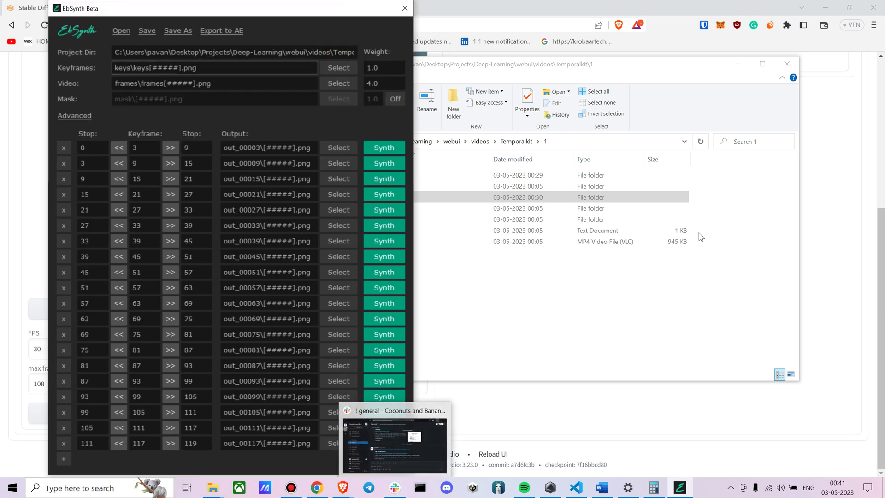
{"action": "left_click", "coordinate": [371, 459]}
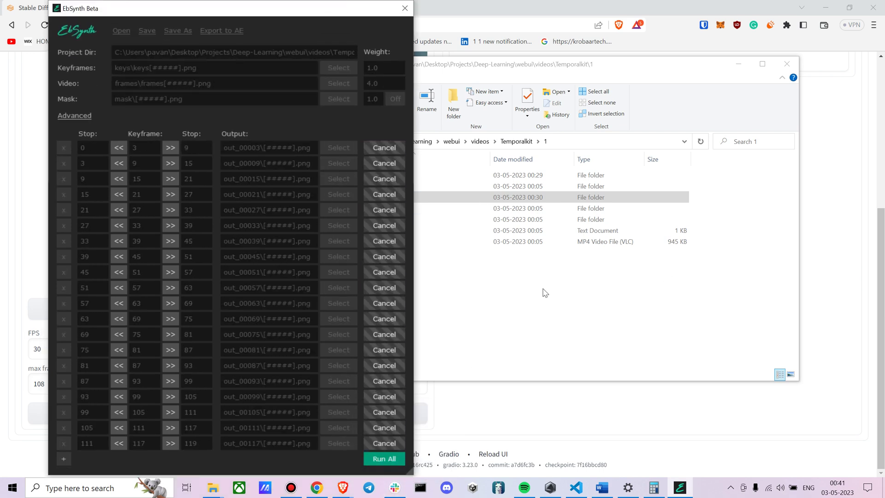
Step: Check the new out_ folders in folder 1, then return to the Temporalkit folder
{"action": "left_click", "coordinate": [475, 324]}
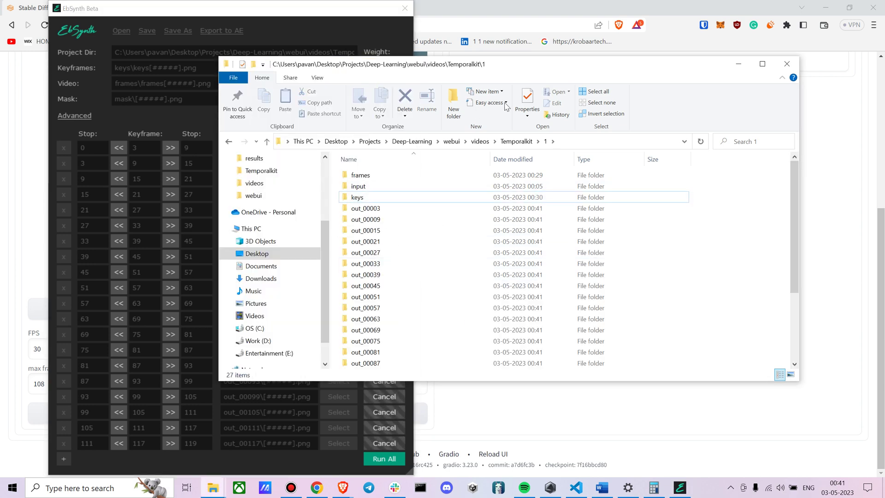
{"action": "left_click", "coordinate": [509, 147]}
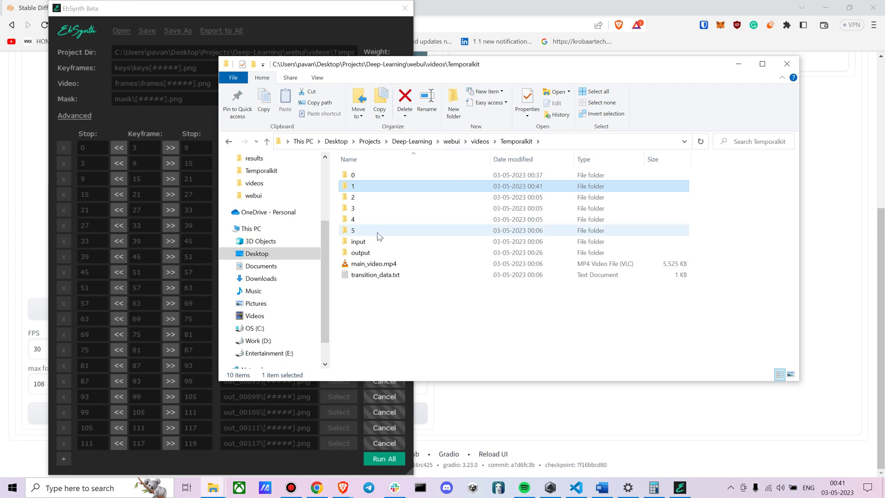
{"action": "left_click", "coordinate": [412, 303]}
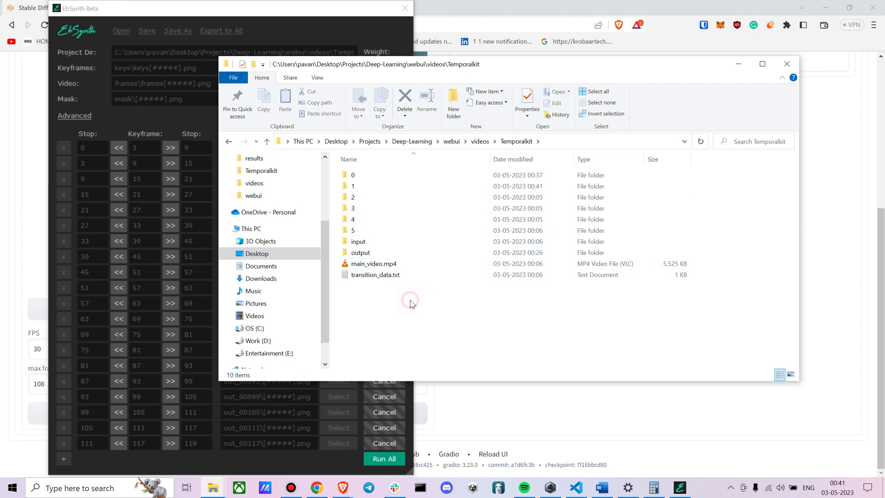
{"action": "left_click", "coordinate": [580, 244]}
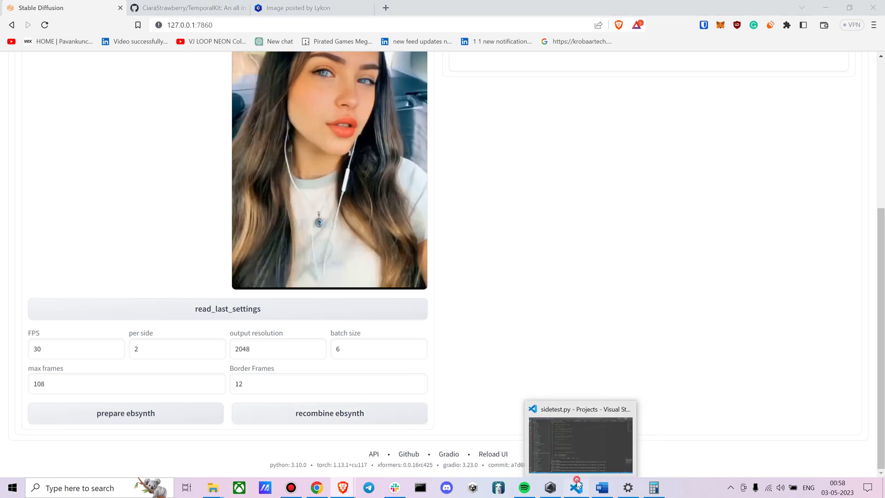
Step: Watch the recombine finish in VS Code's terminal, then play output.mp4 in VLC
{"action": "left_click", "coordinate": [595, 454]}
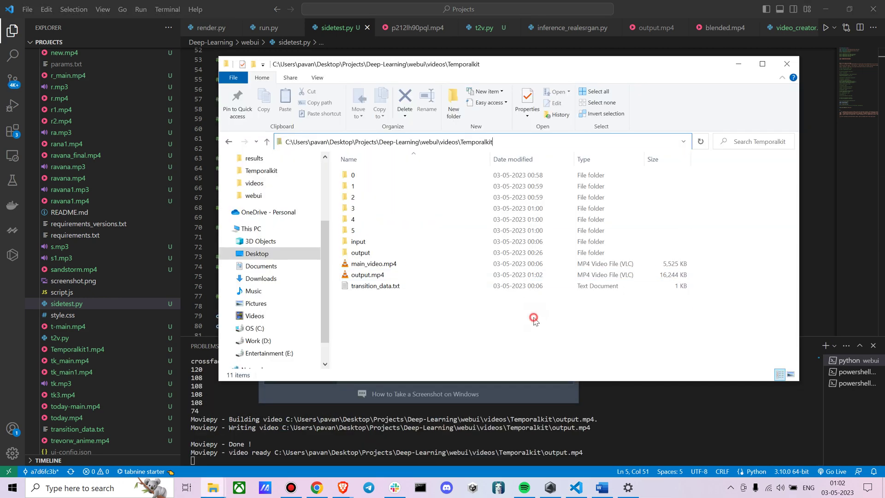
{"action": "double_click", "coordinate": [416, 275]}
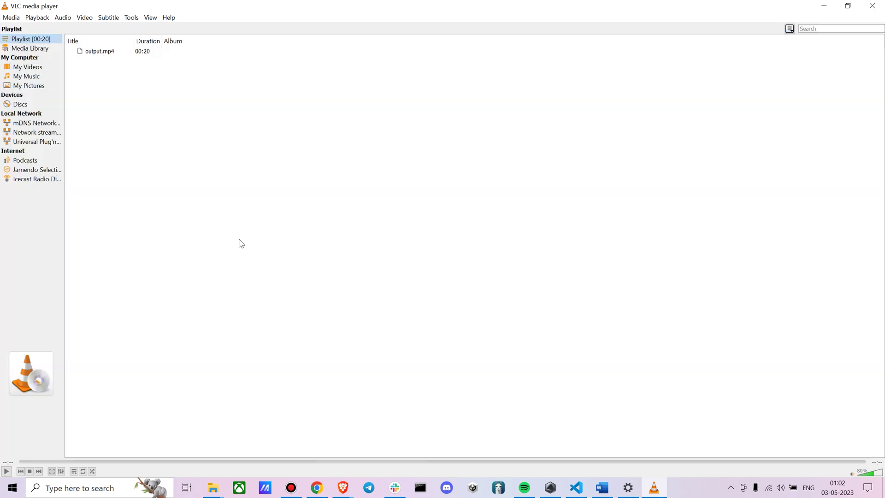
Step: Close VLC, minimize Explorer and Bandicam, and scroll the web UI up to the 15.9 MB output.mp4
{"action": "left_click", "coordinate": [873, 5]}
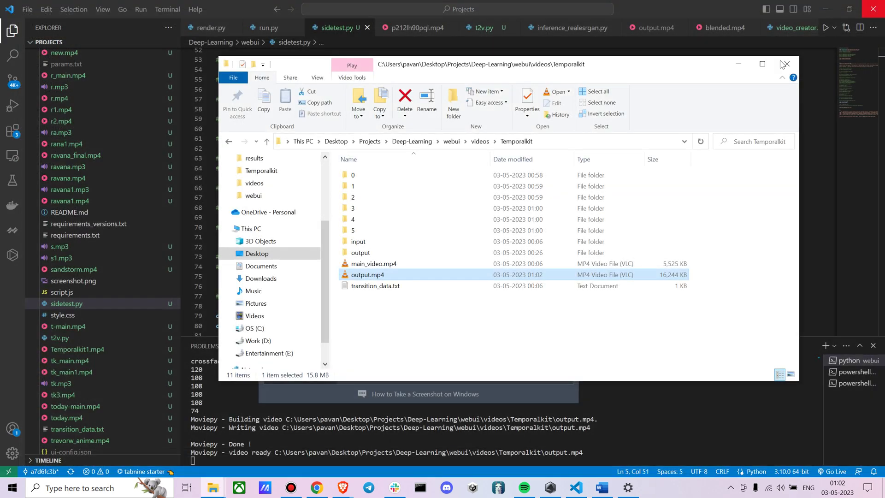
{"action": "left_click", "coordinate": [735, 68]}
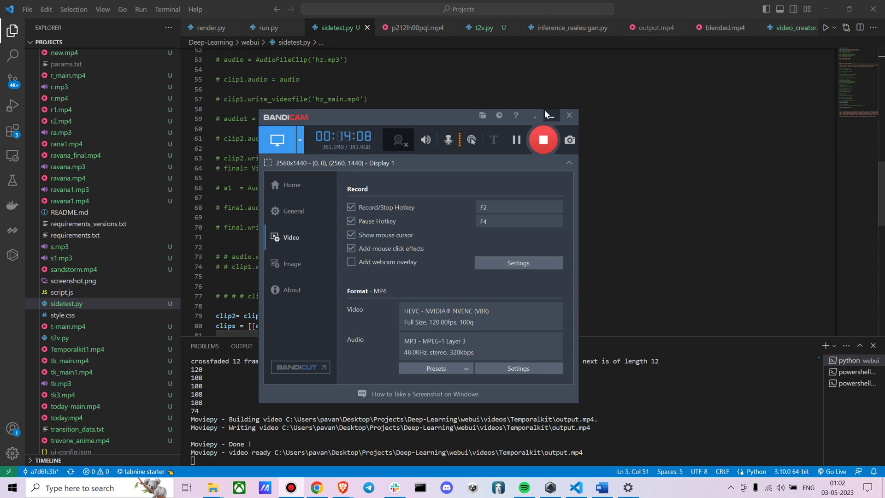
{"action": "left_click", "coordinate": [547, 113]}
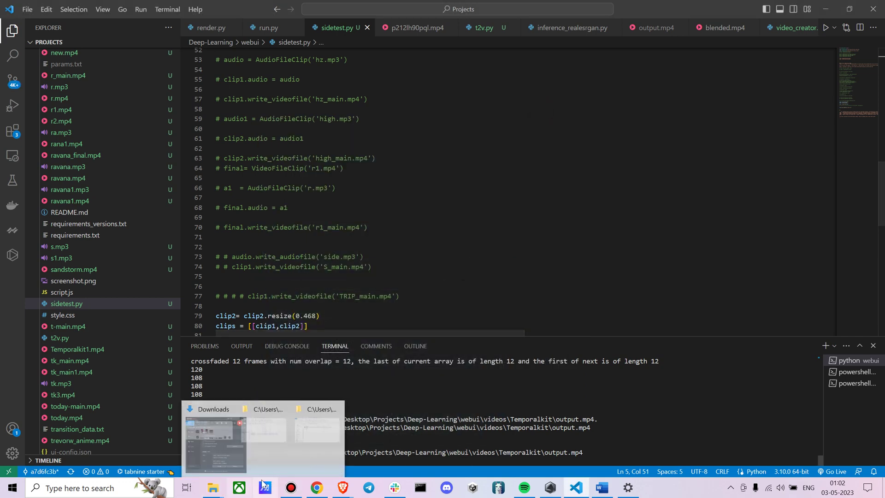
{"action": "mouse_move", "coordinate": [317, 487]}
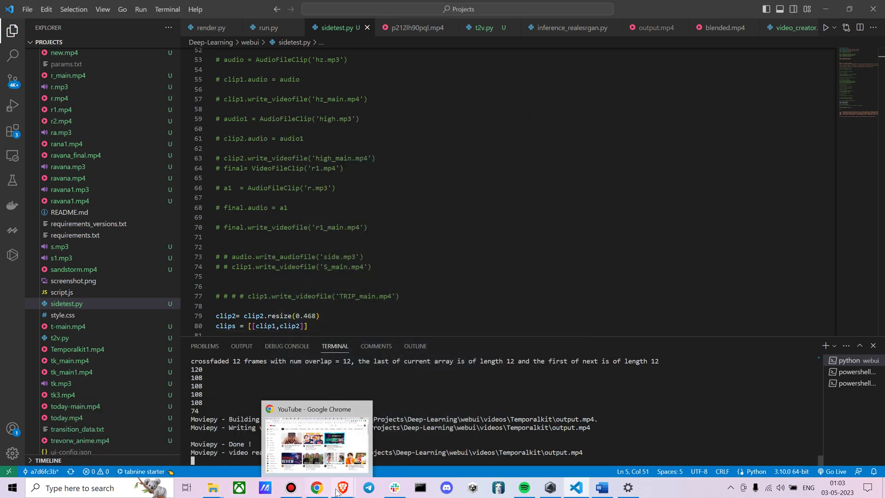
{"action": "left_click", "coordinate": [311, 427]}
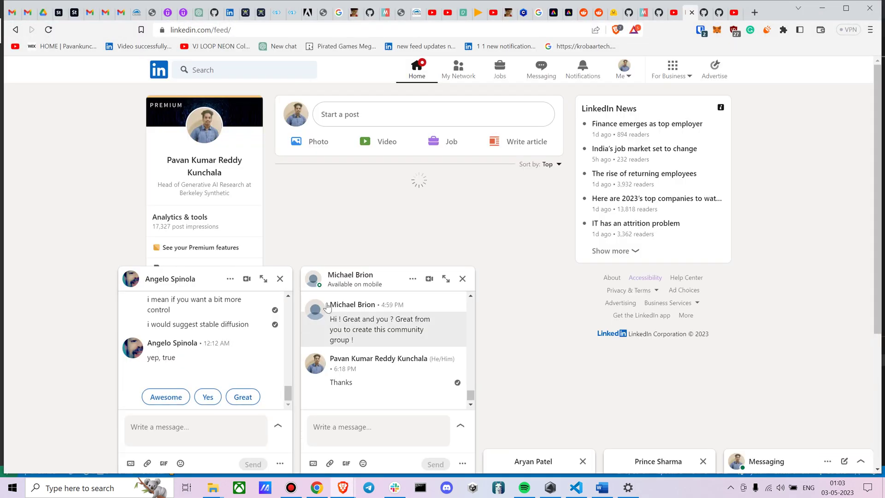
{"action": "left_click", "coordinate": [401, 440]}
{"action": "scroll", "coordinate": [375, 214], "scroll_direction": "up", "scroll_amount": 2}
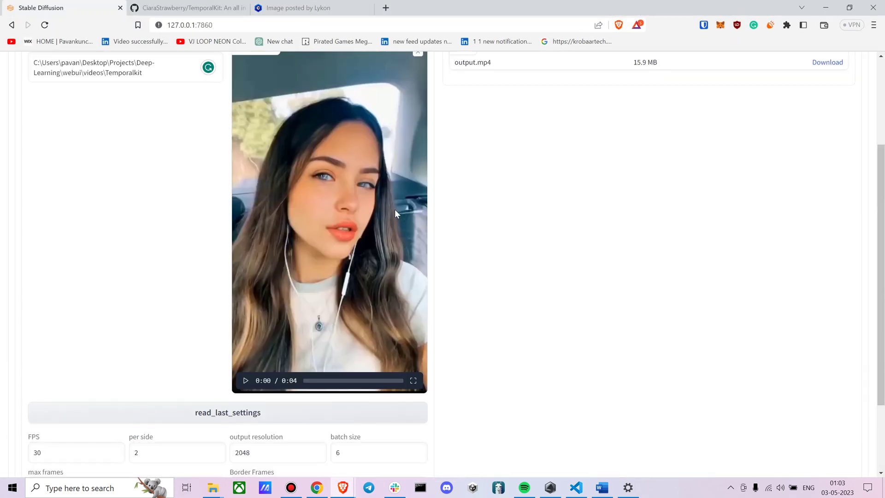